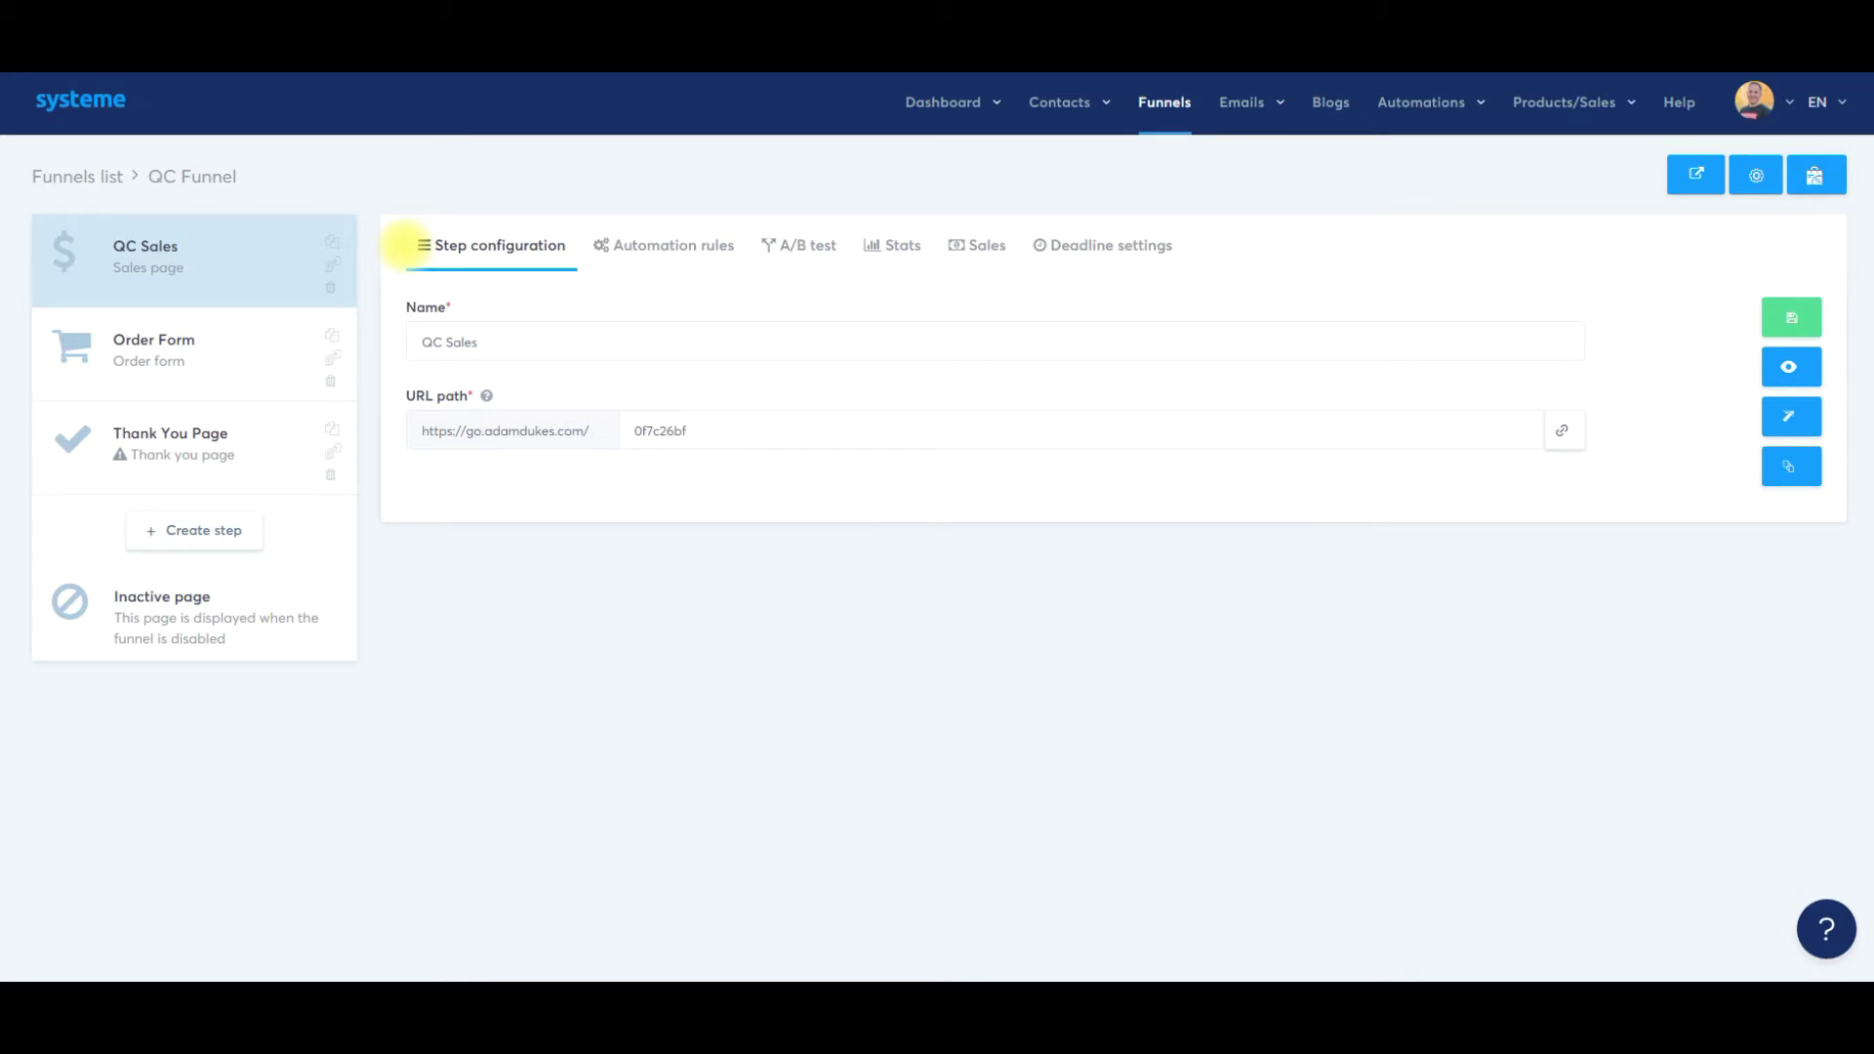
# - Select the Order Form step in the QC Funnel's step list
pyautogui.click(167, 361)
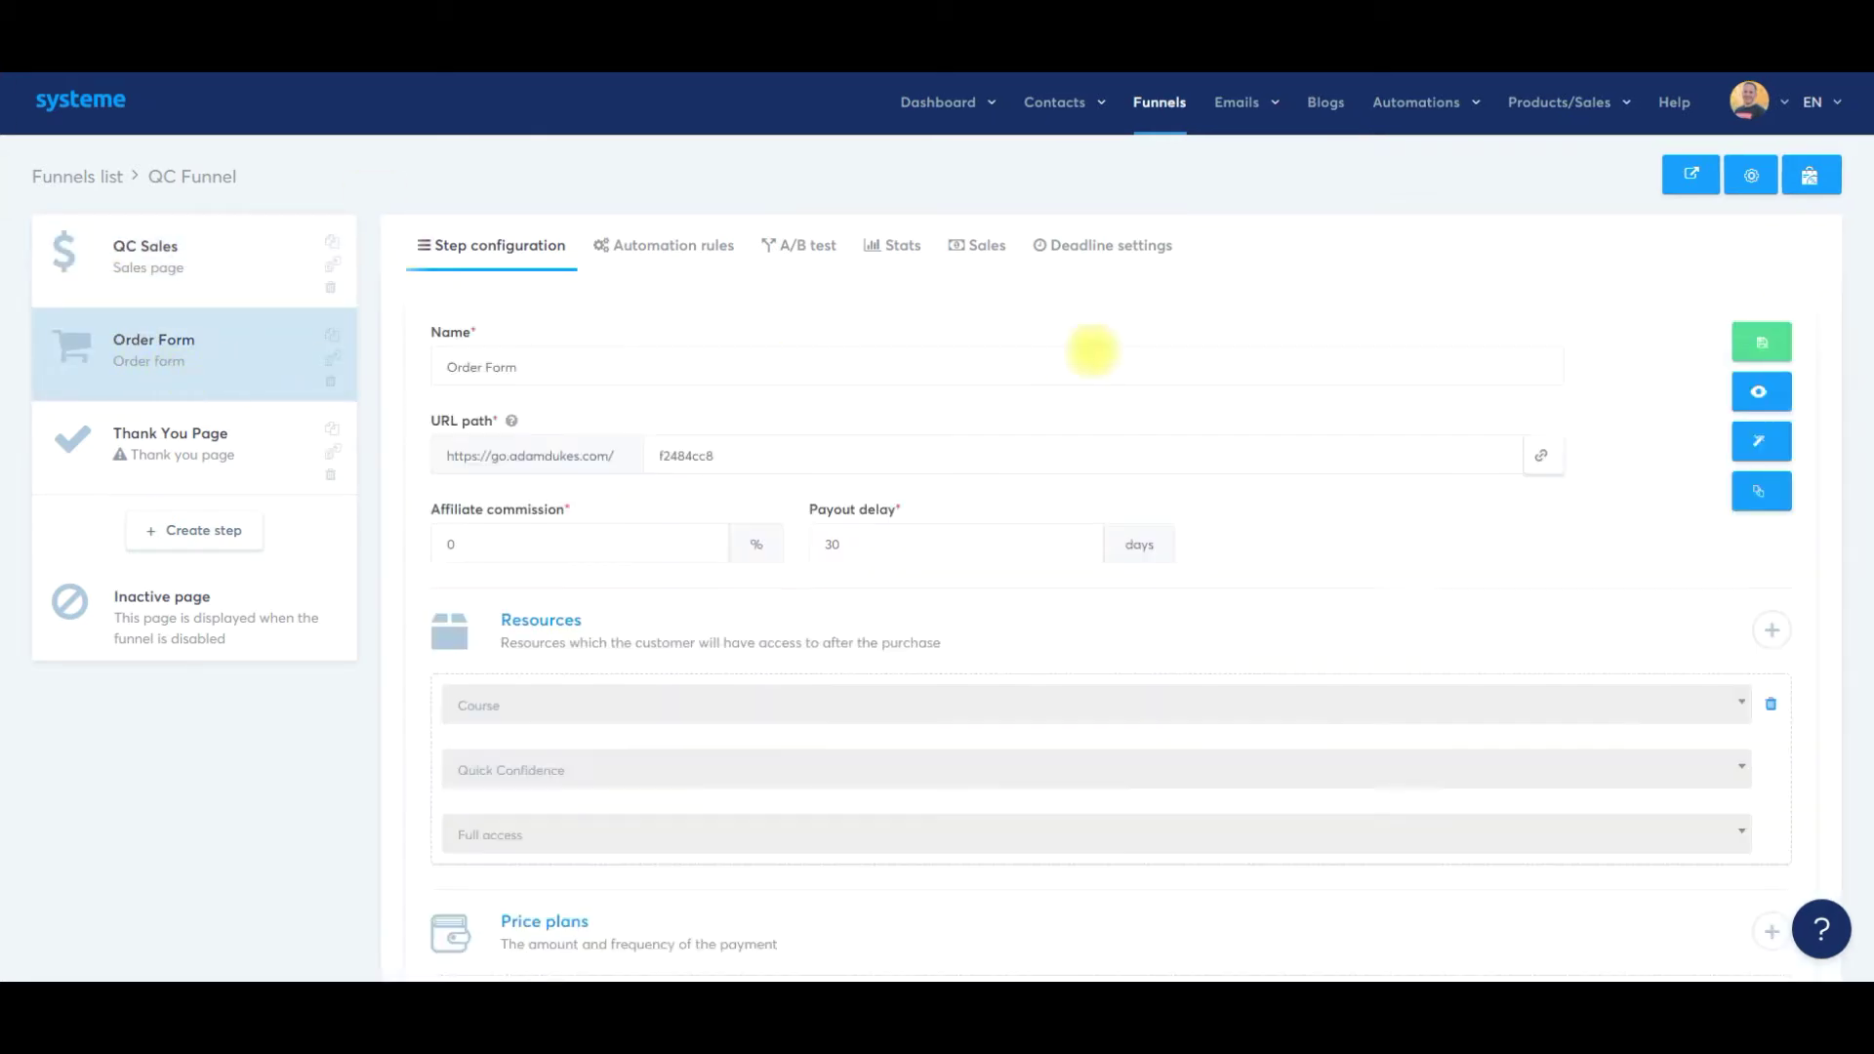
# - Open the order form page in the editor and drop an Order bump element above the purchase button
pyautogui.click(1759, 440)
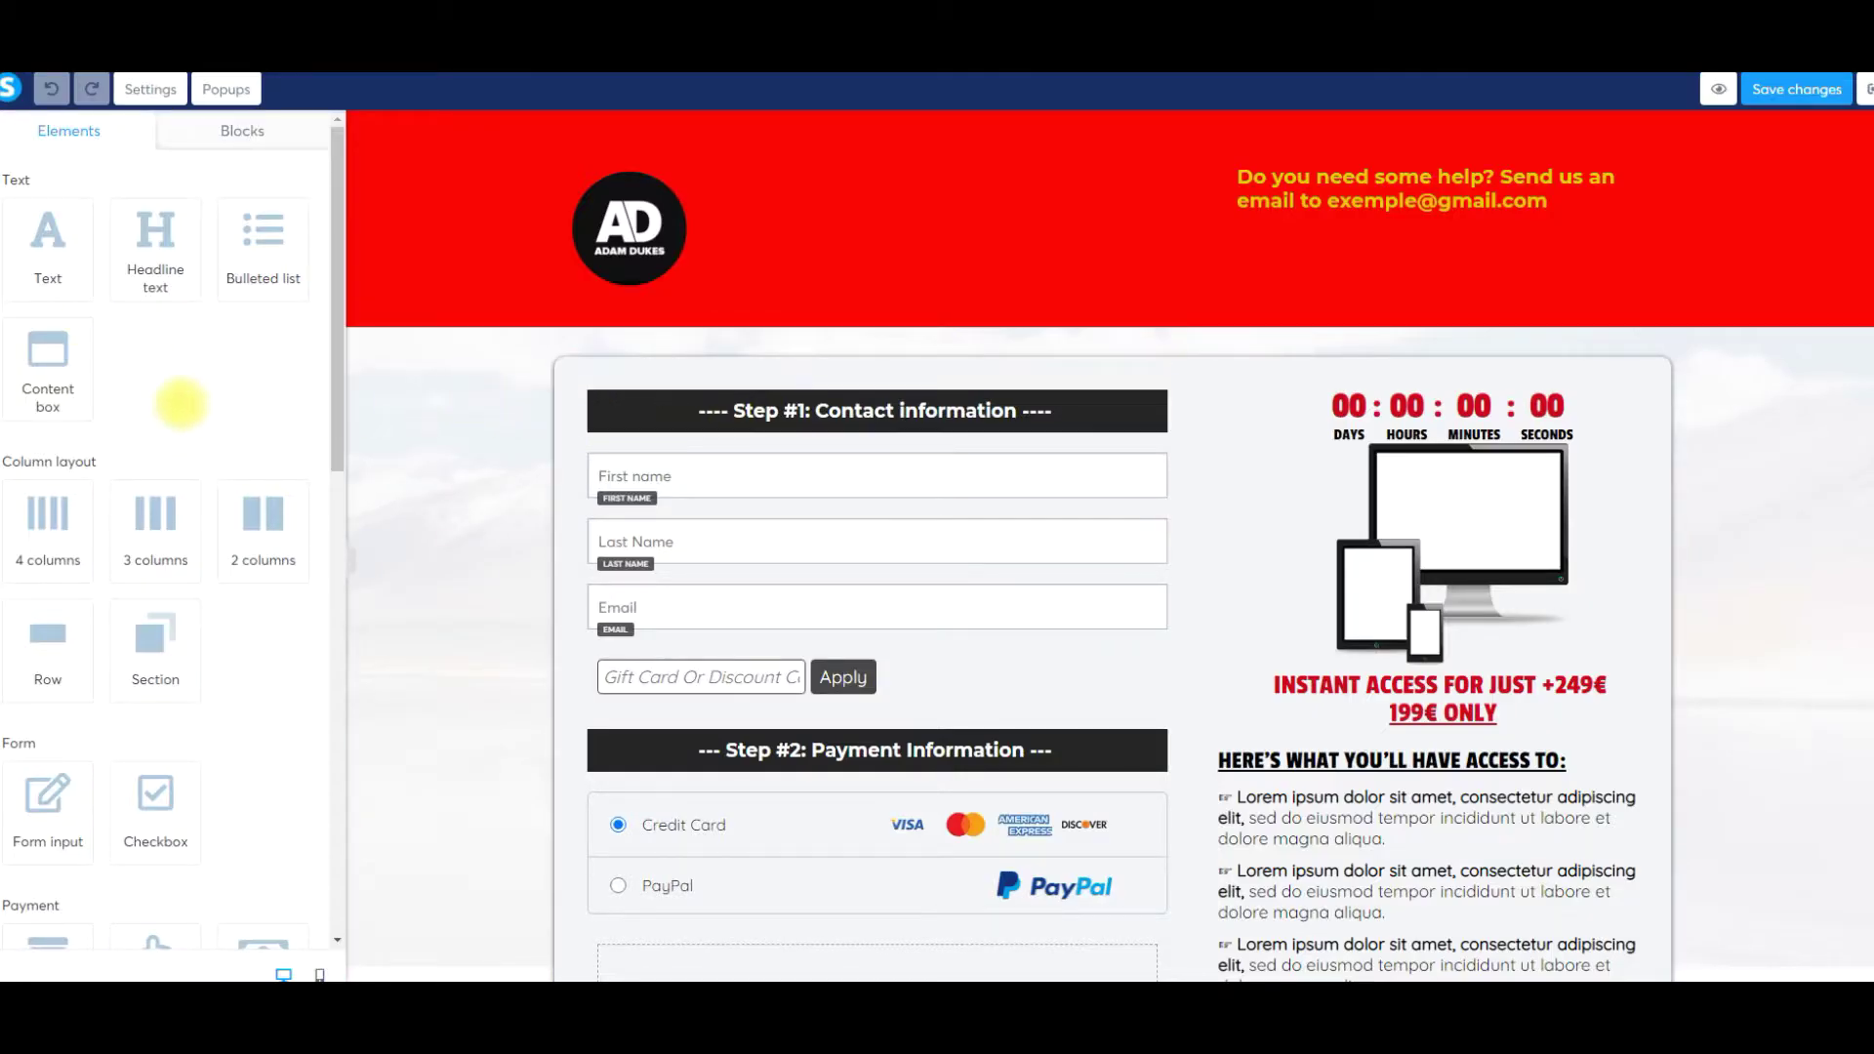
pyautogui.scroll(-3, 181, 404)
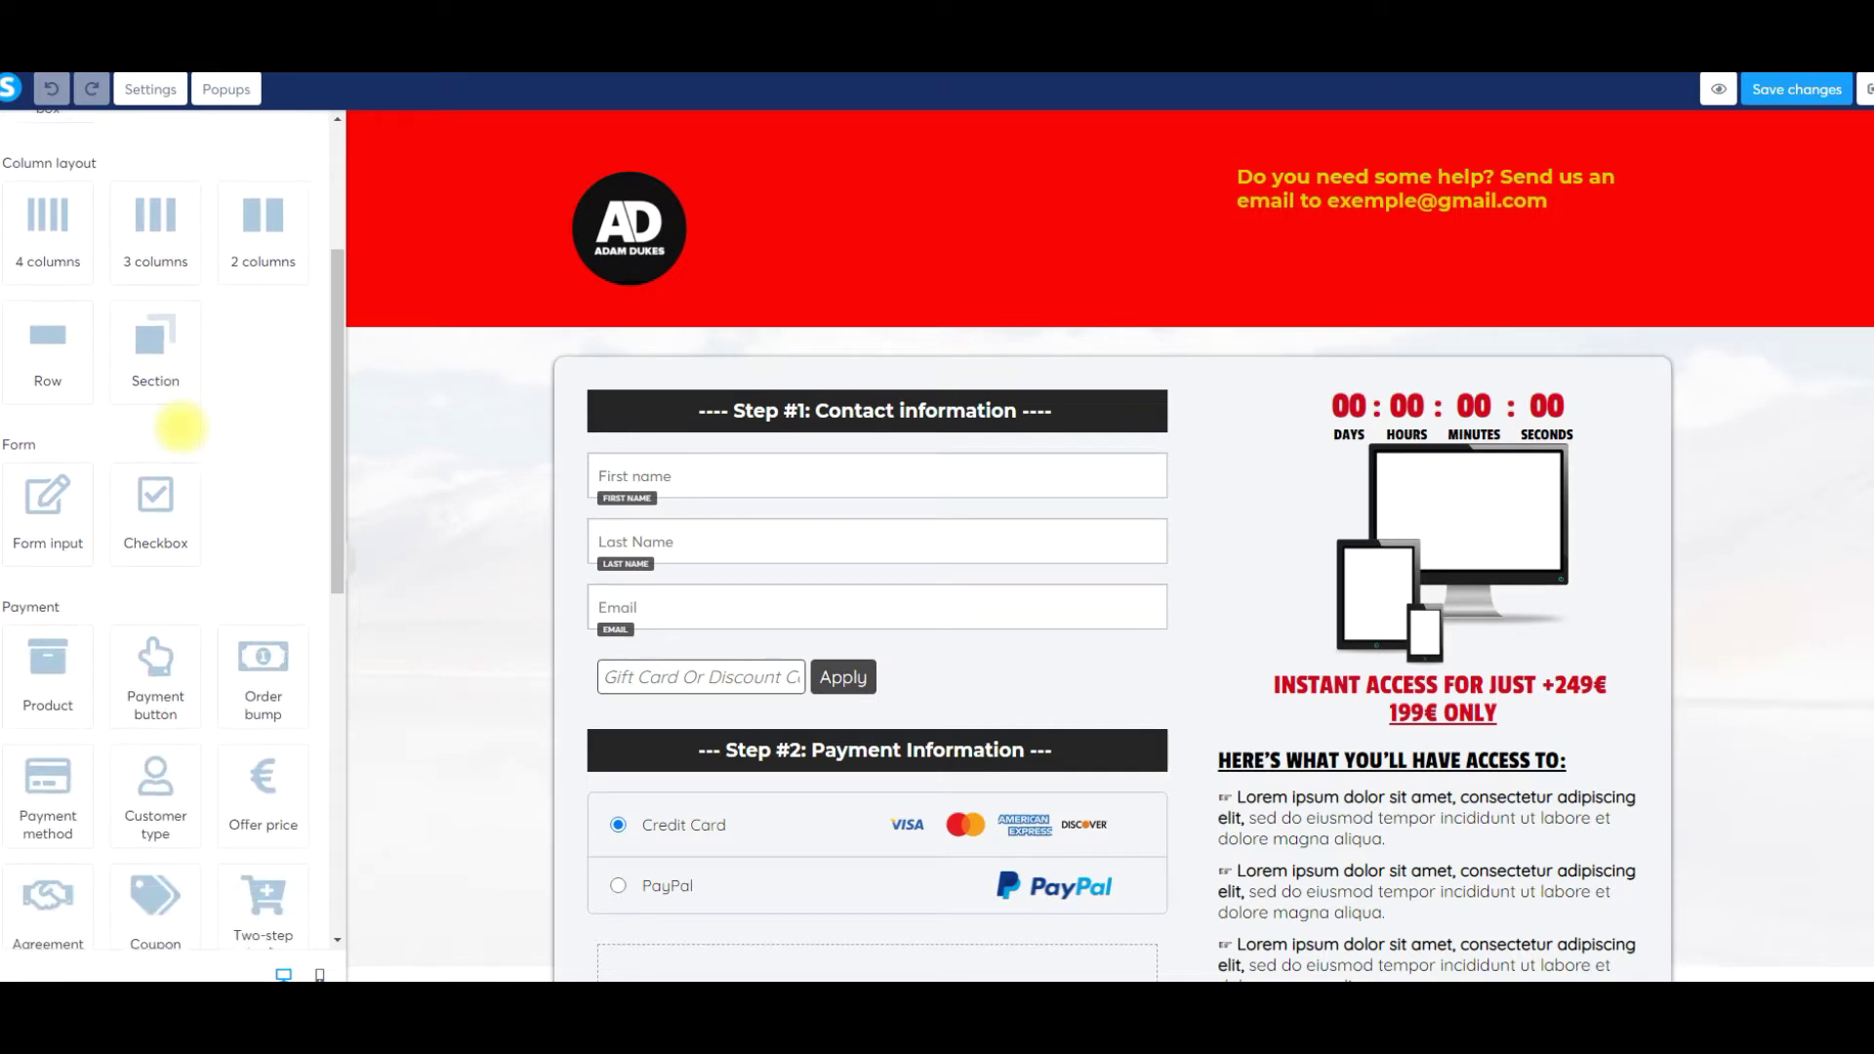
pyautogui.scroll(-1, 181, 426)
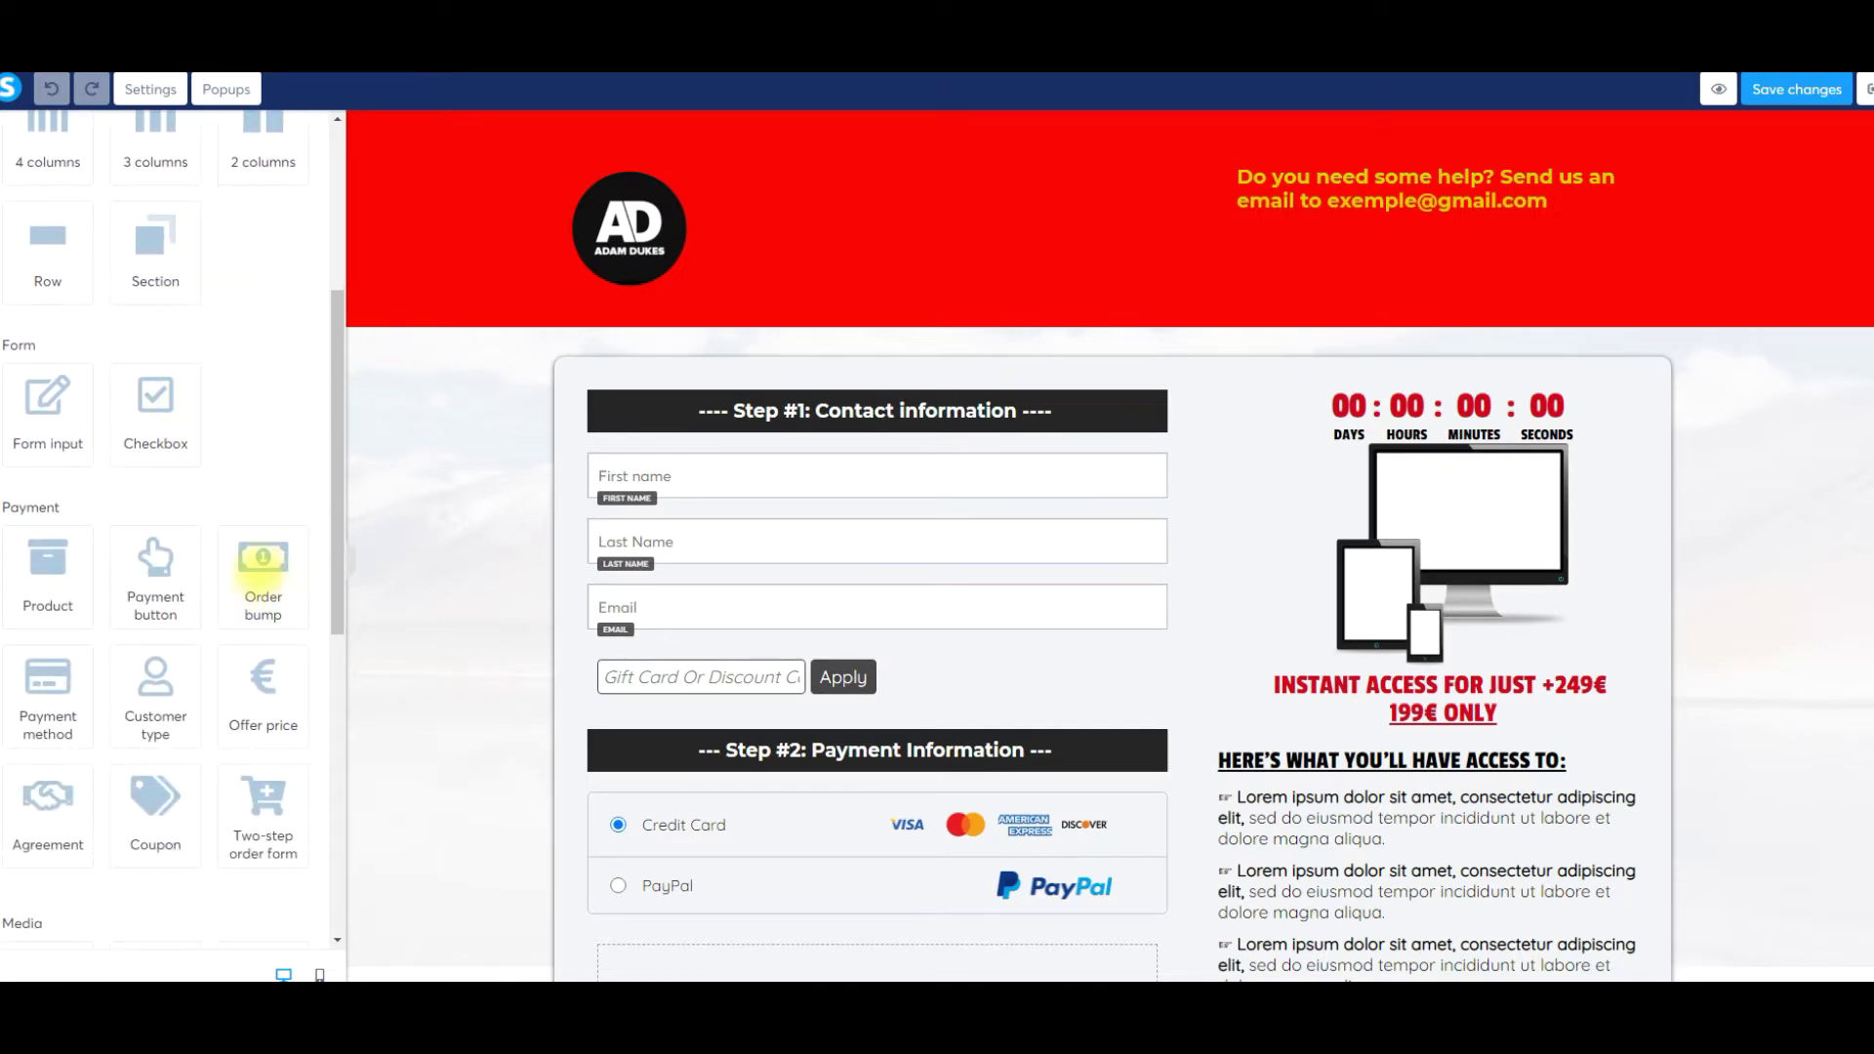
pyautogui.scroll(-1, 517, 530)
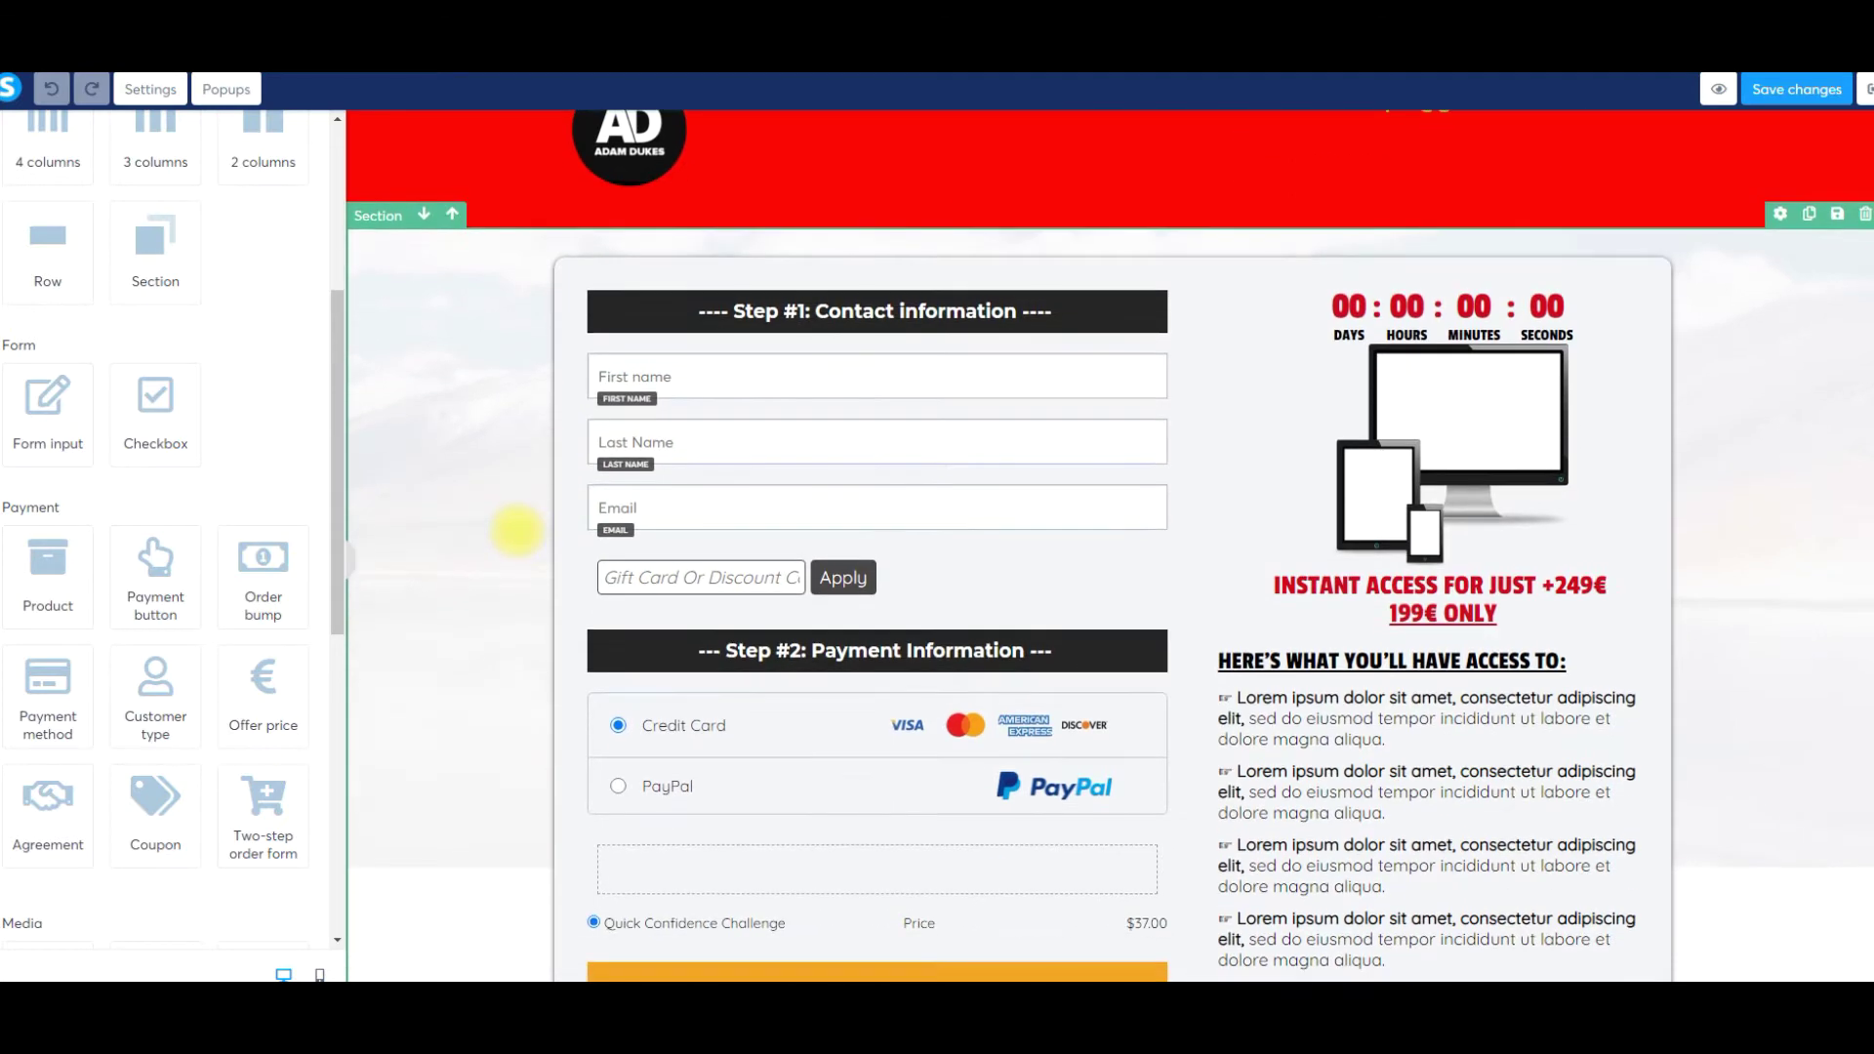
pyautogui.scroll(-3, 518, 530)
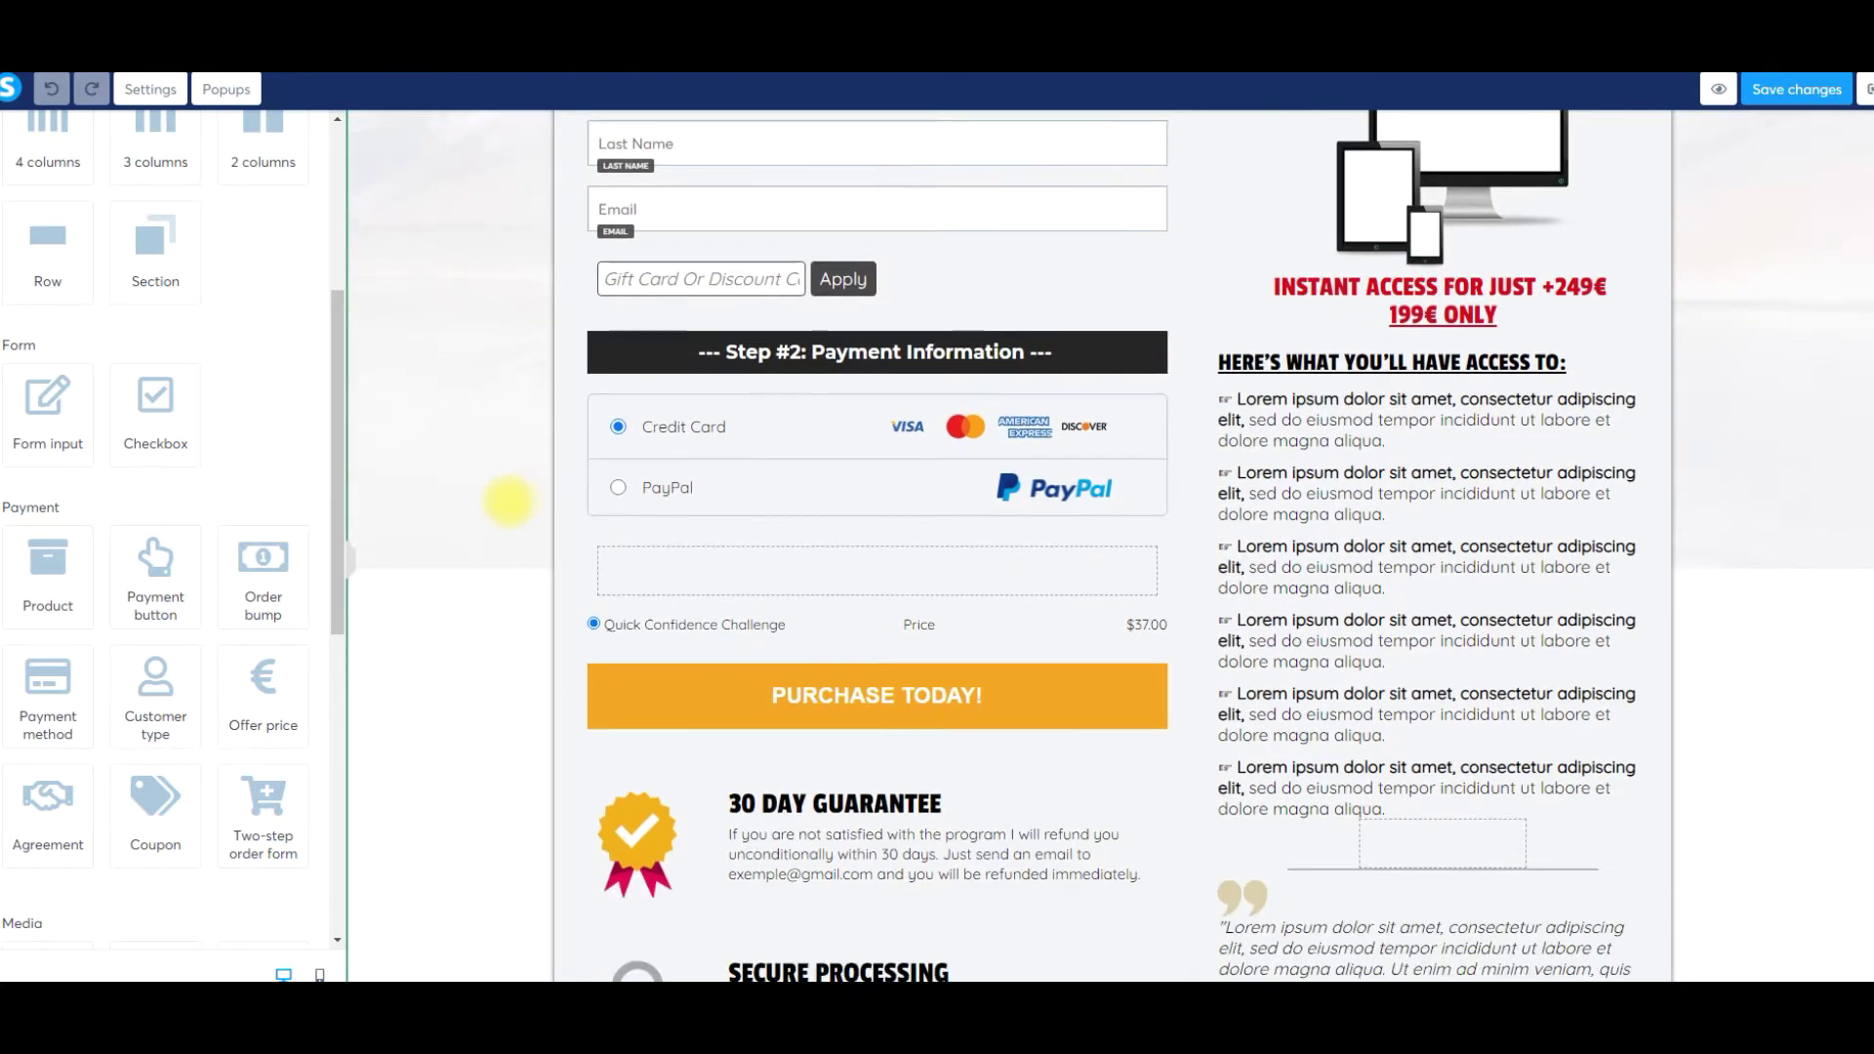
pyautogui.moveTo(261, 576); pyautogui.dragTo(786, 664)
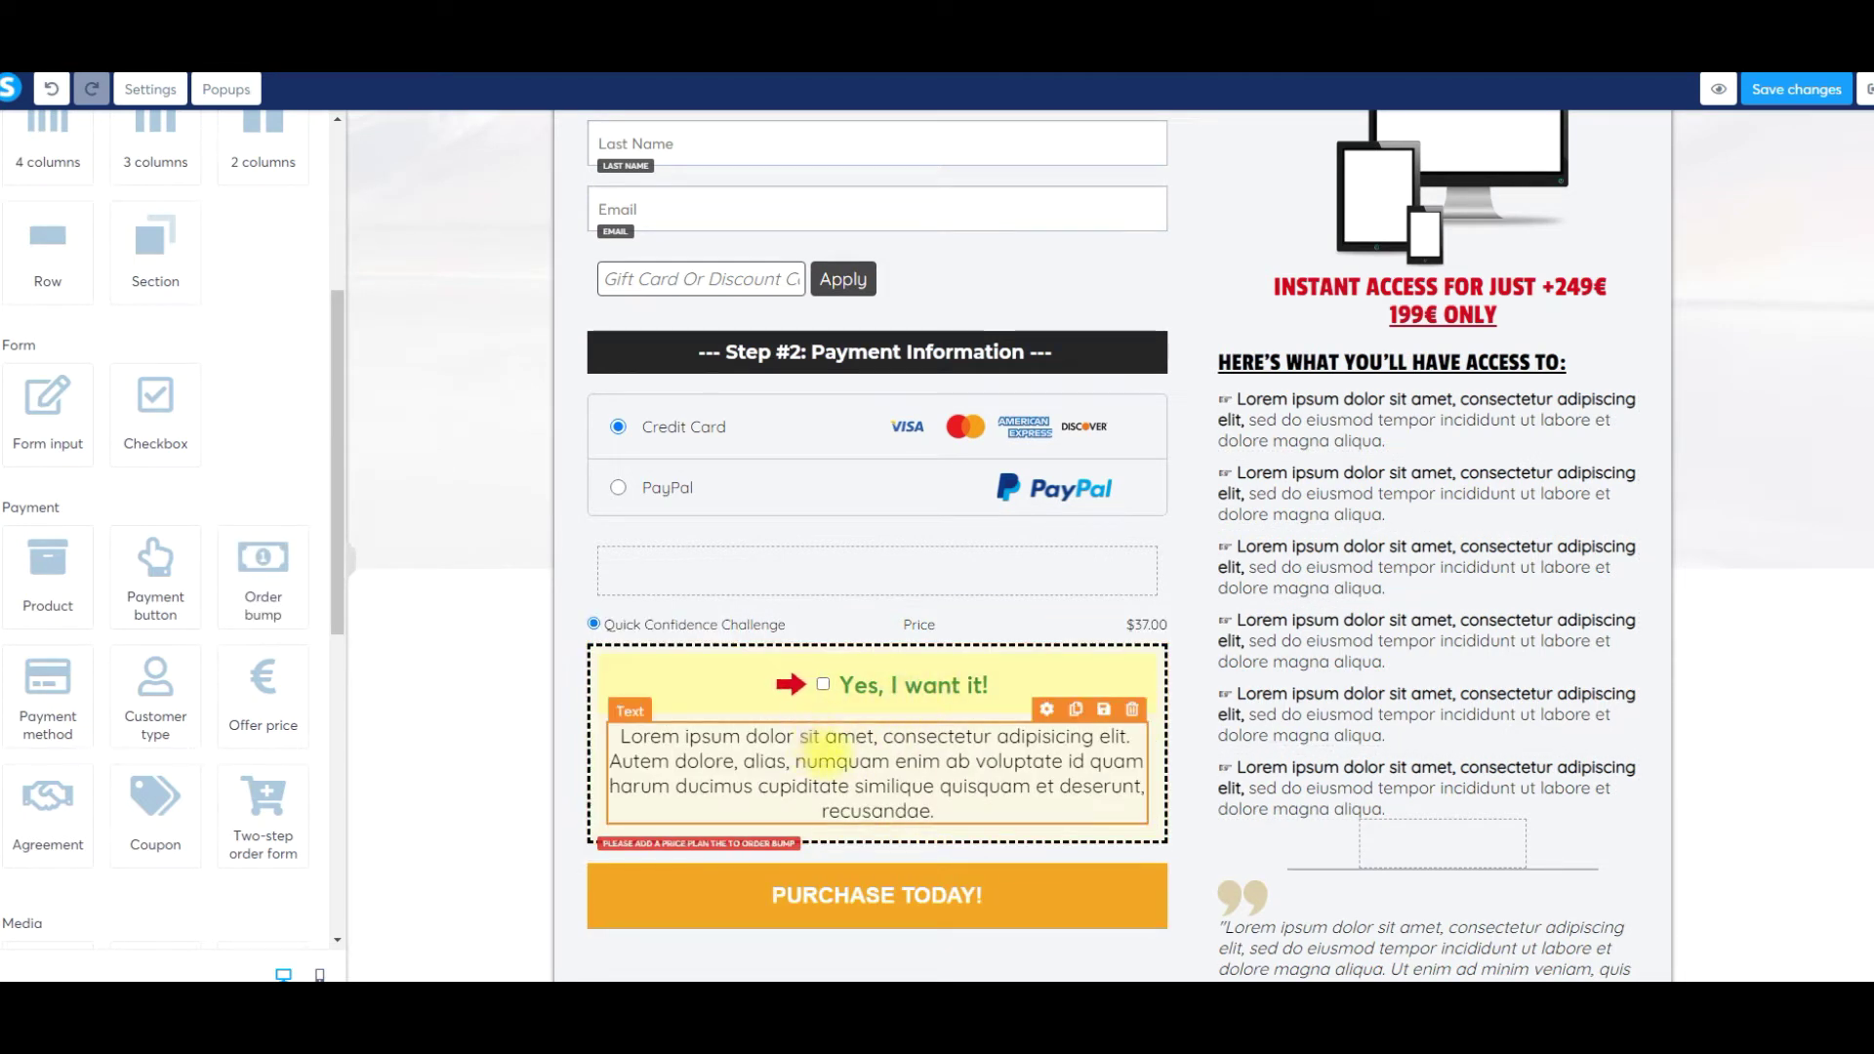
# - Replace the order bump's Lorem ipsum text with '[SAVE 40% OFF] Get instant access to my Confidnece Mantra training.'
pyautogui.click(813, 751)
pyautogui.doubleClick(812, 760)
pyautogui.click(812, 760)
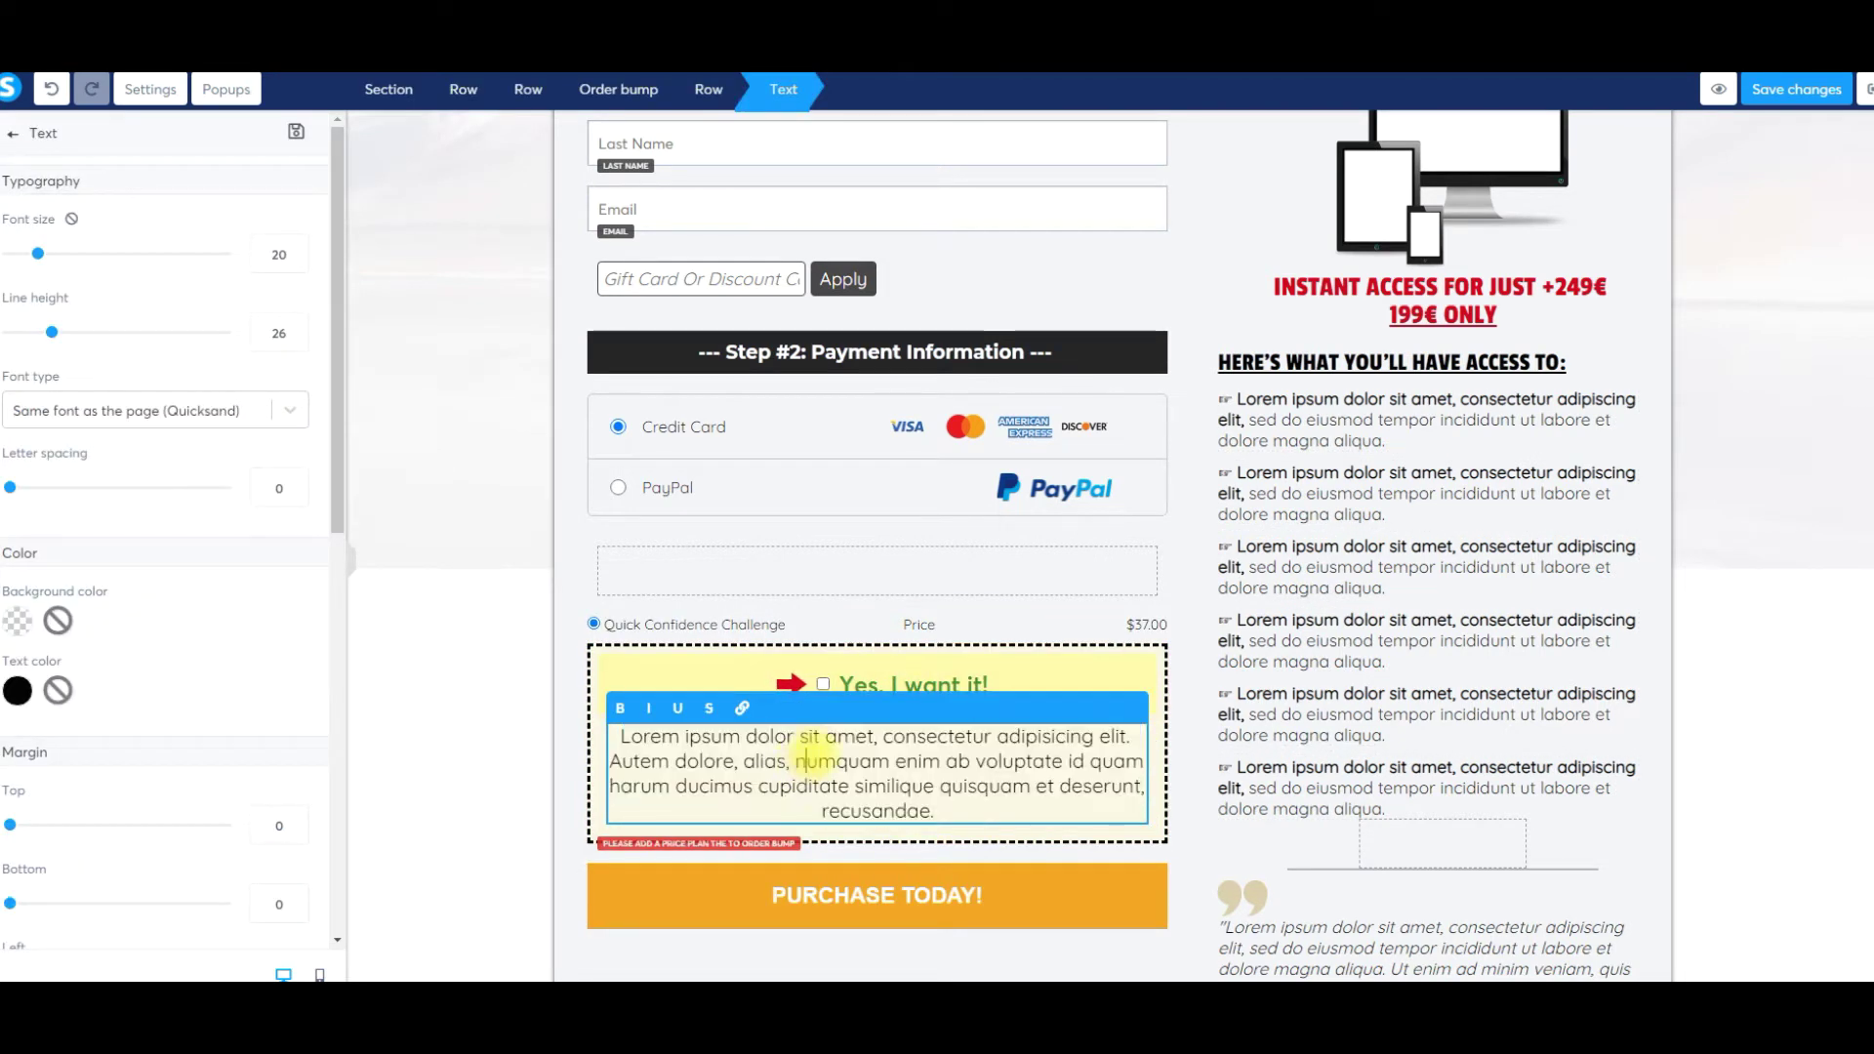
pyautogui.tripleClick(812, 759)
pyautogui.press('BackSpace')
pyautogui.write('[SAVE 40% OFF')
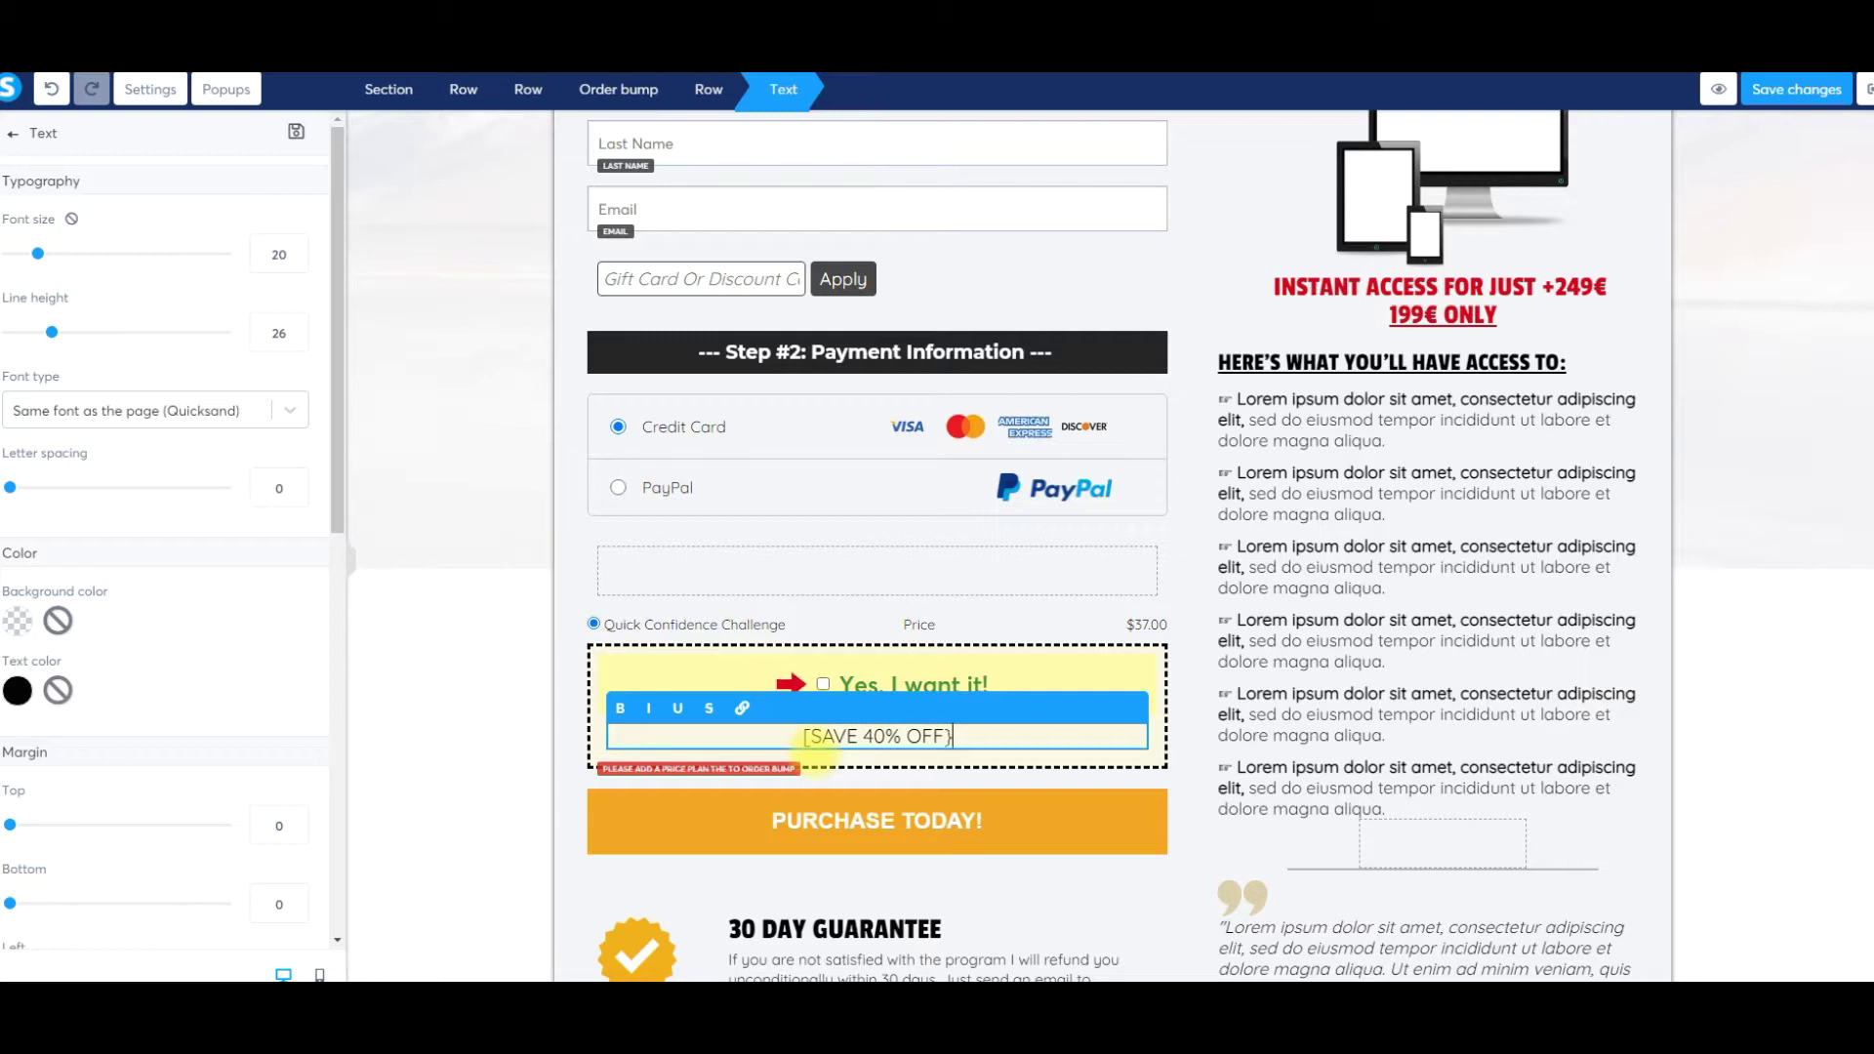
pyautogui.write('] ')
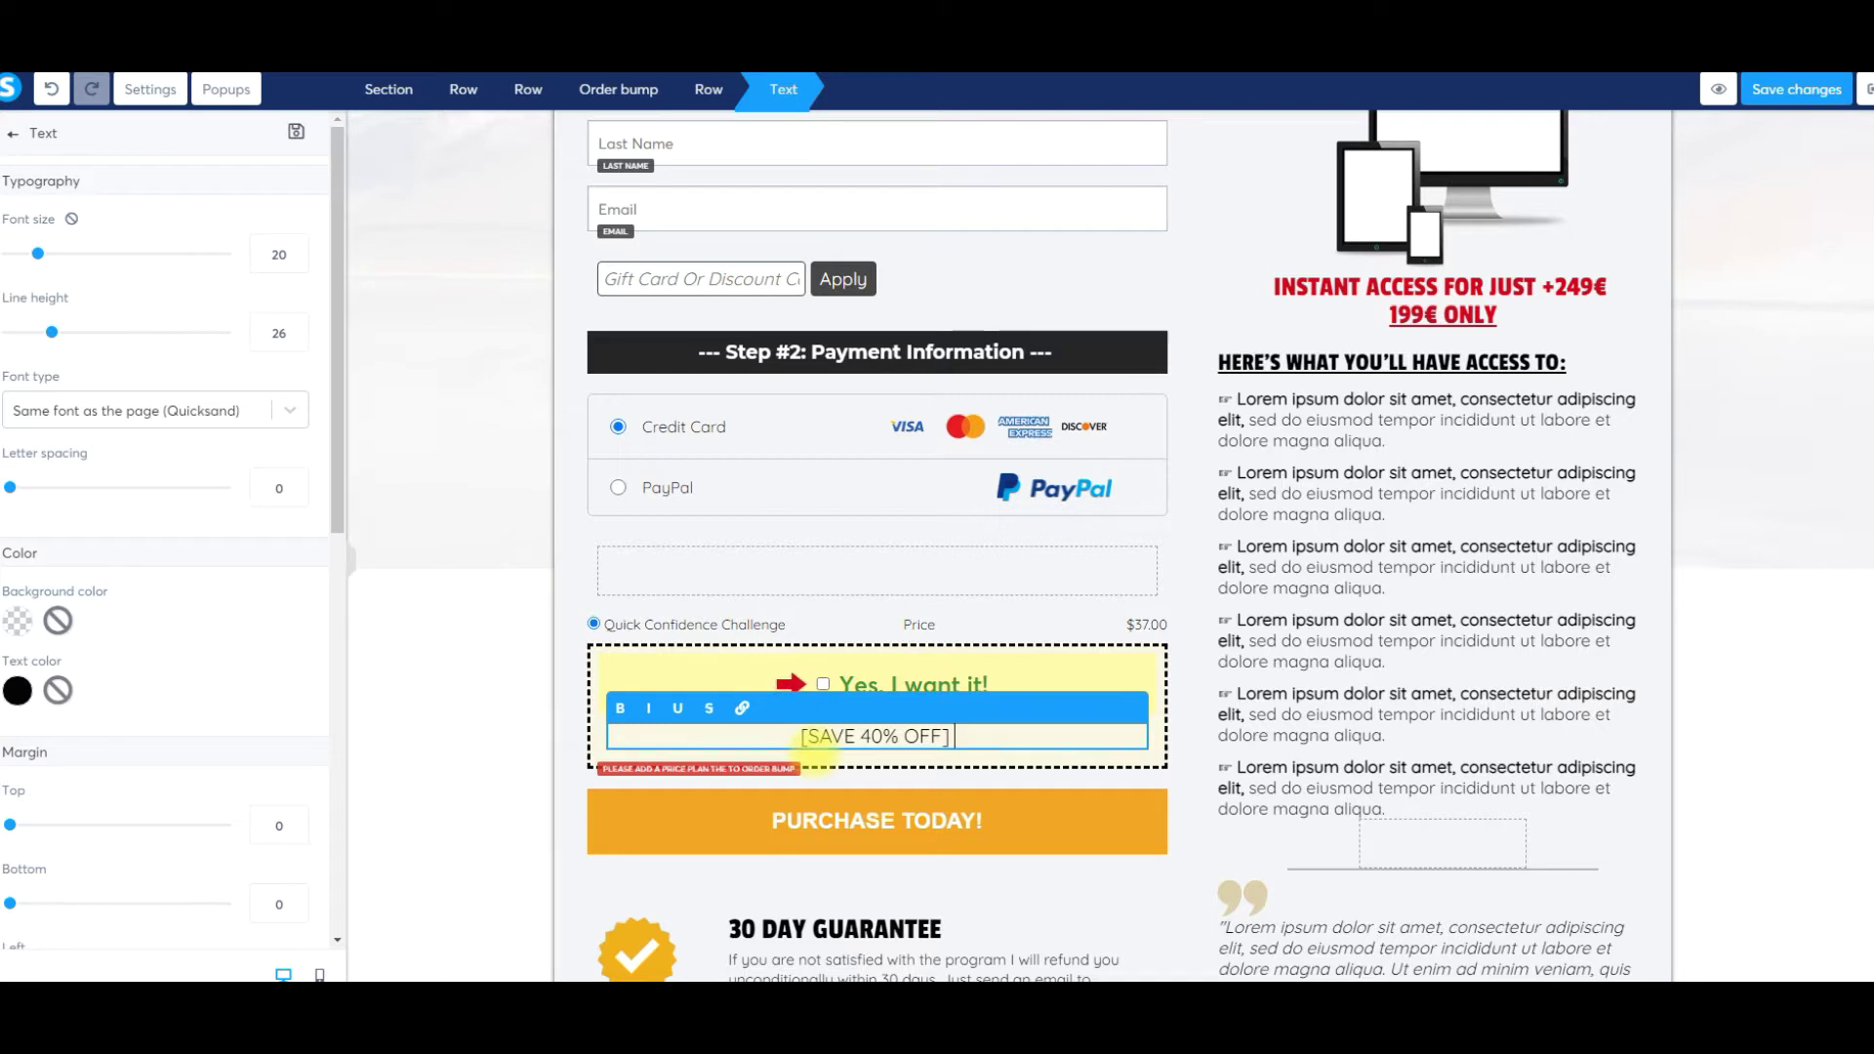
pyautogui.write('Get instant access to my Confidnece')
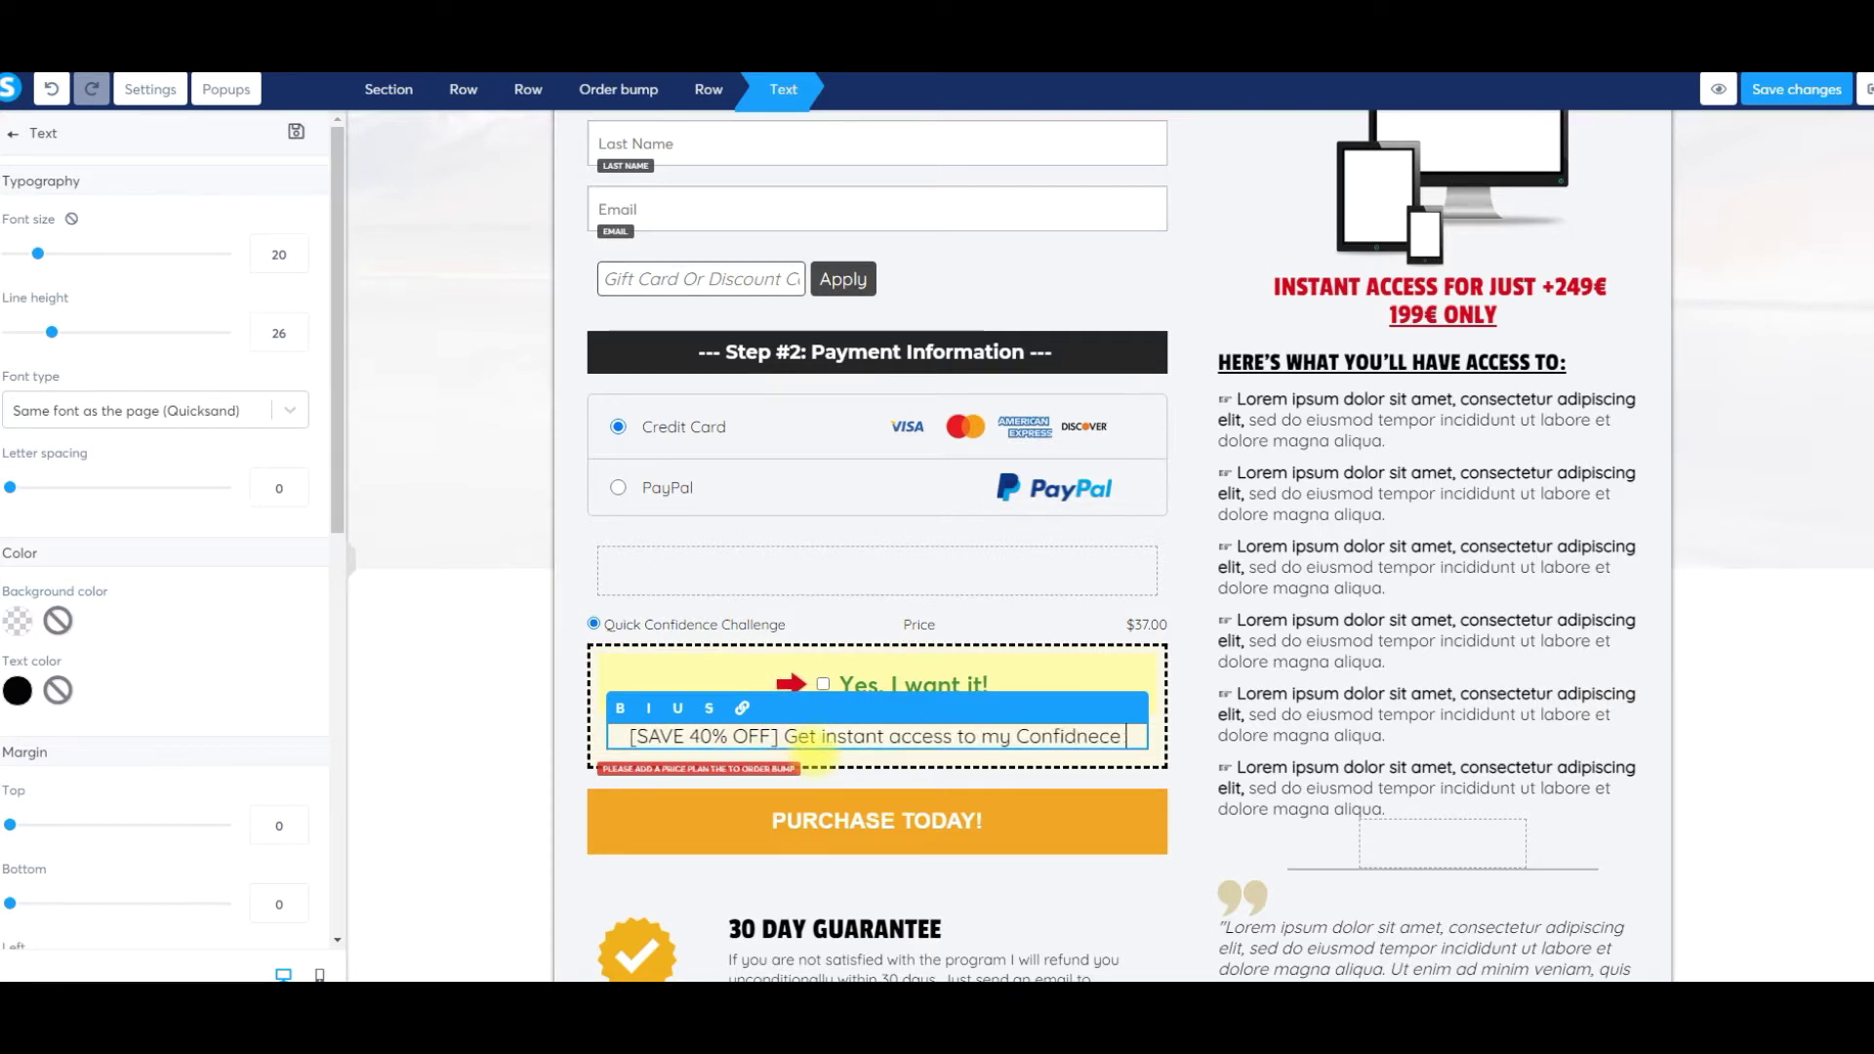
pyautogui.write(' Mantra training.')
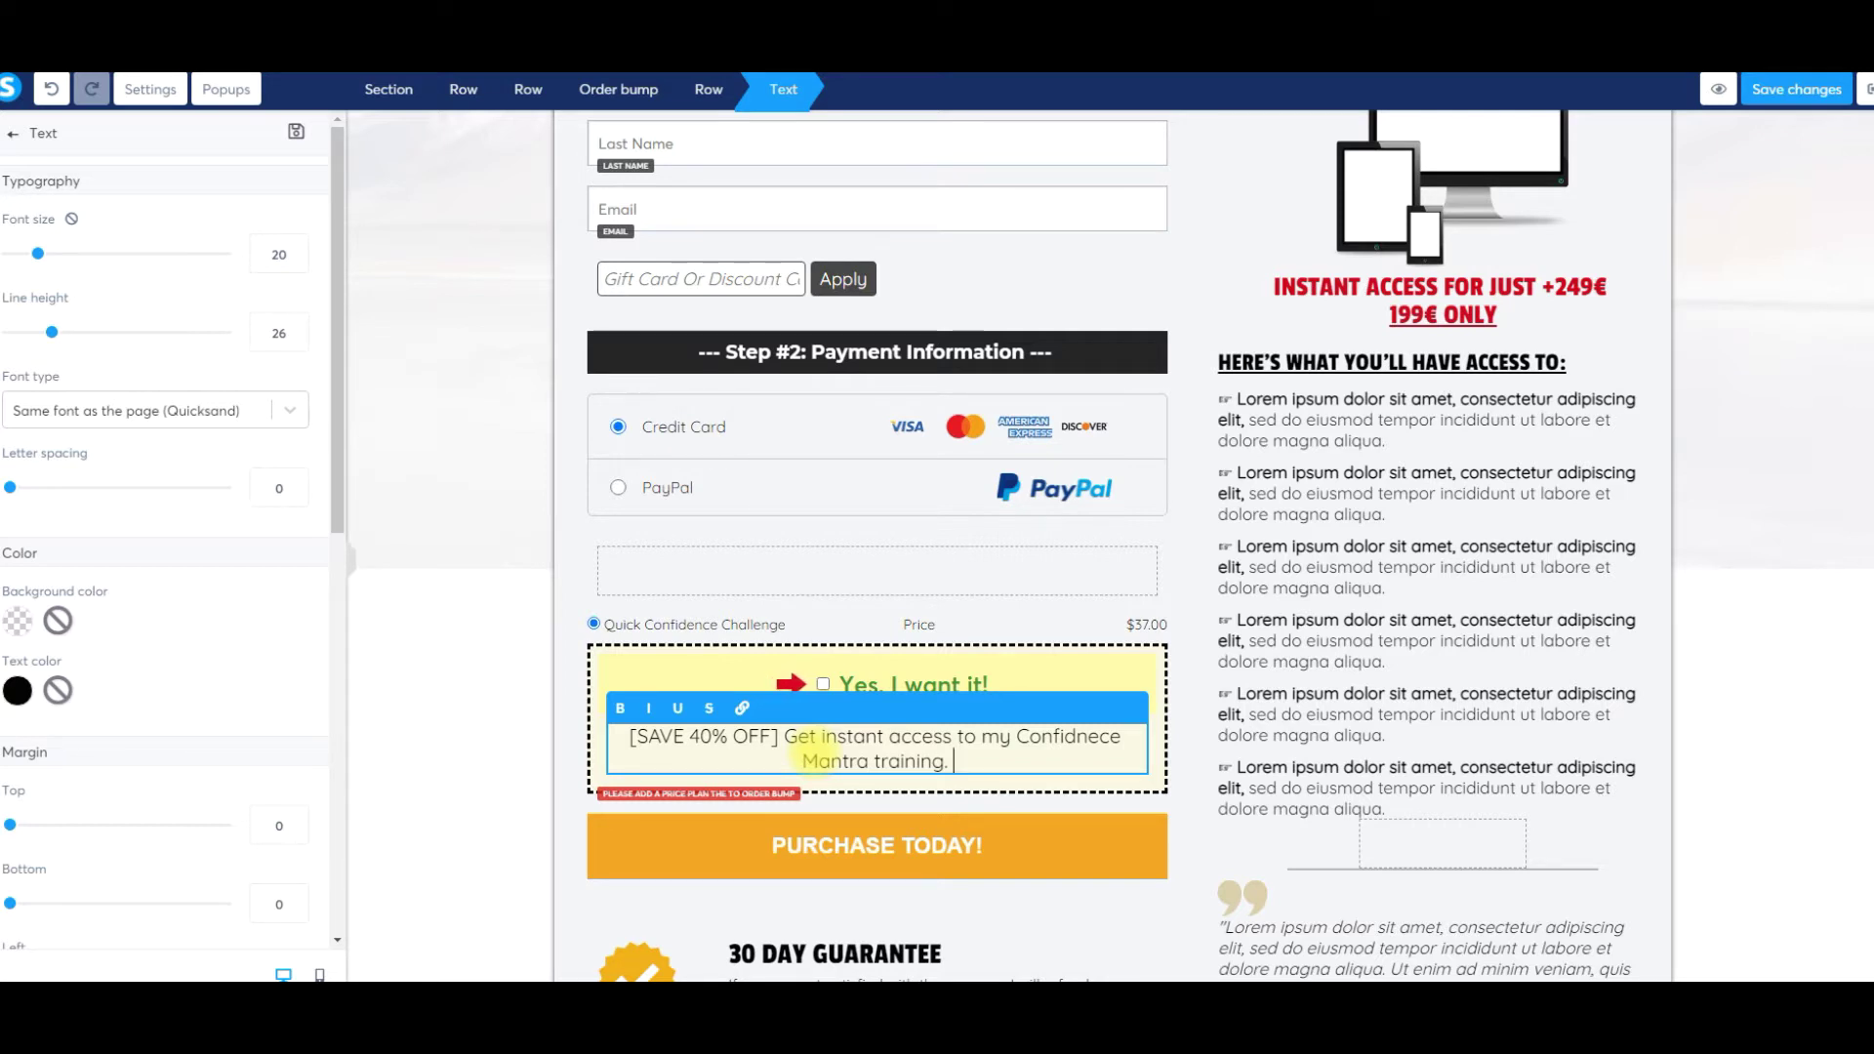
# - Change the order bump title to 'Yes, I want the Confidence matra Training!'
pyautogui.click(923, 685)
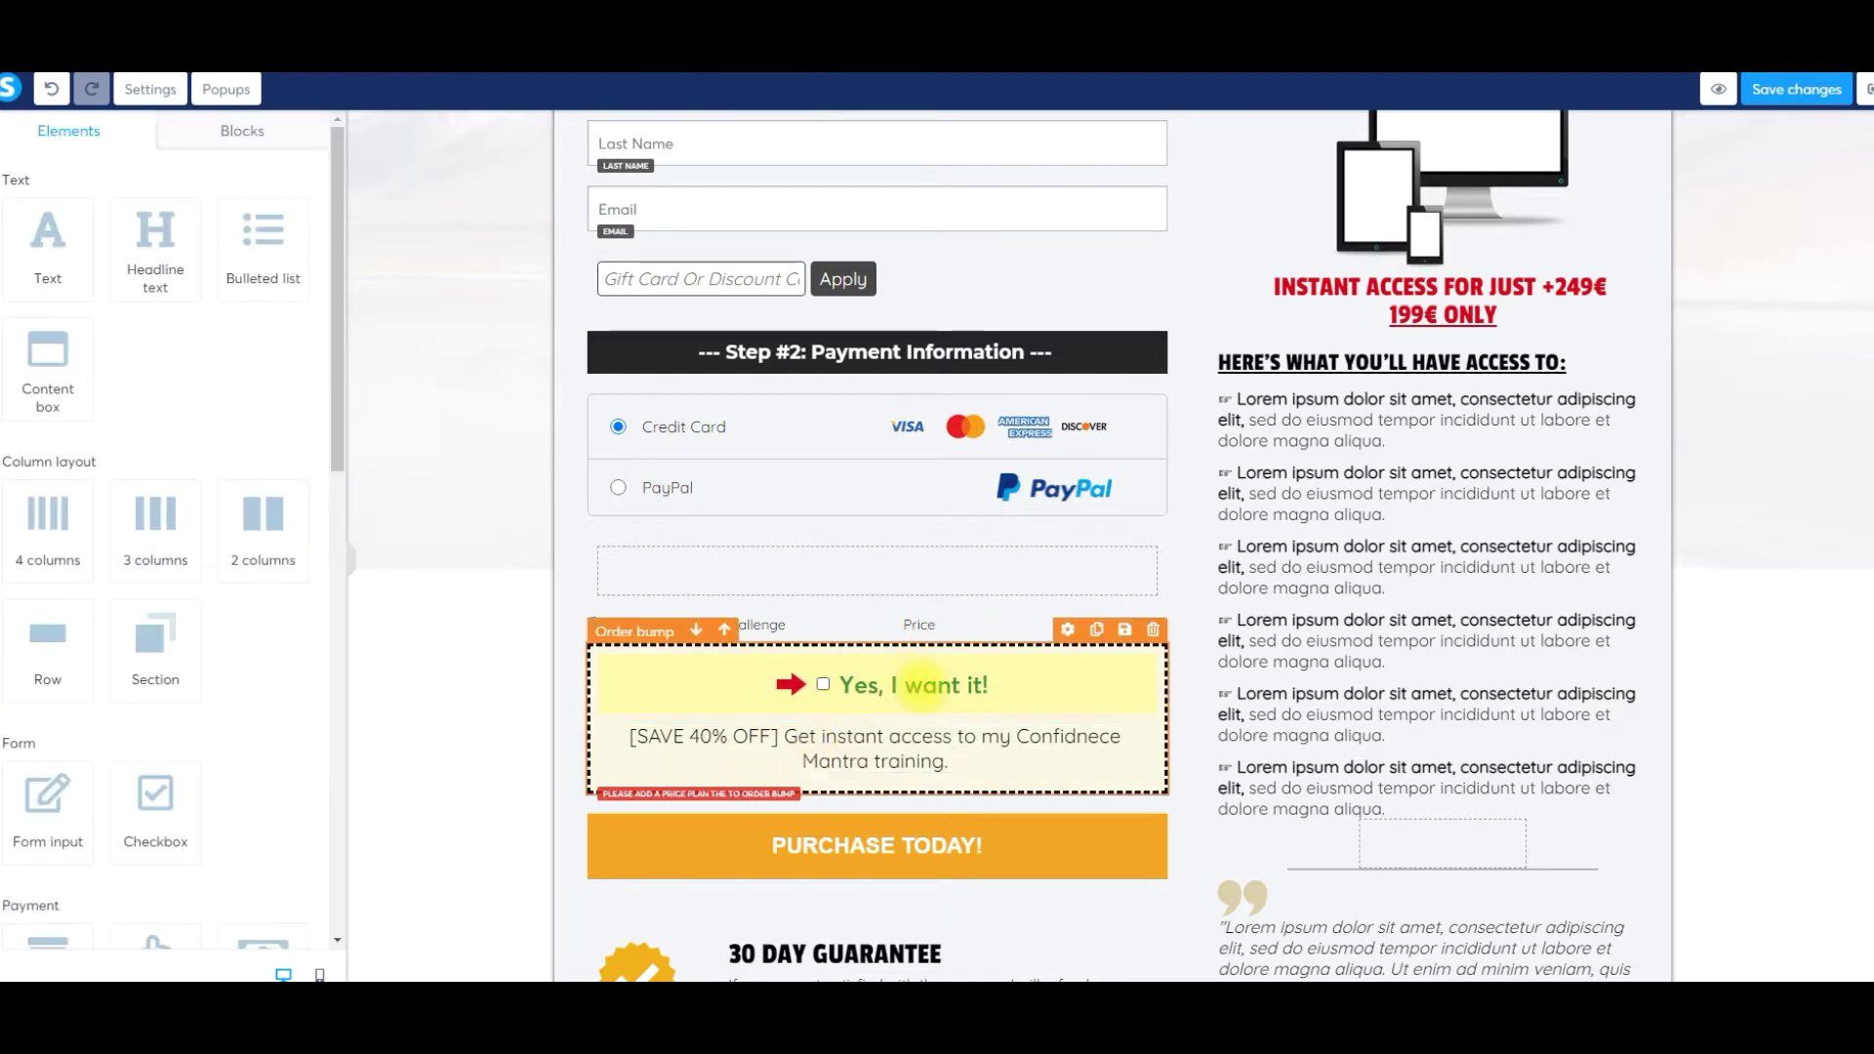
pyautogui.click(923, 685)
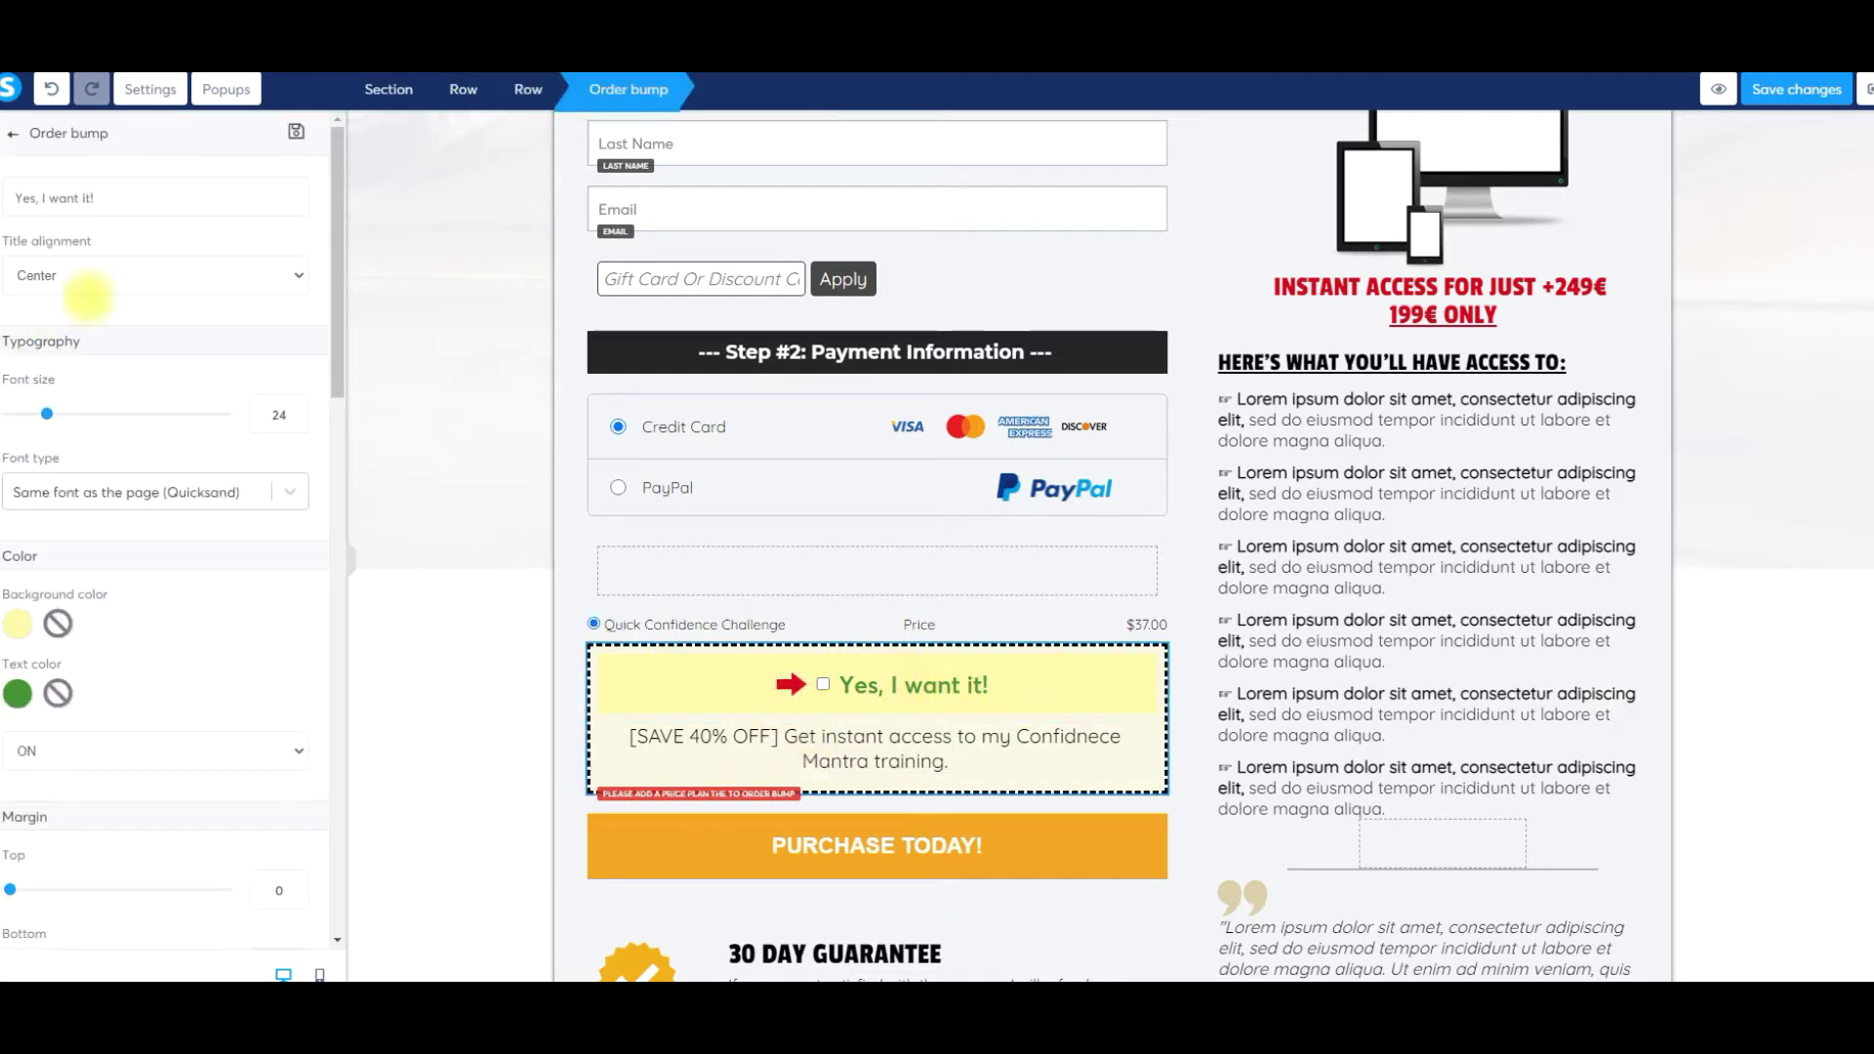
pyautogui.click(125, 207)
pyautogui.press('BackSpace')
pyautogui.press('BackSpace')
pyautogui.press('BackSpace')
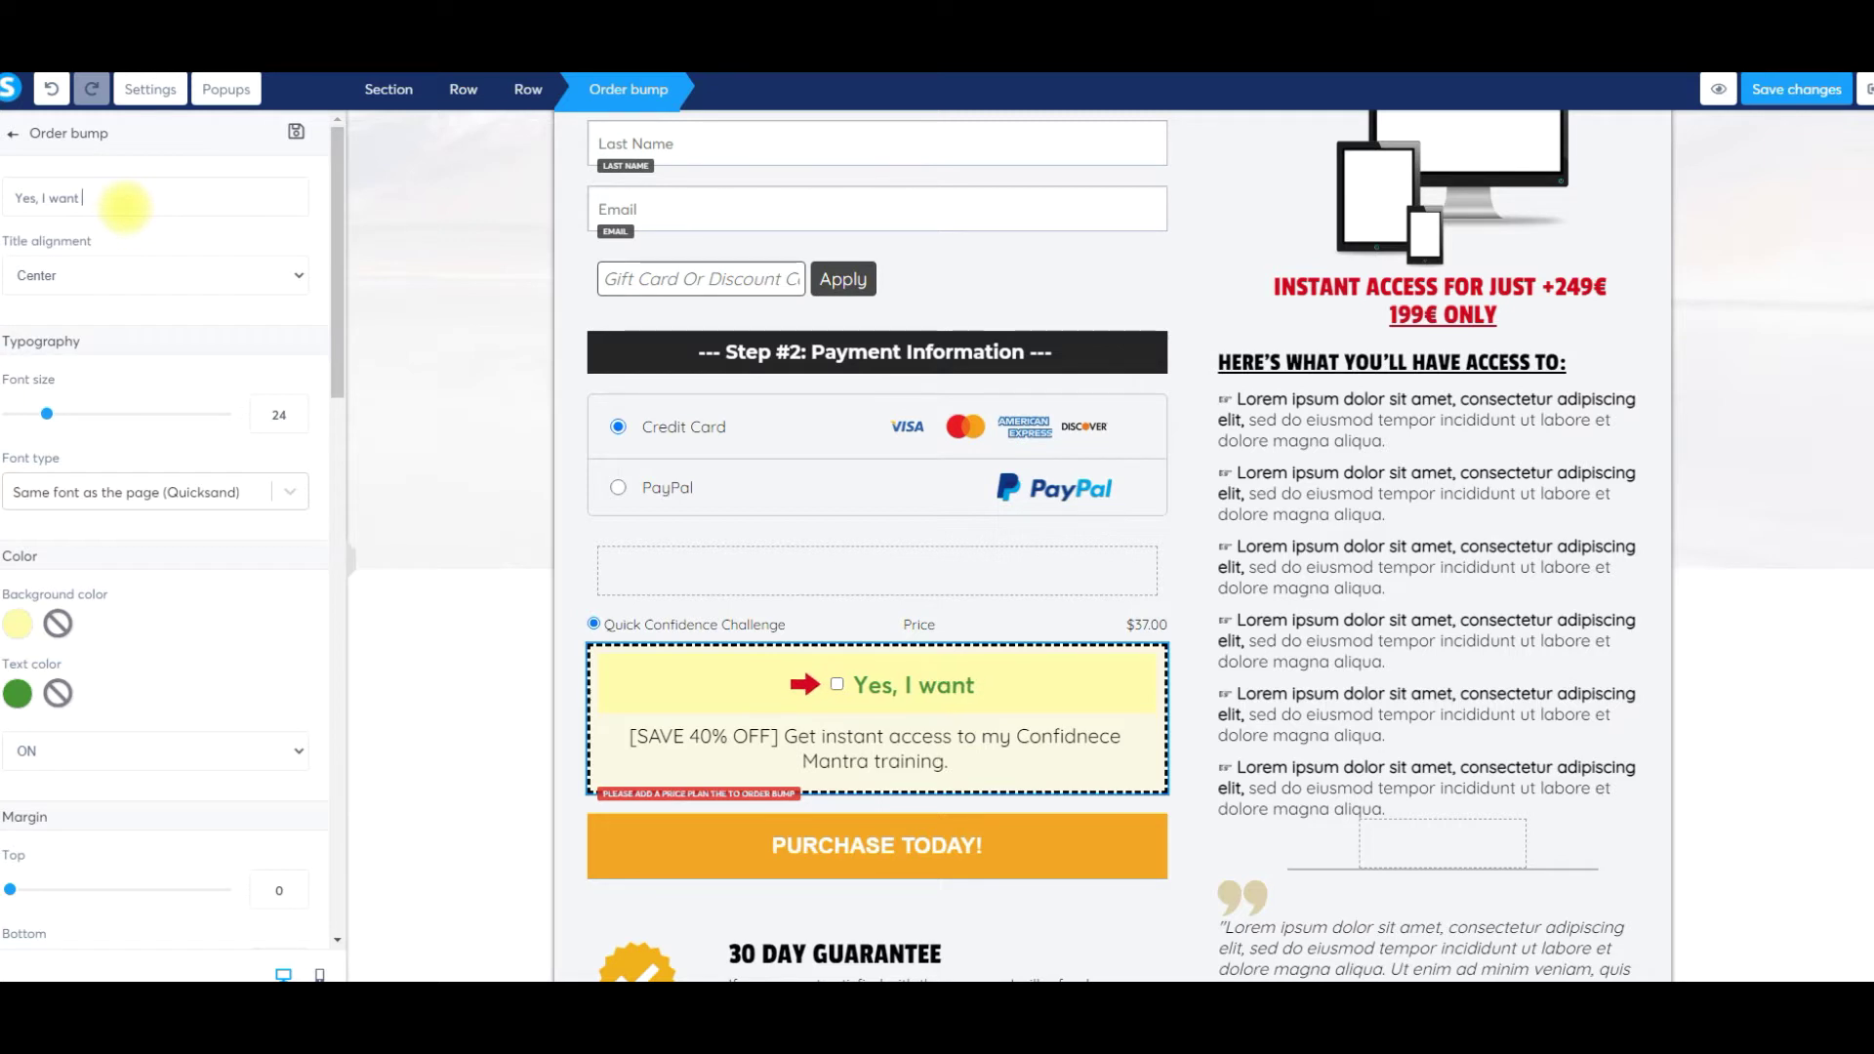
pyautogui.write('the Con')
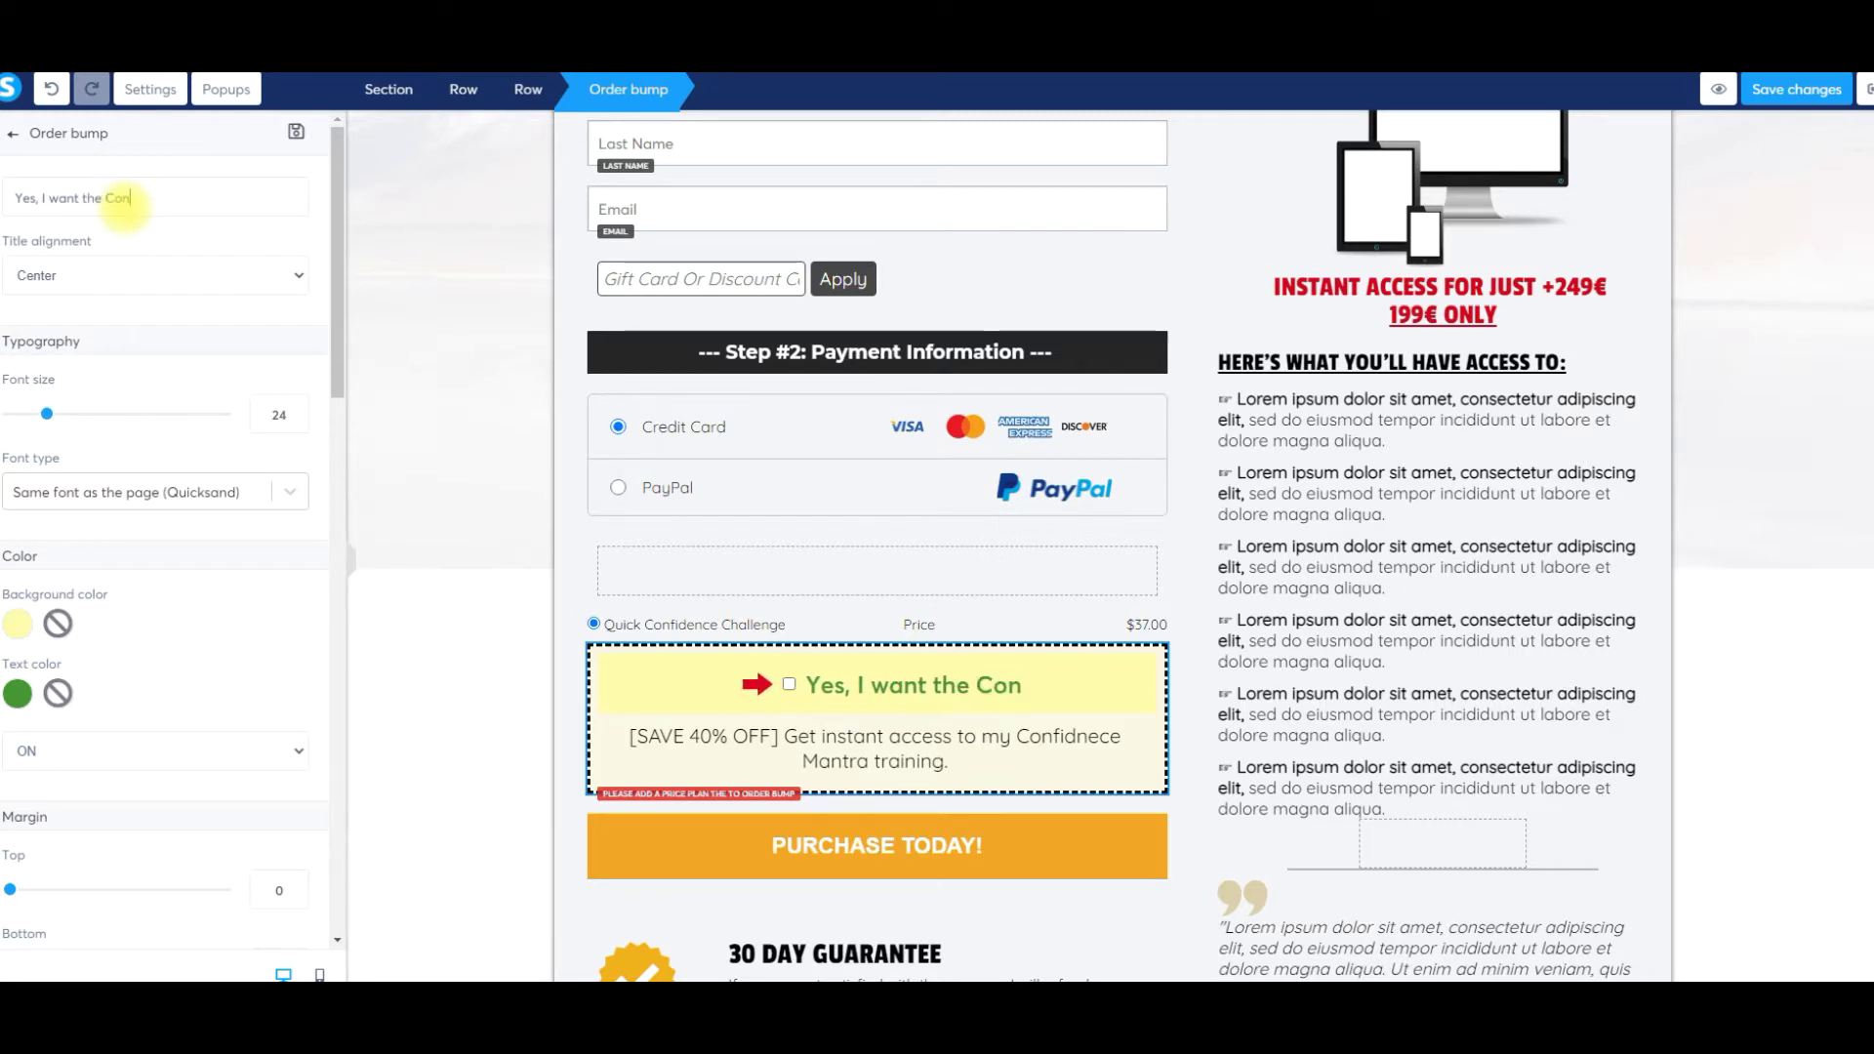
pyautogui.write('fidence ma')
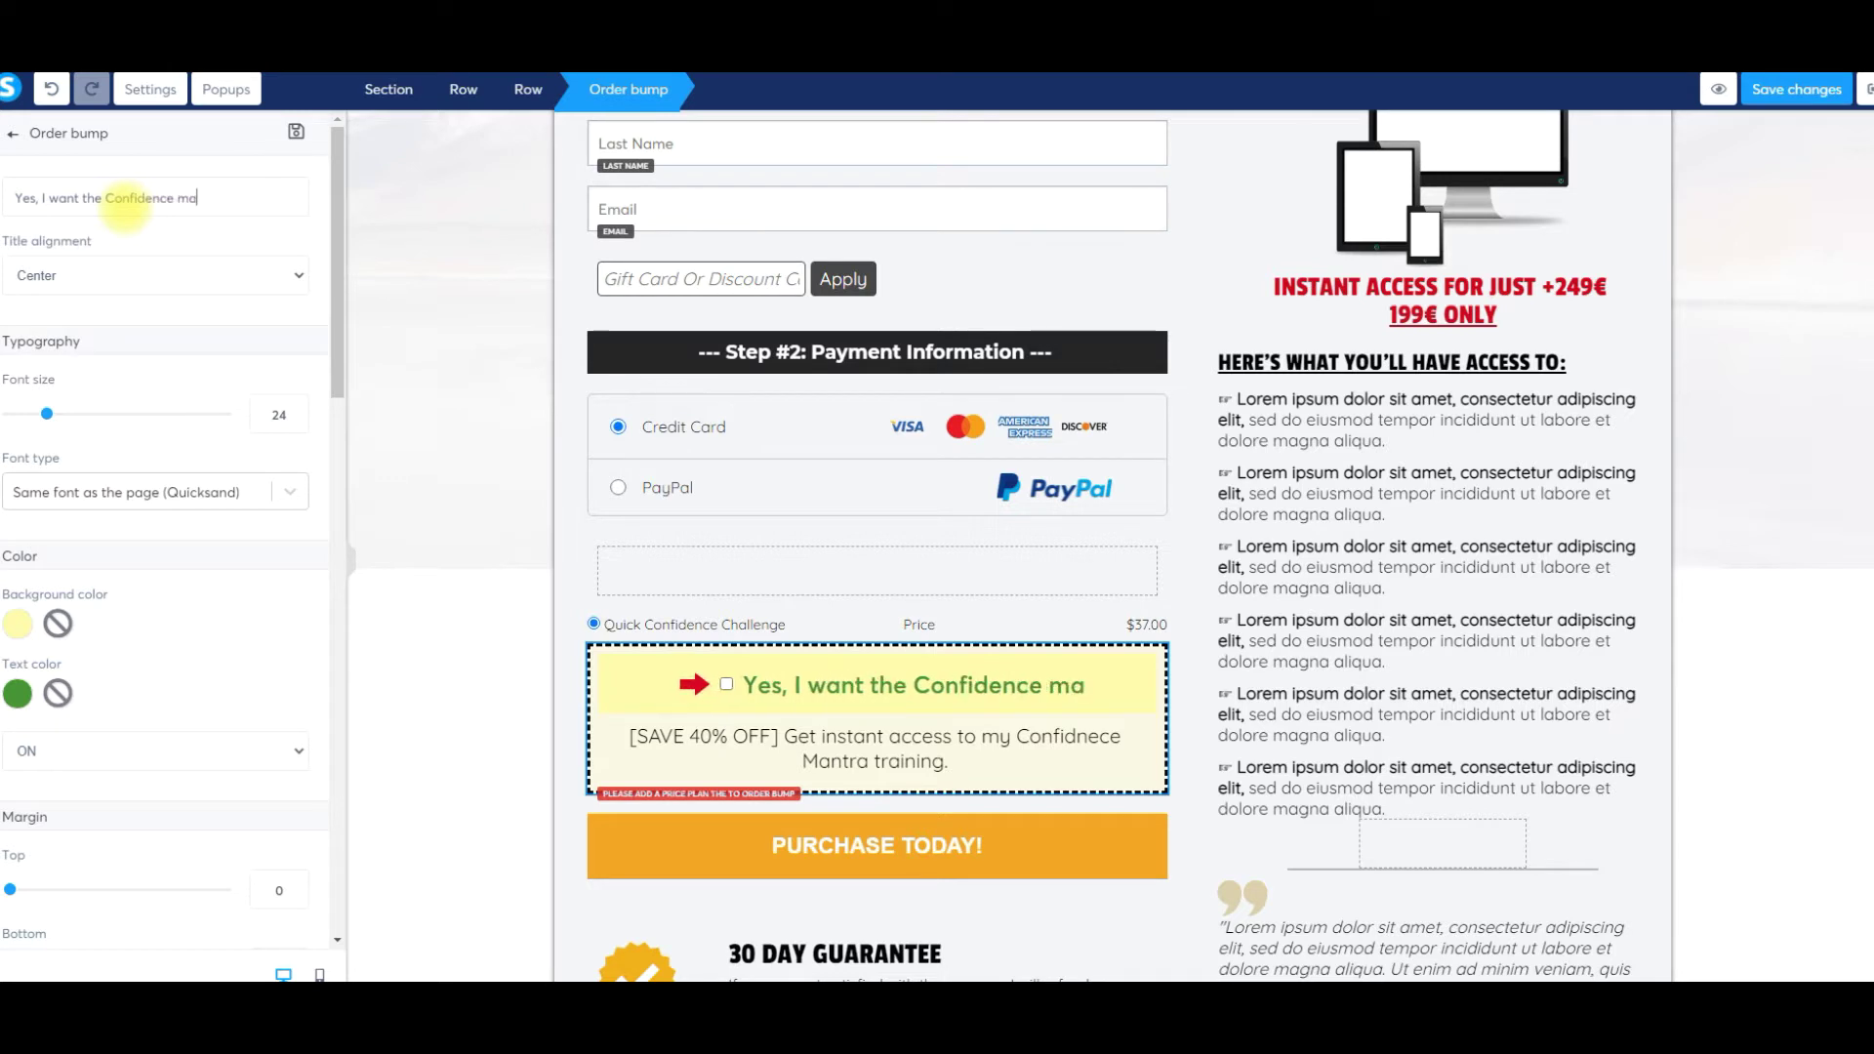
pyautogui.write('tra Training')
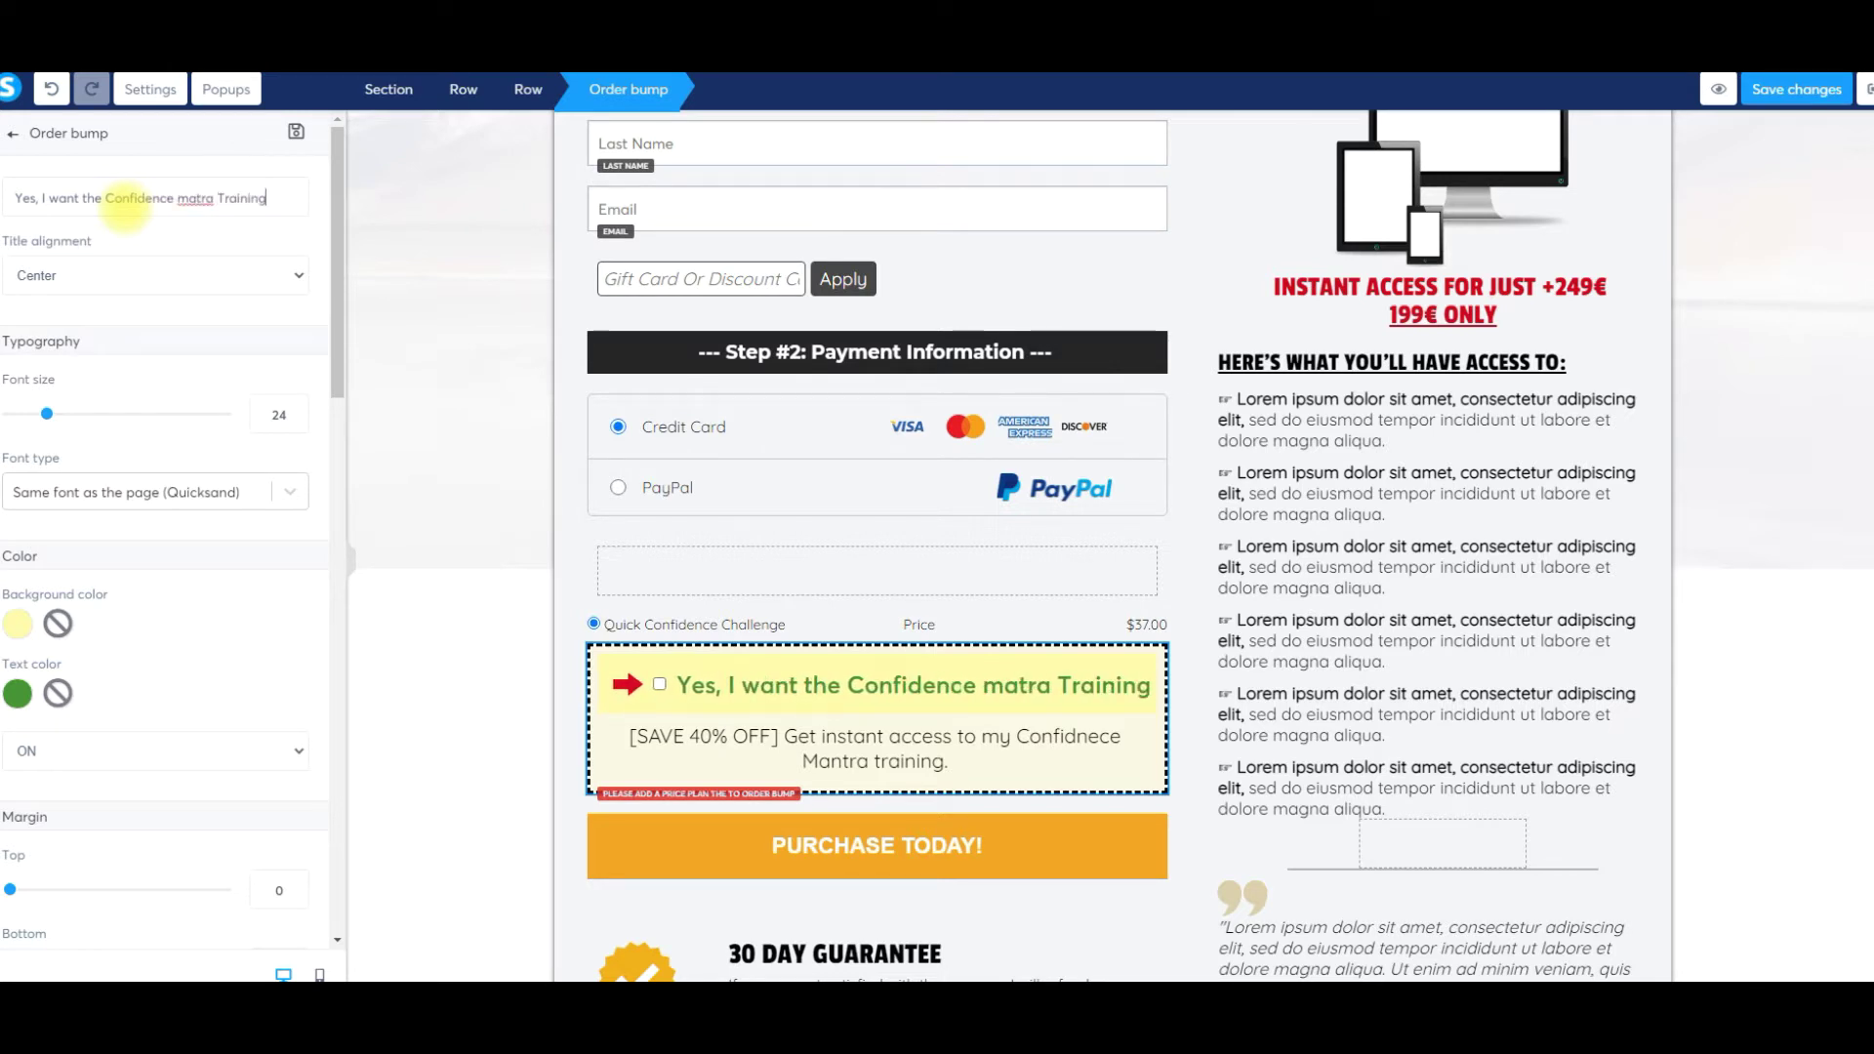
pyautogui.write('!')
# - Correct 'matra' to 'Mantra' in the title, save the page and leave the editor
pyautogui.click(188, 198)
pyautogui.press('BackSpace')
pyautogui.write('Ma')
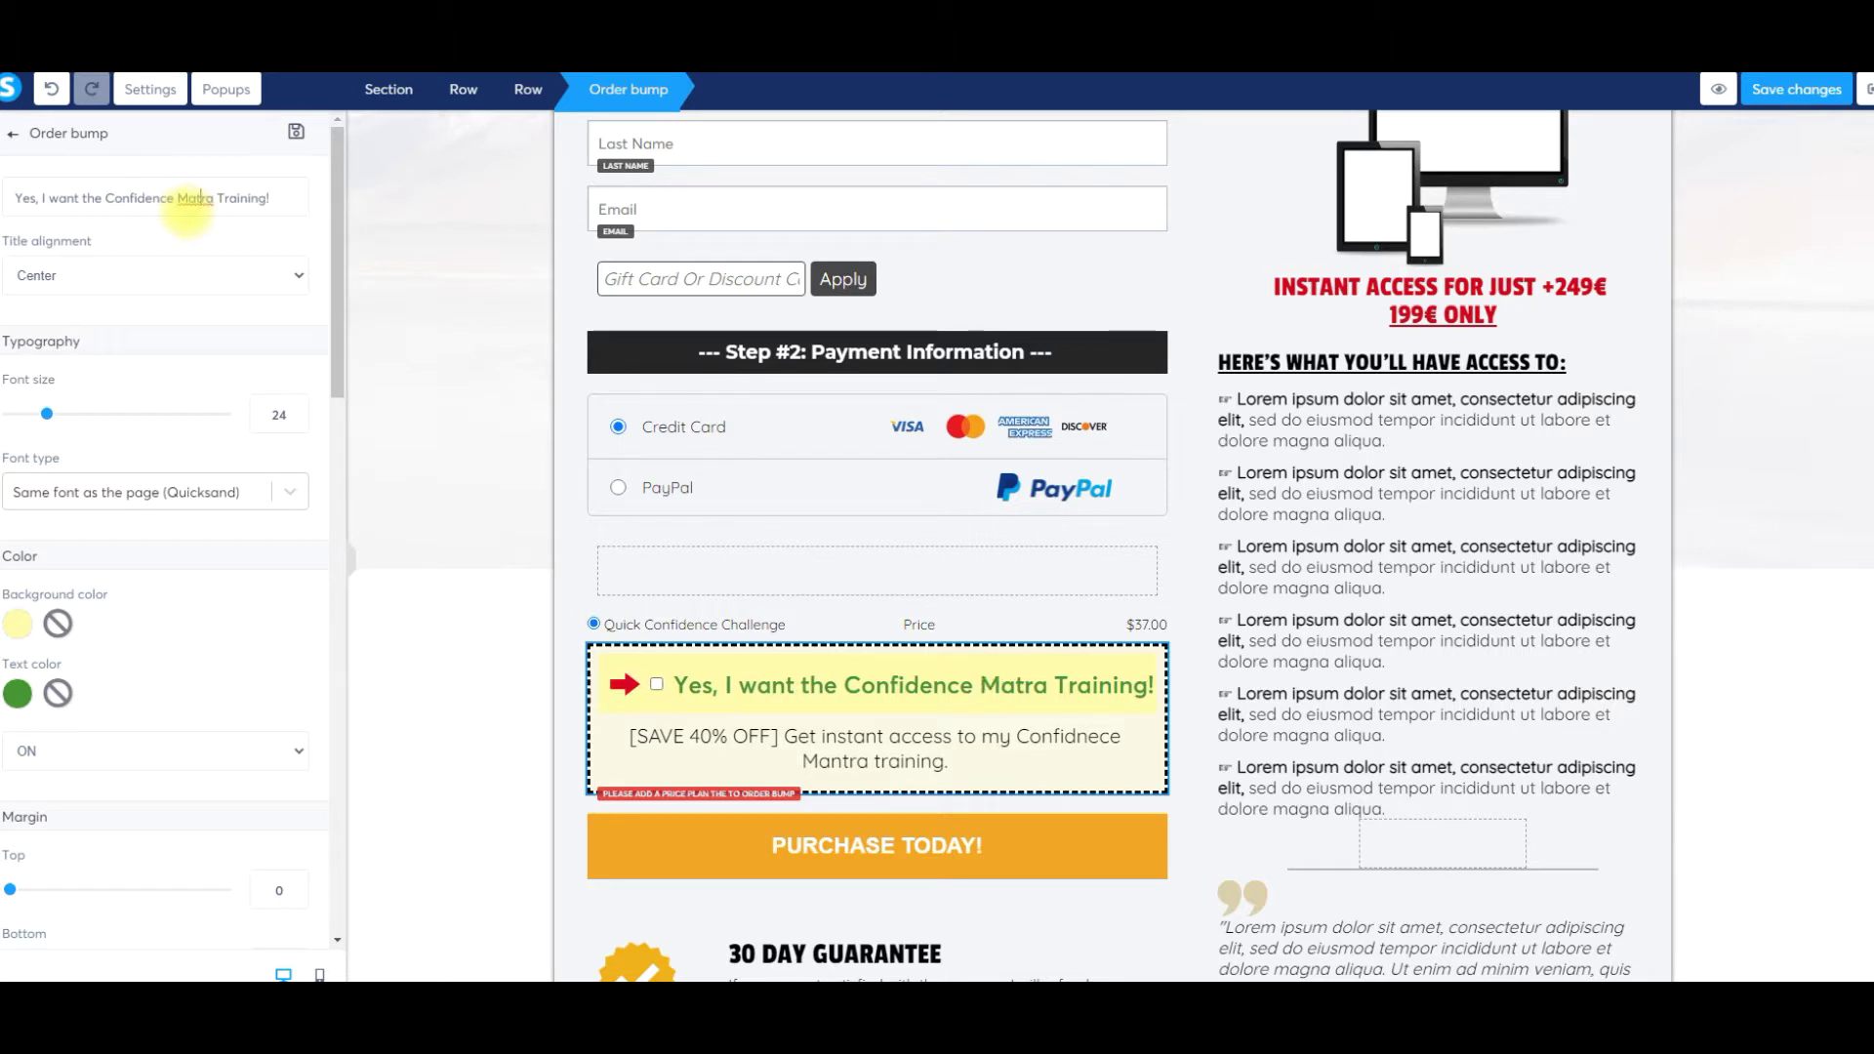
pyautogui.write('n')
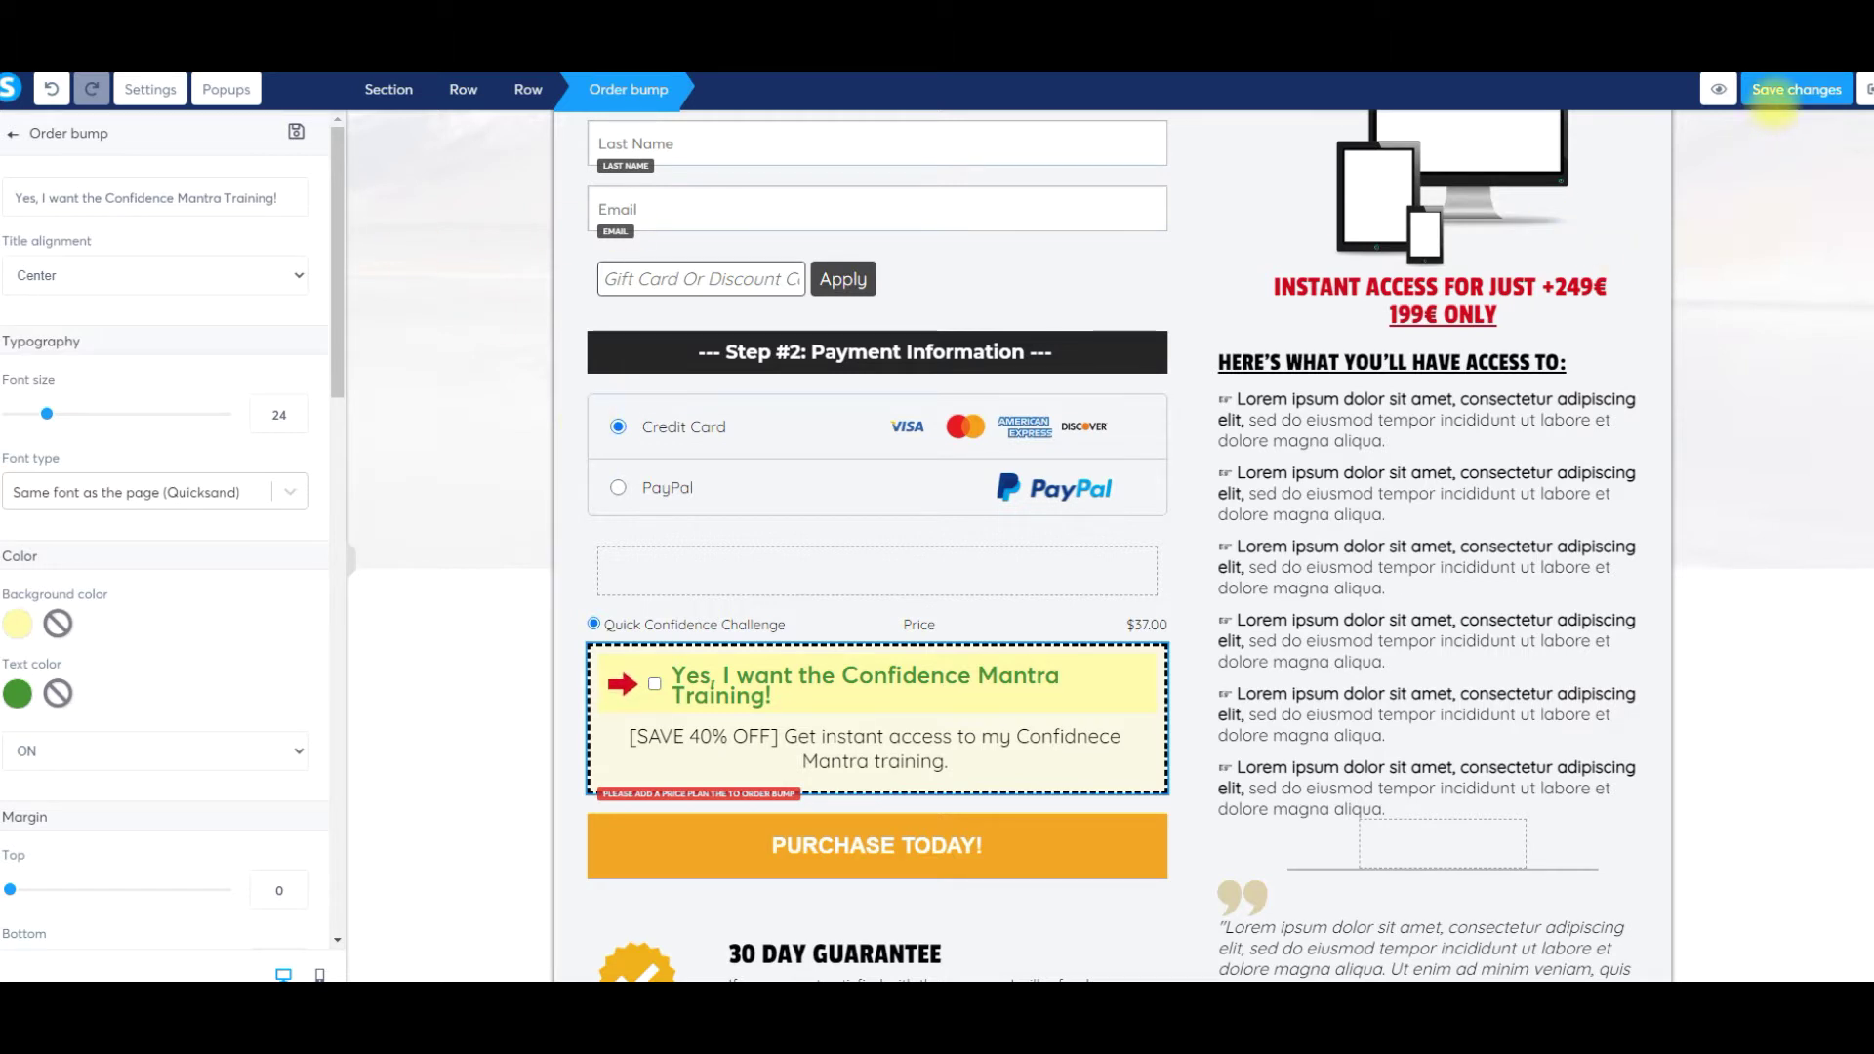
pyautogui.click(1776, 94)
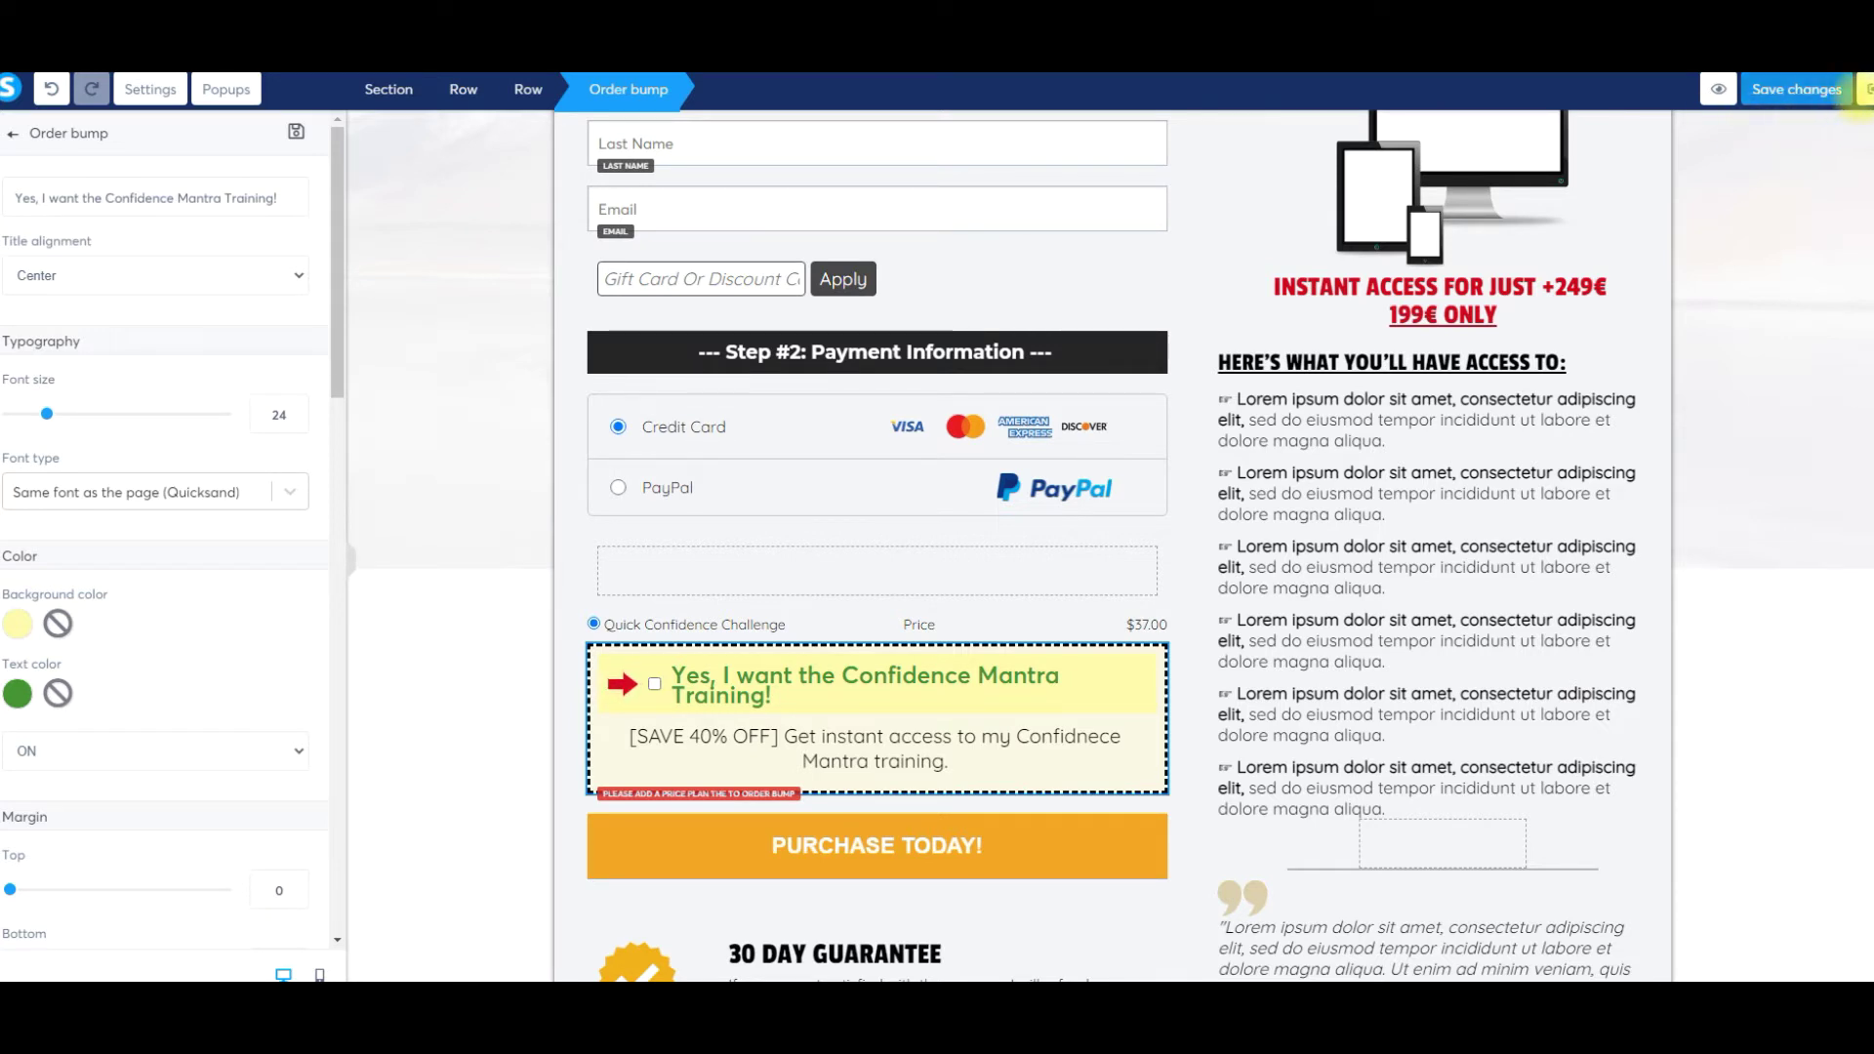
pyautogui.click(1864, 90)
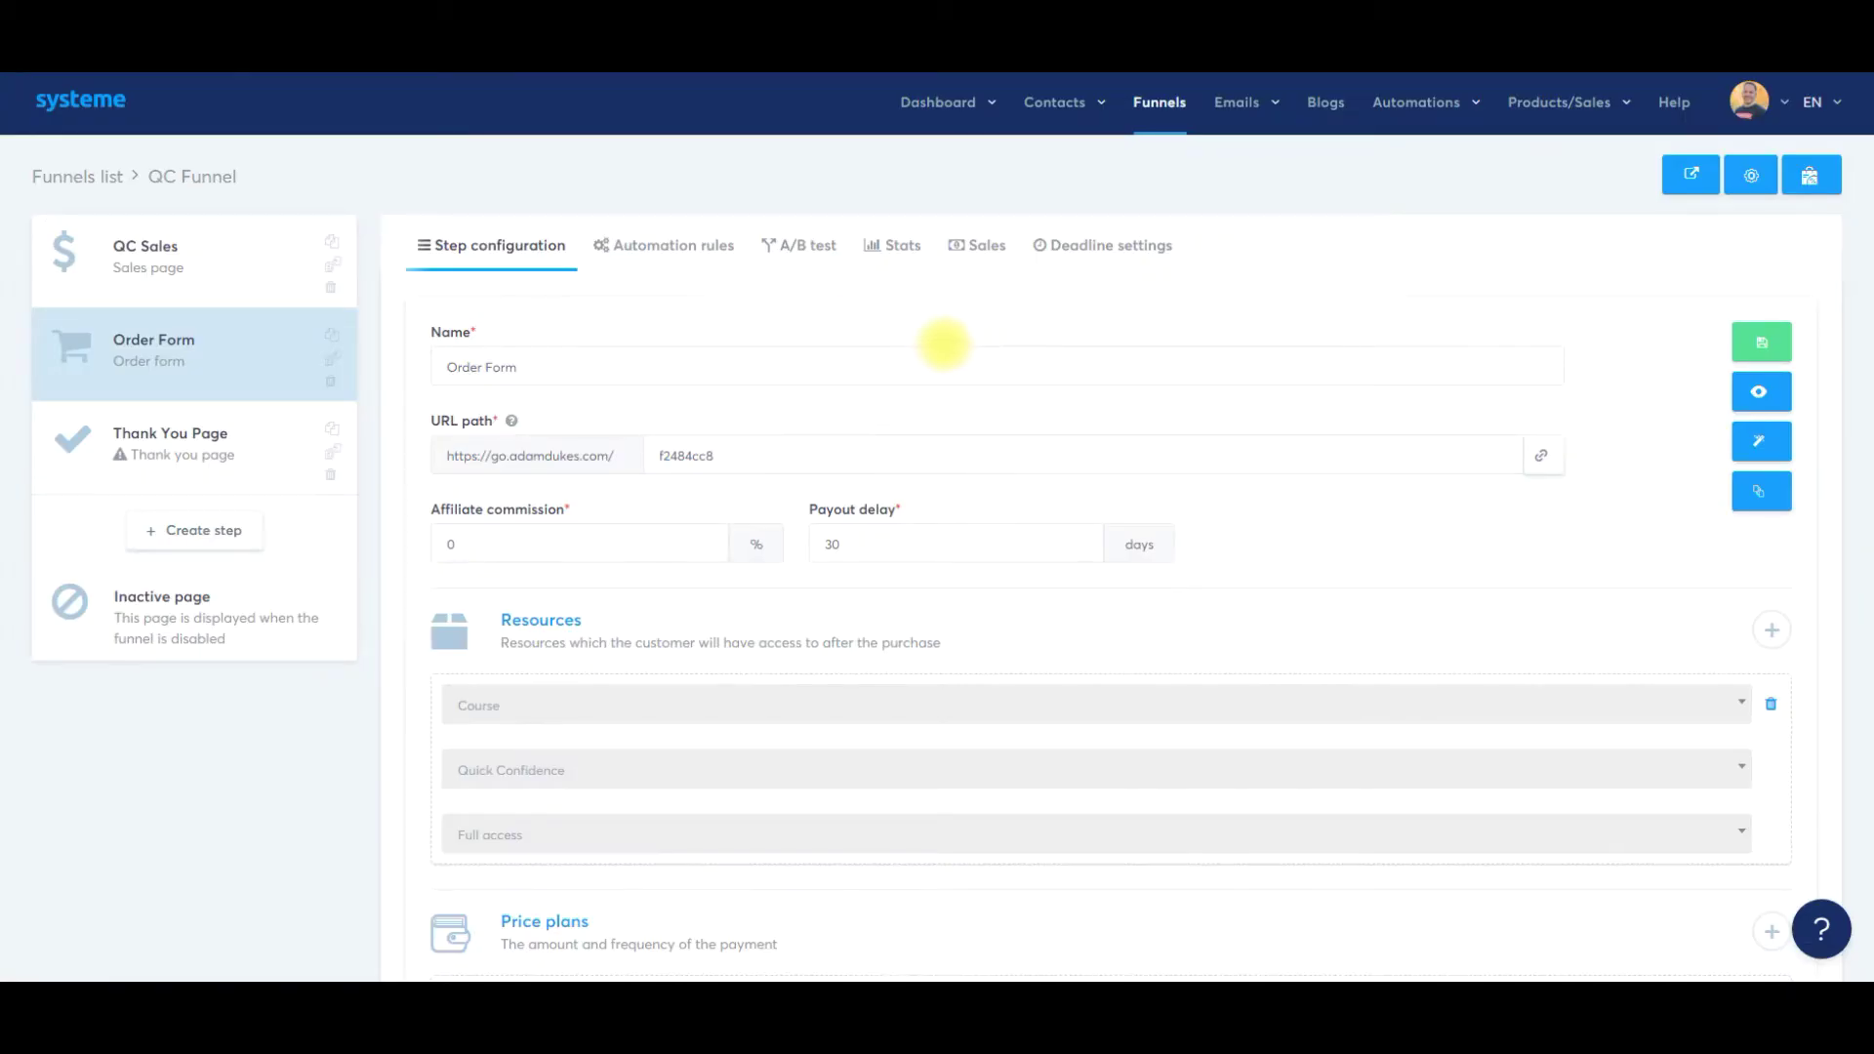
# - Add an order bump offer to the Order Form step and start adding a resource to it
pyautogui.scroll(-1, 929, 345)
pyautogui.scroll(-4, 930, 346)
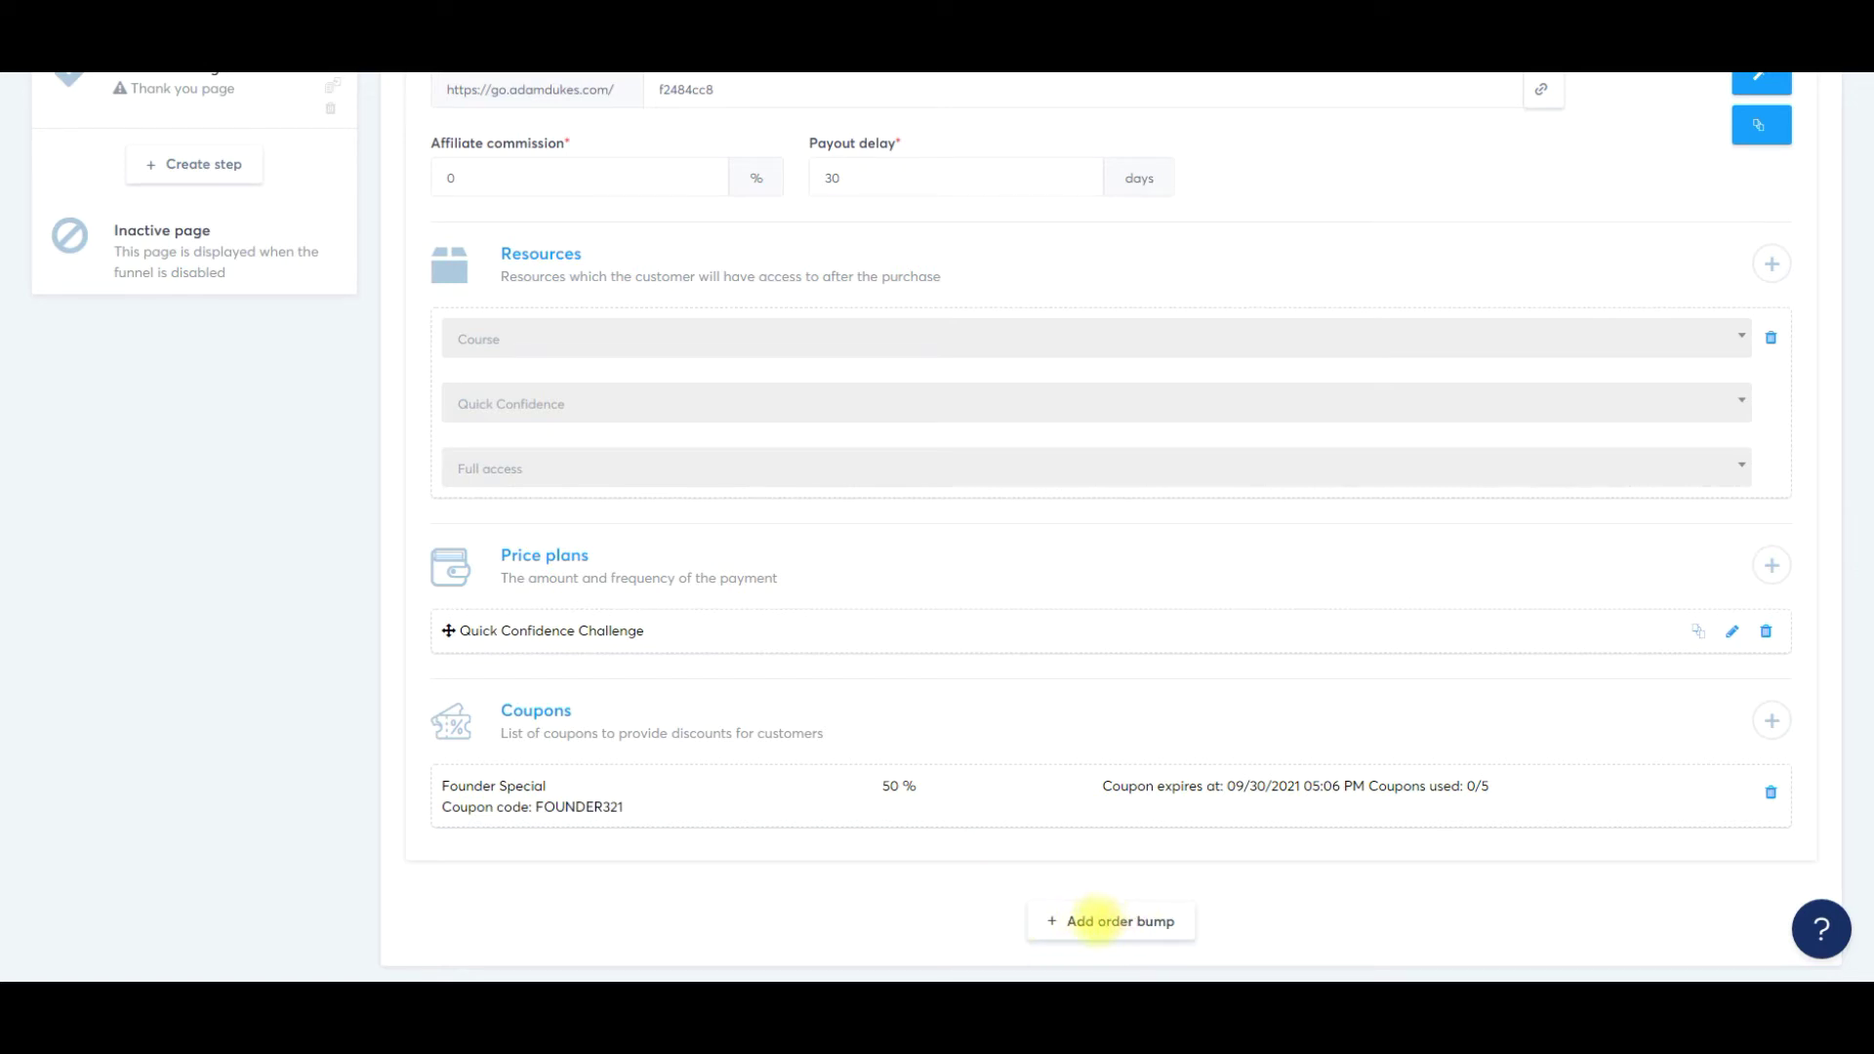
pyautogui.click(1092, 922)
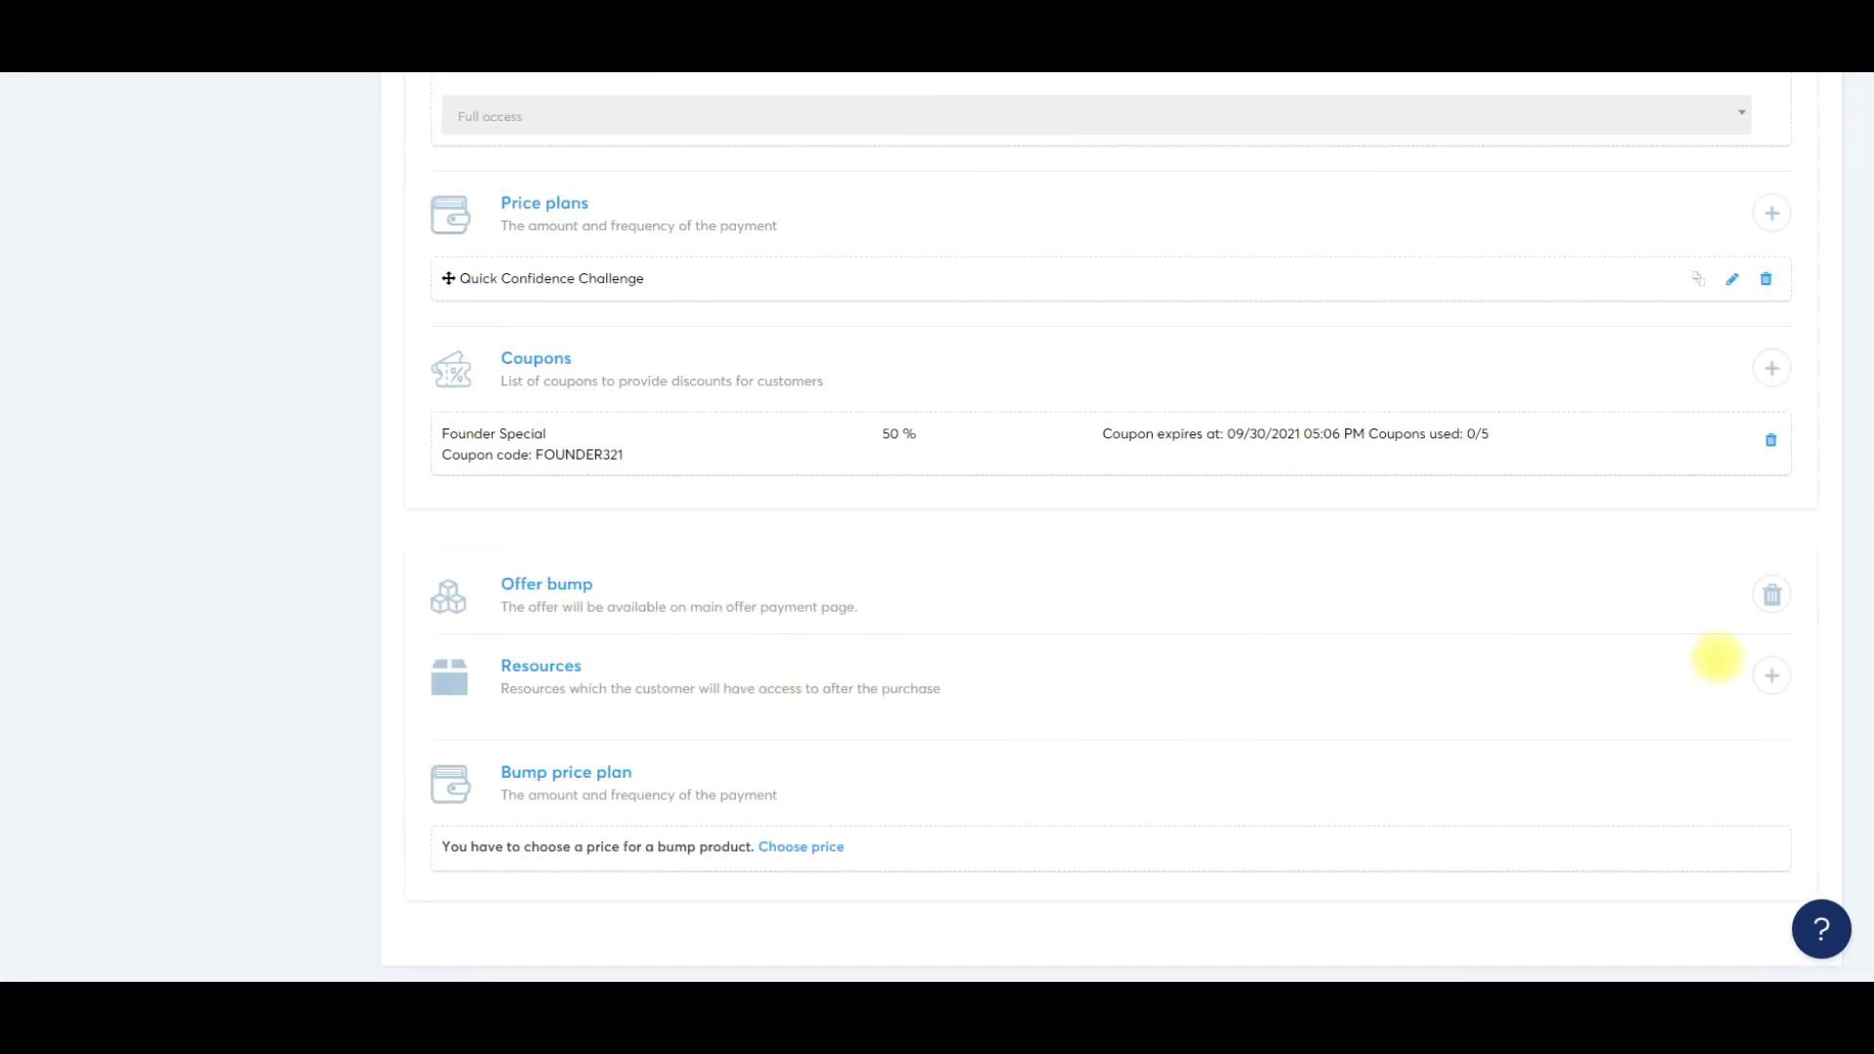
pyautogui.click(1771, 676)
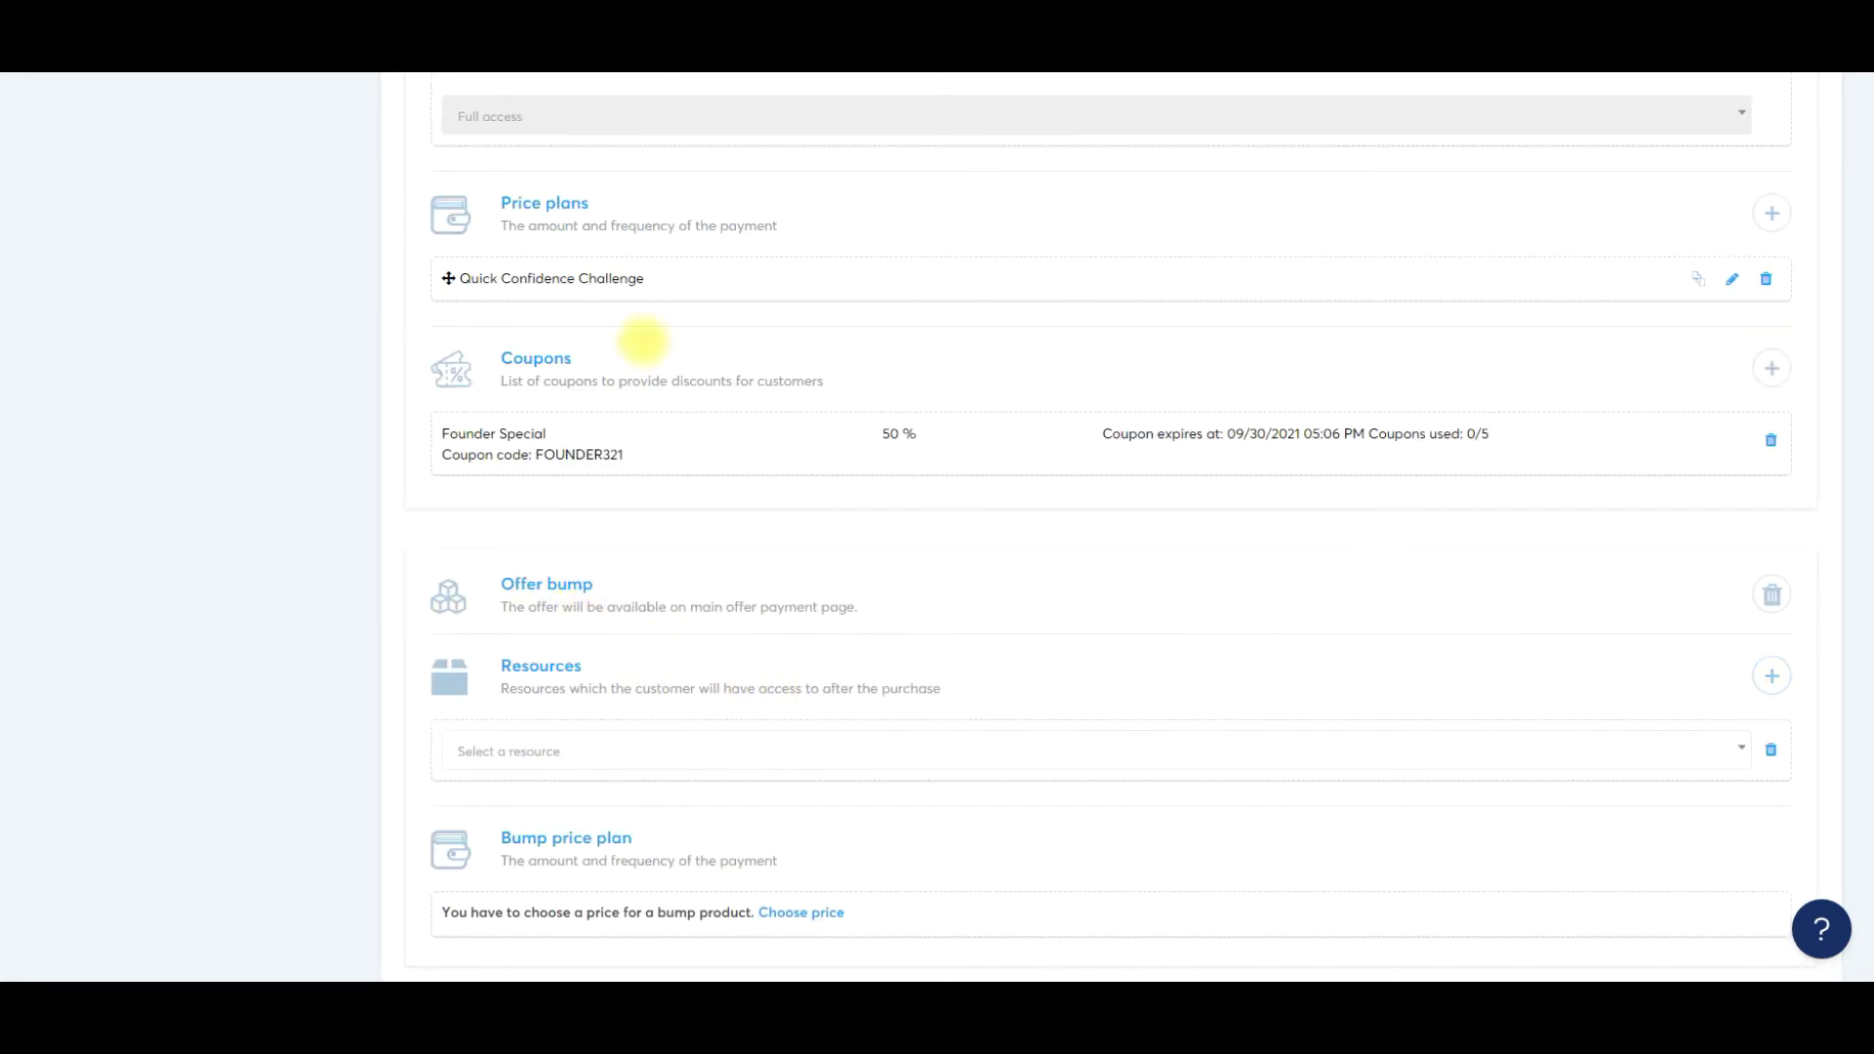
# - Set the bump resource to the Confidence Morning Mantra course with Full access
pyautogui.scroll(4, 640, 335)
pyautogui.scroll(-5, 661, 465)
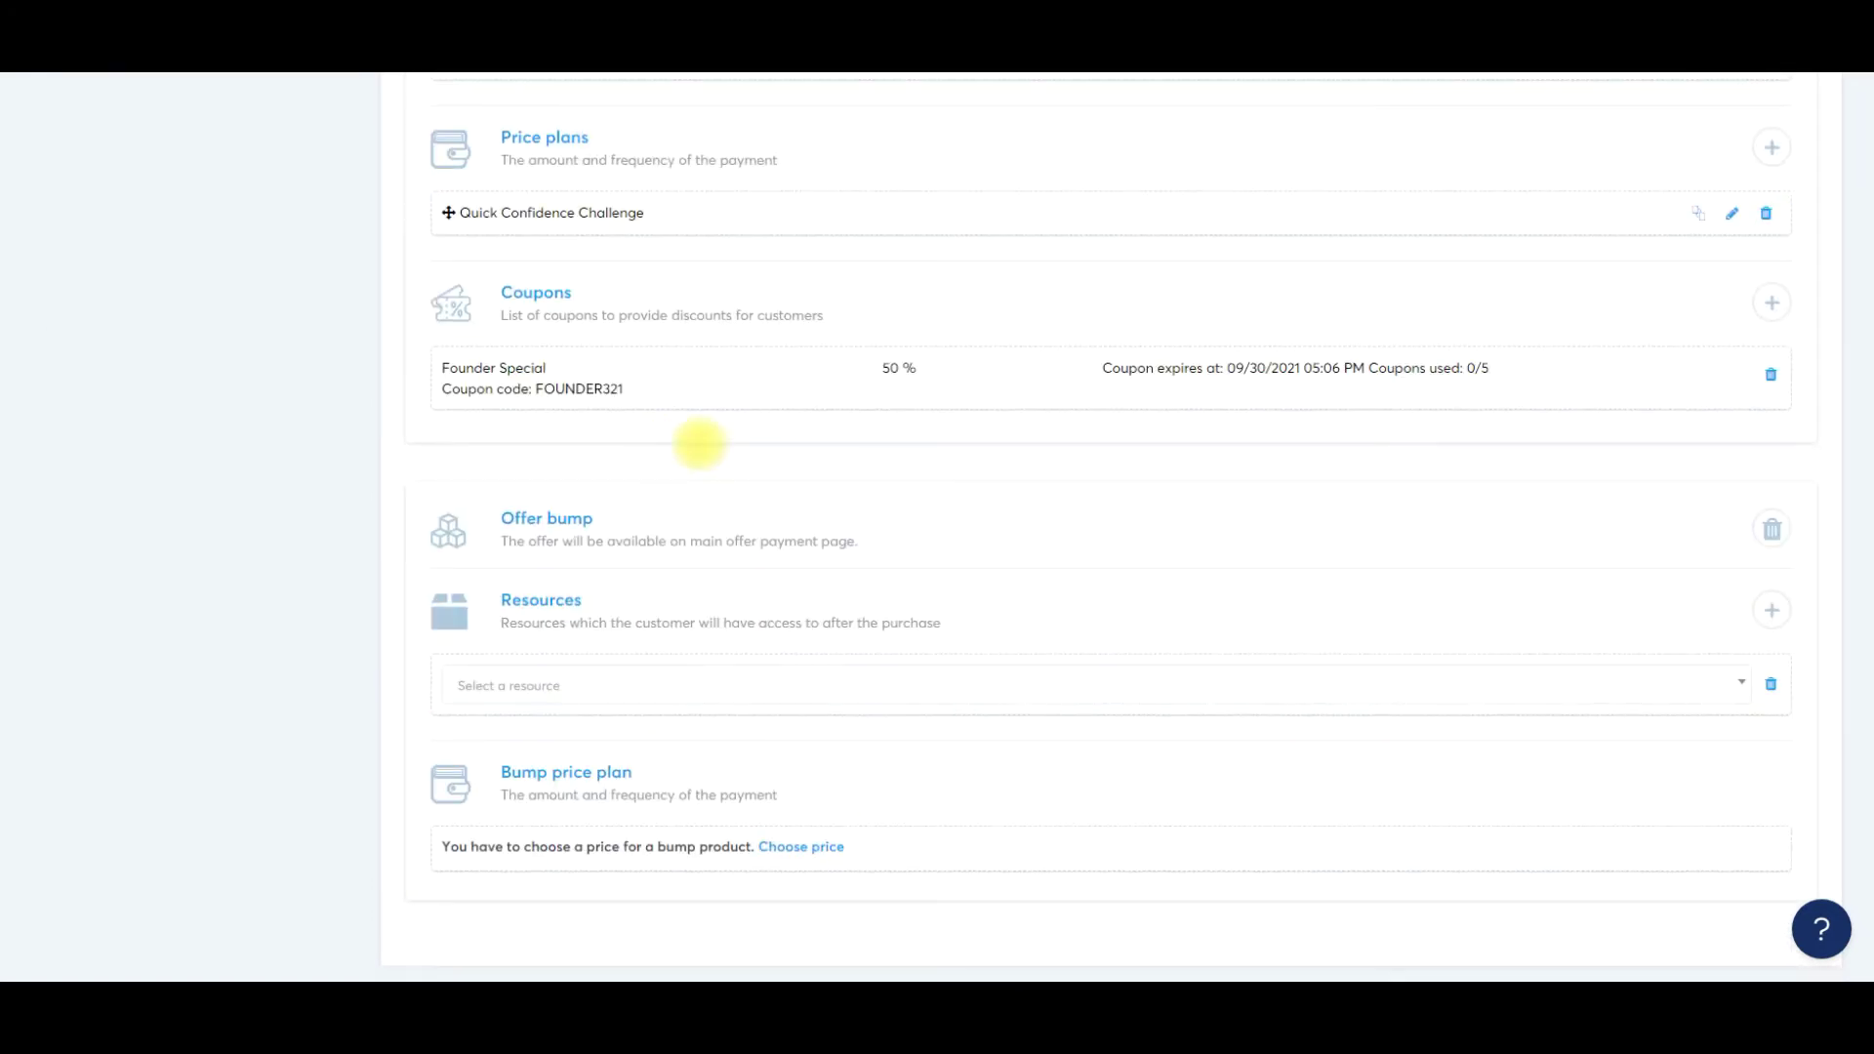
pyautogui.click(573, 685)
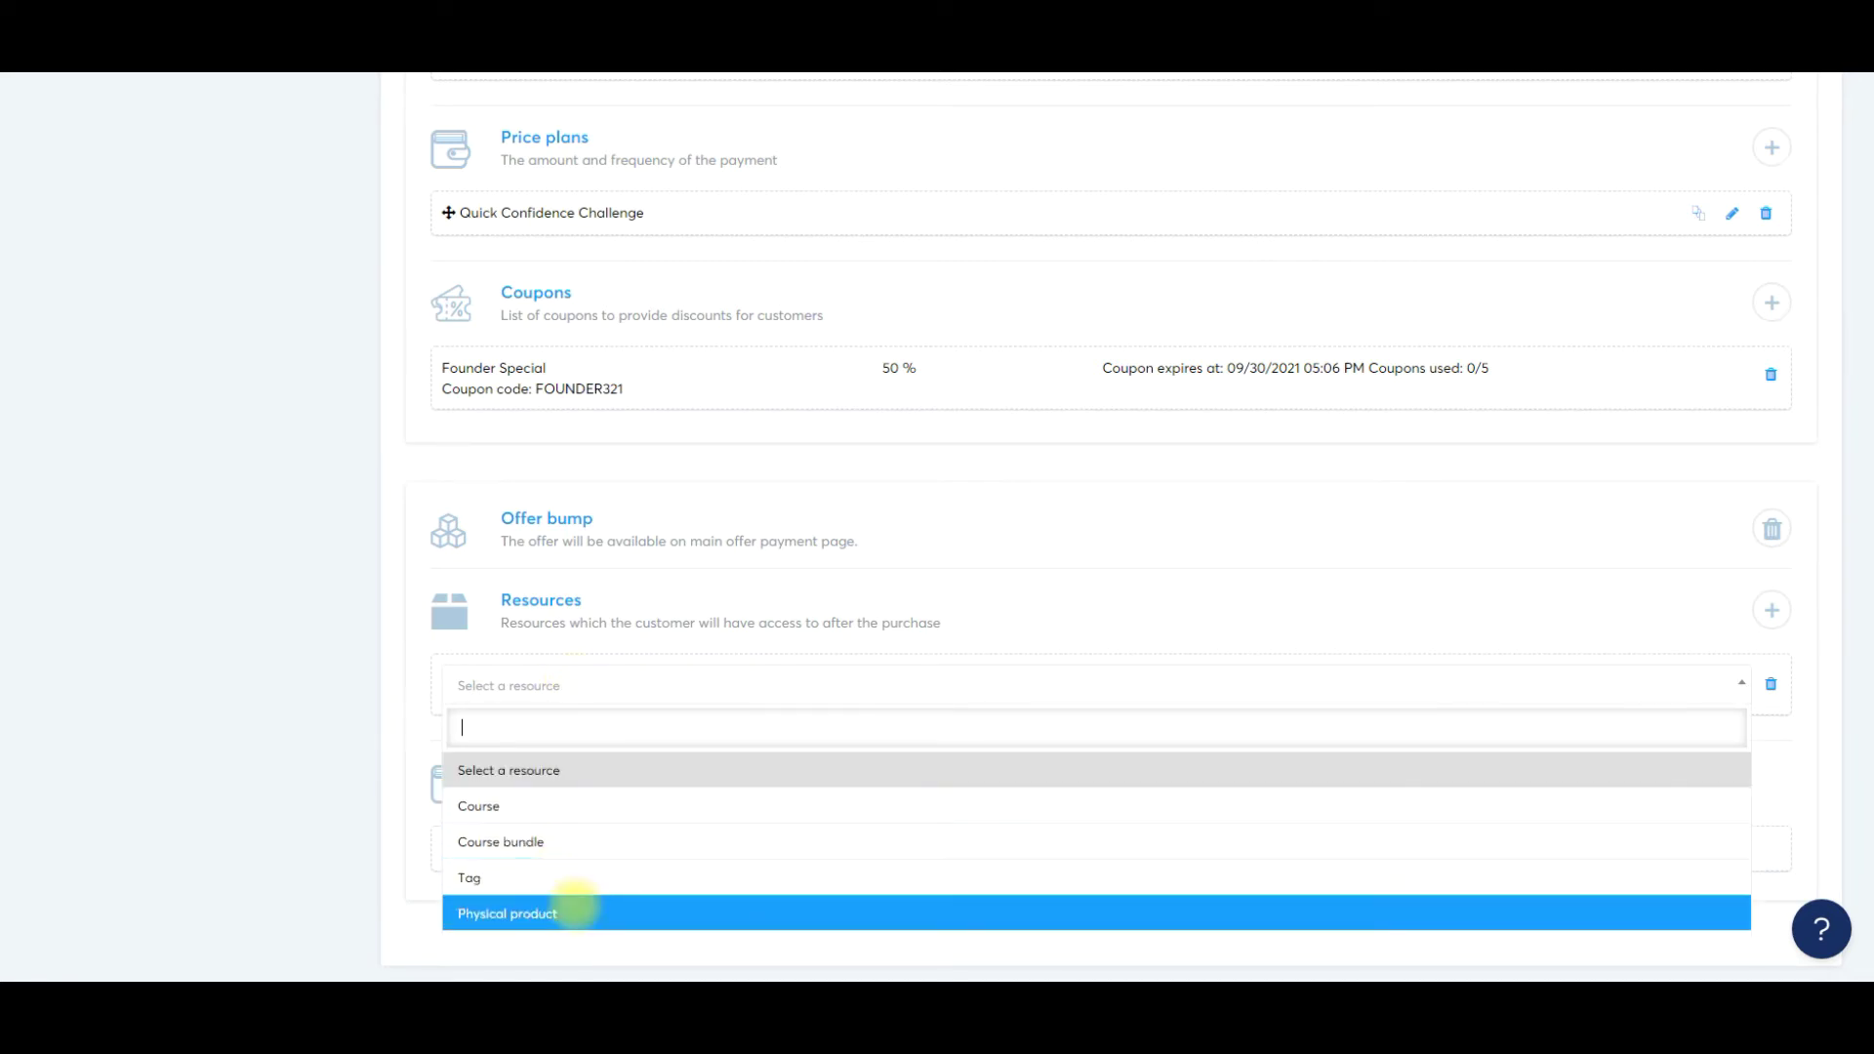
pyautogui.click(563, 815)
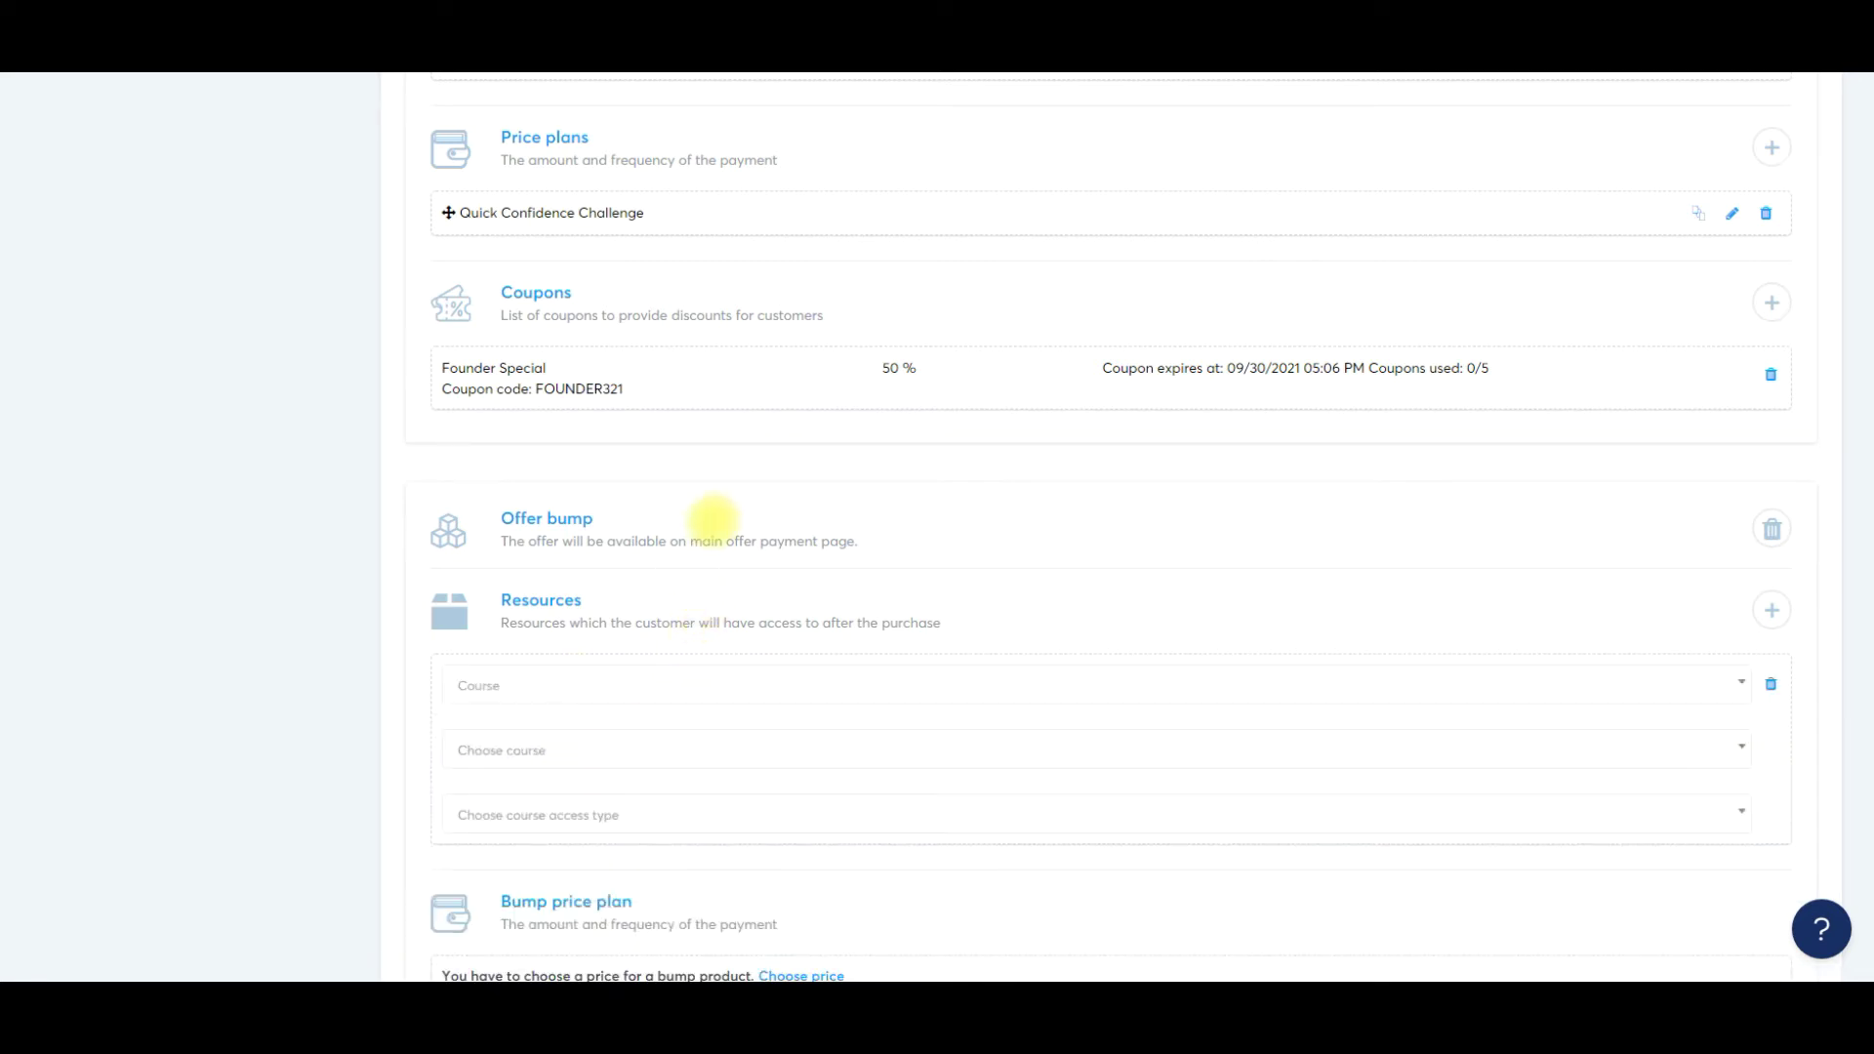
pyautogui.scroll(-1, 664, 546)
pyautogui.click(594, 650)
pyautogui.scroll(-3, 593, 765)
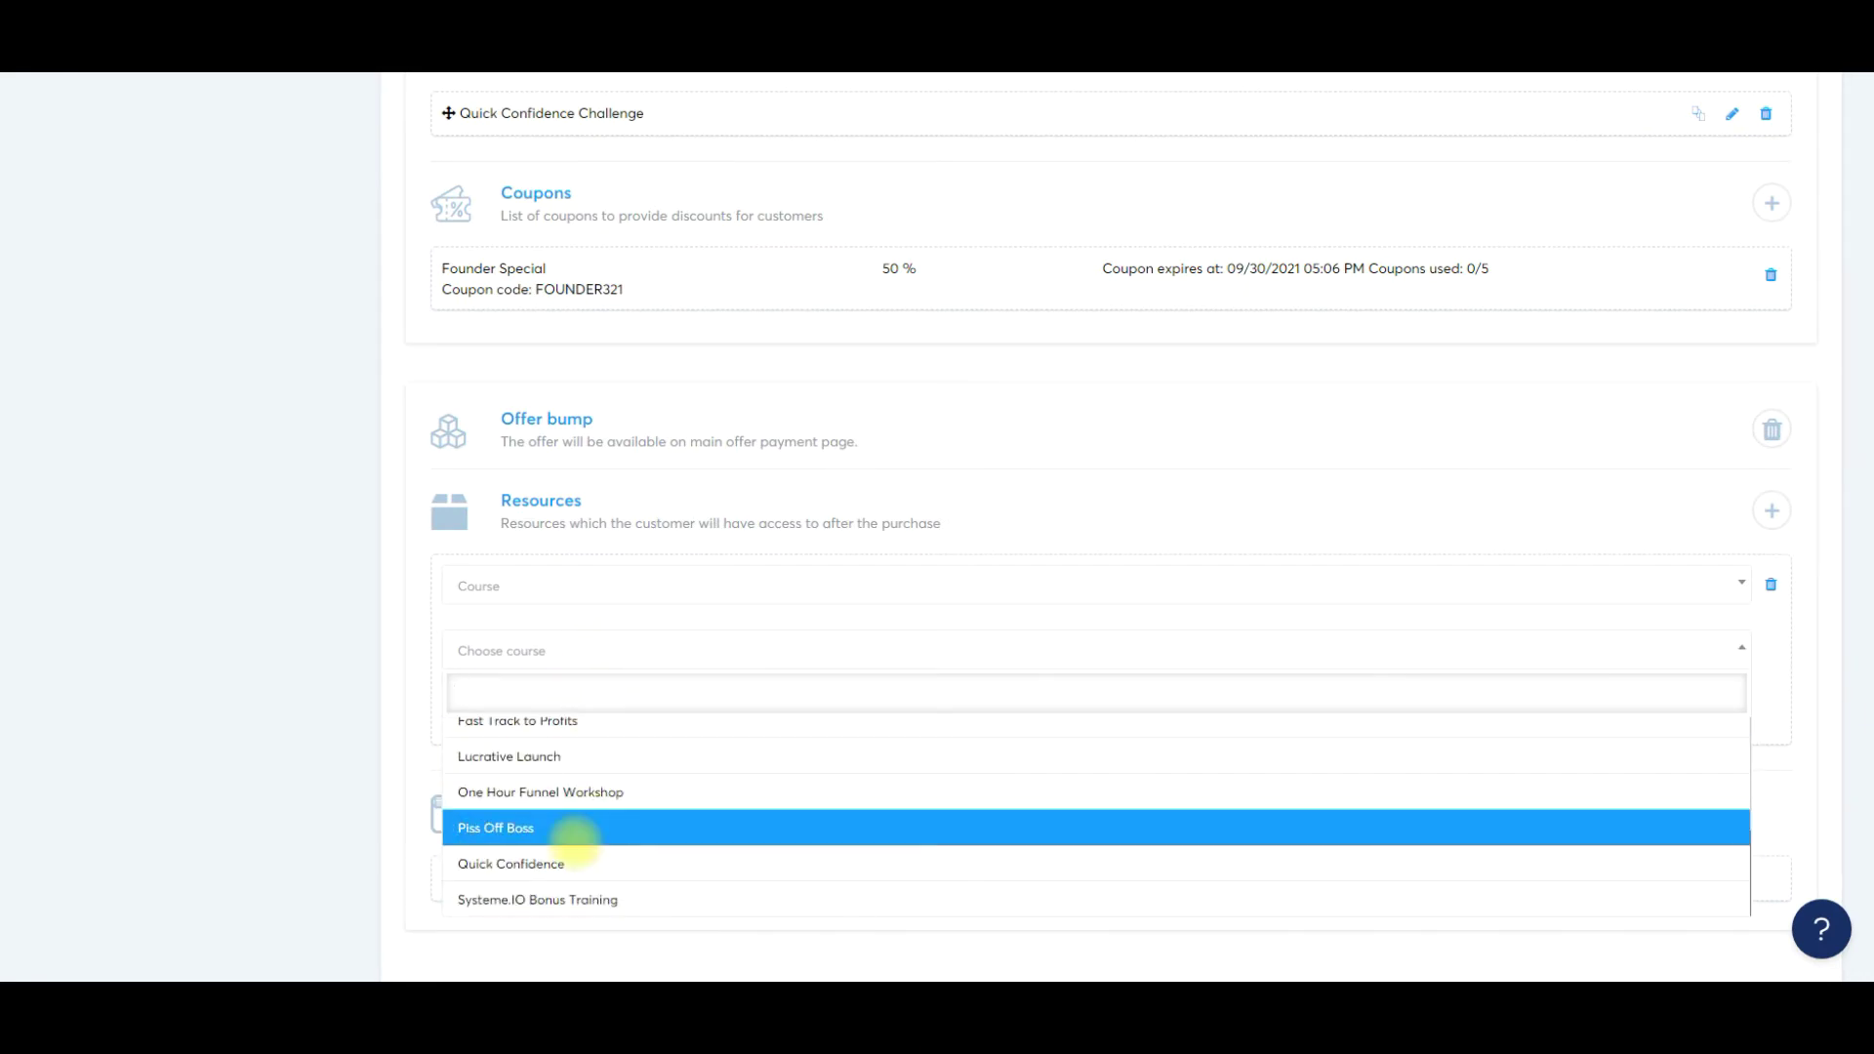
pyautogui.scroll(3, 571, 825)
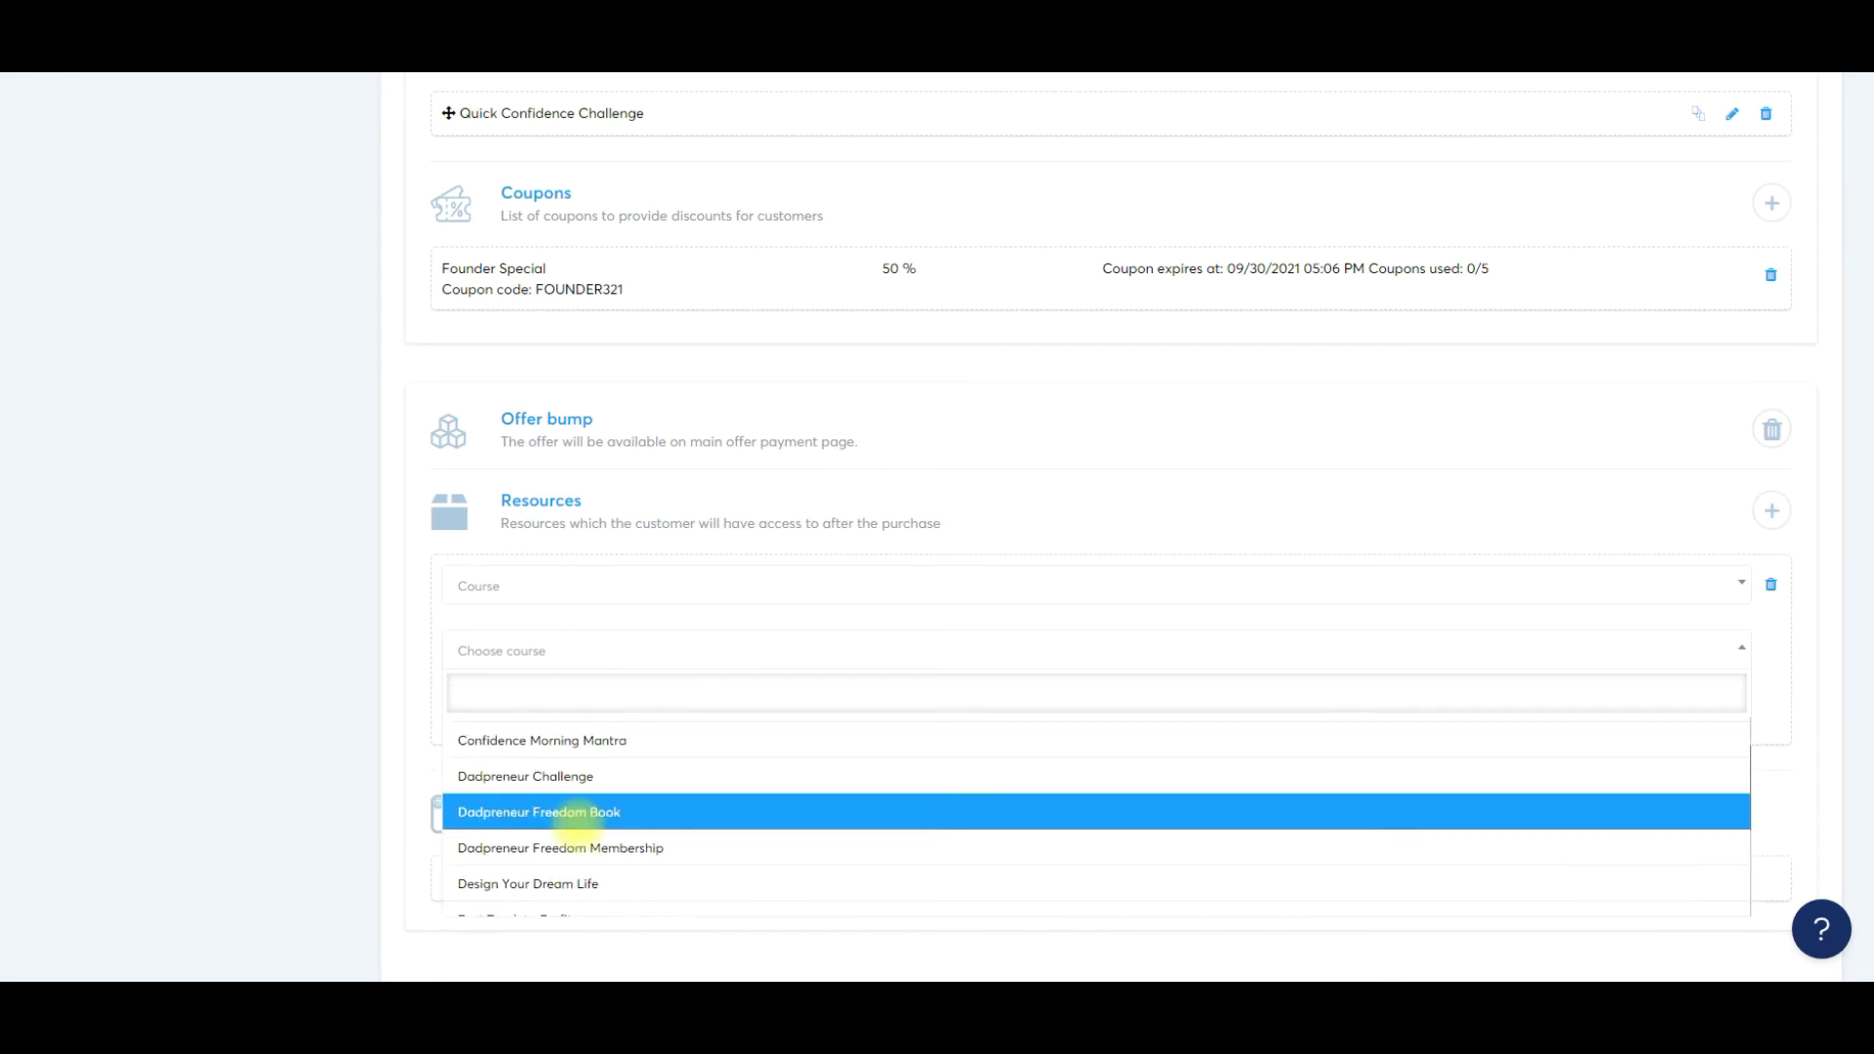
pyautogui.click(484, 739)
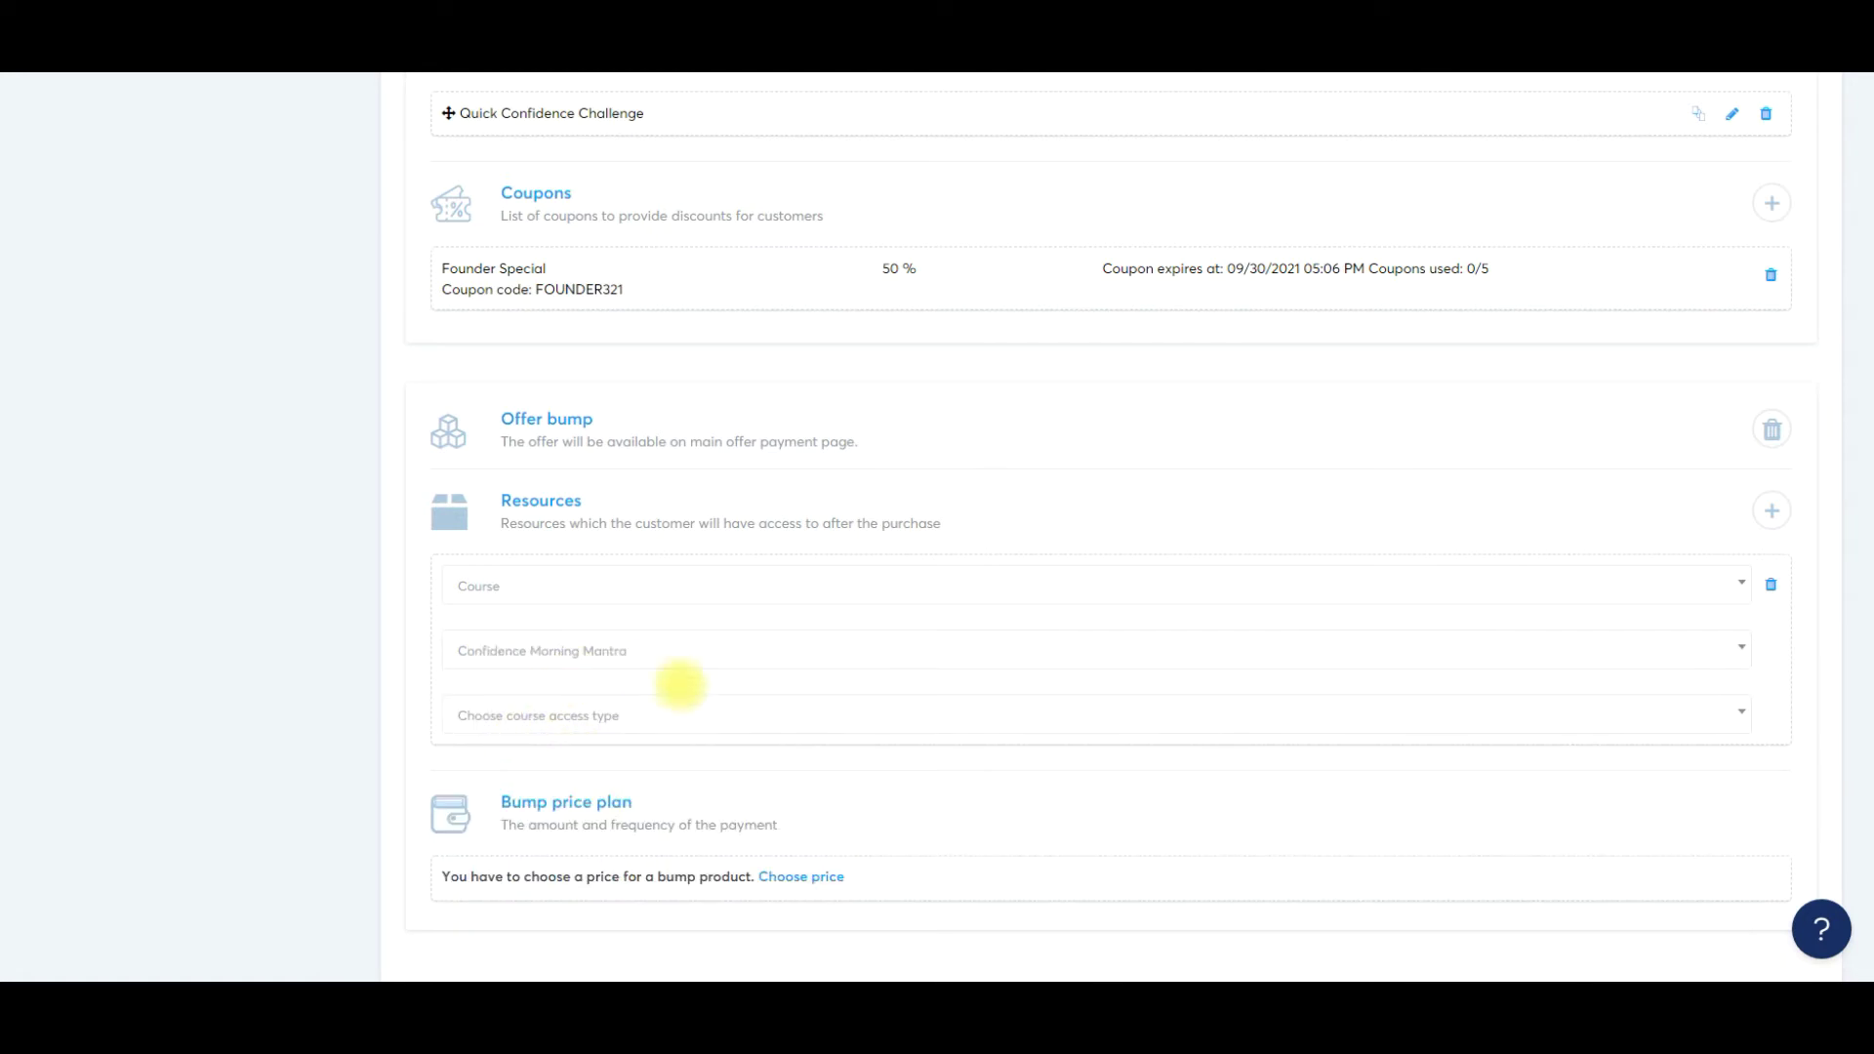
pyautogui.click(613, 718)
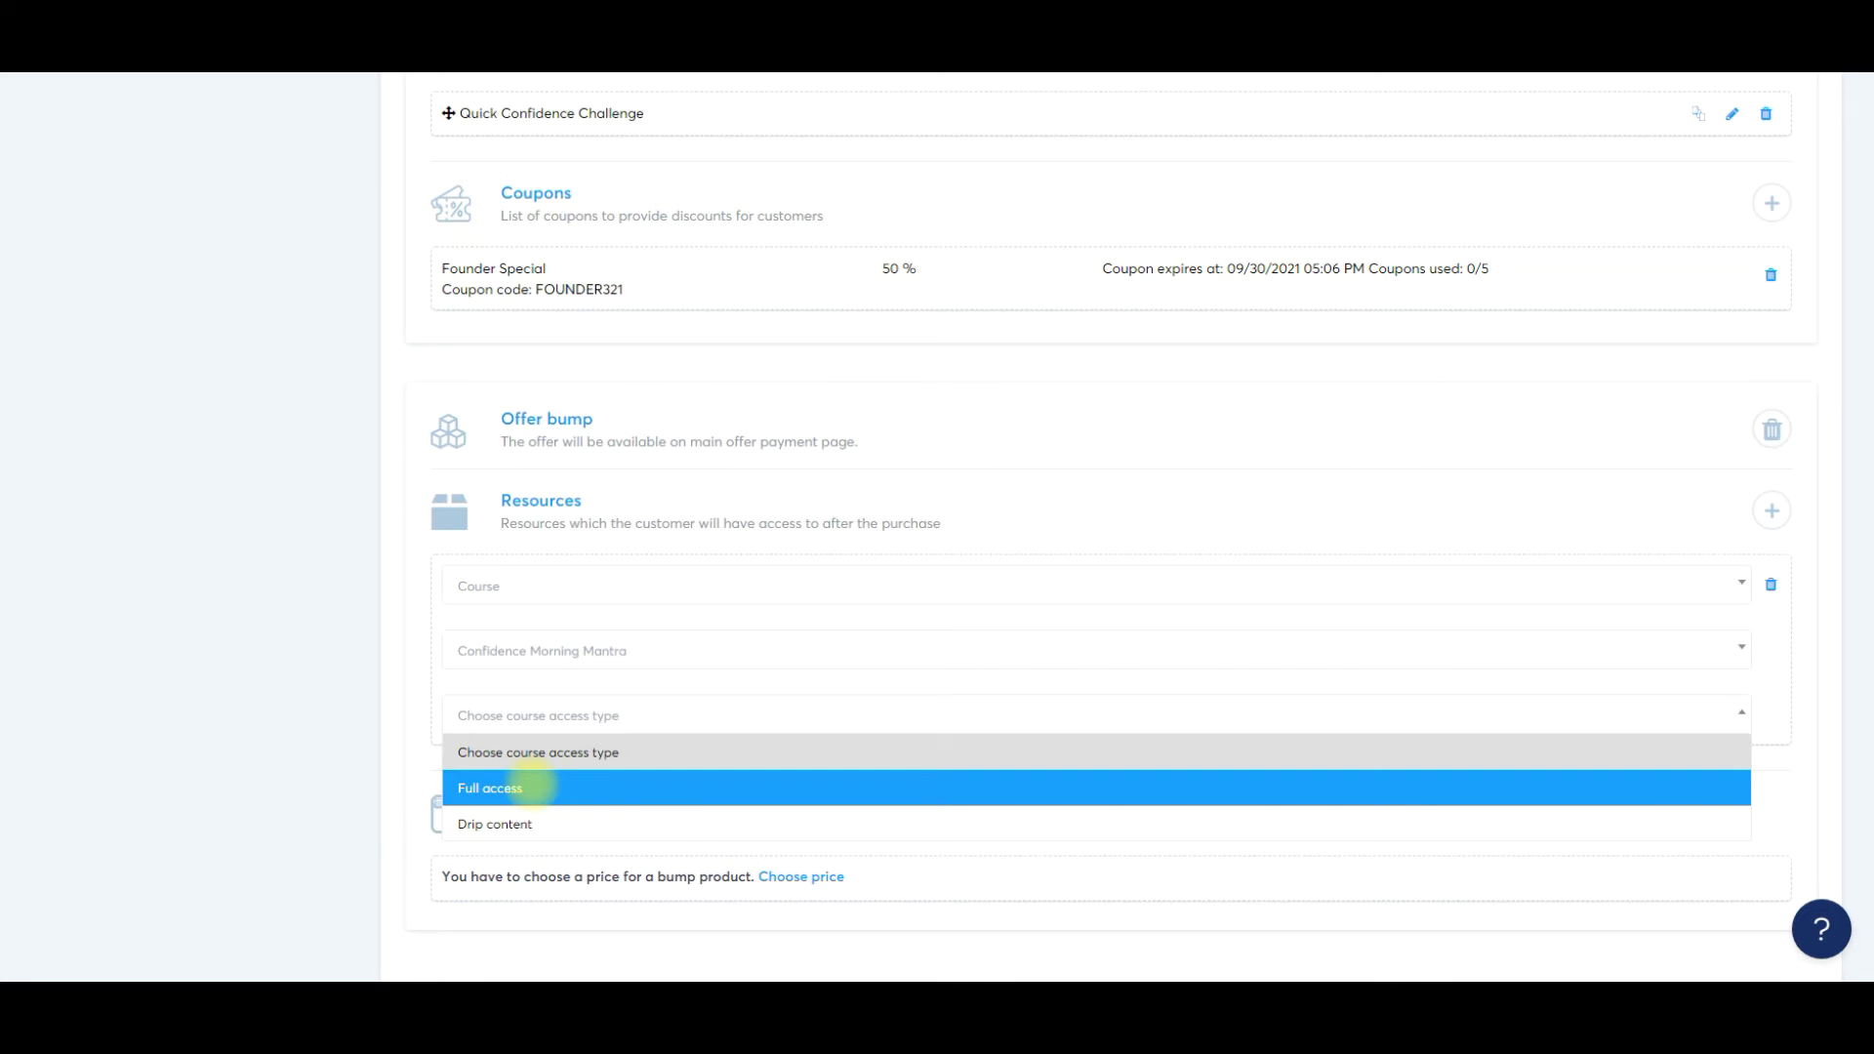
pyautogui.click(532, 785)
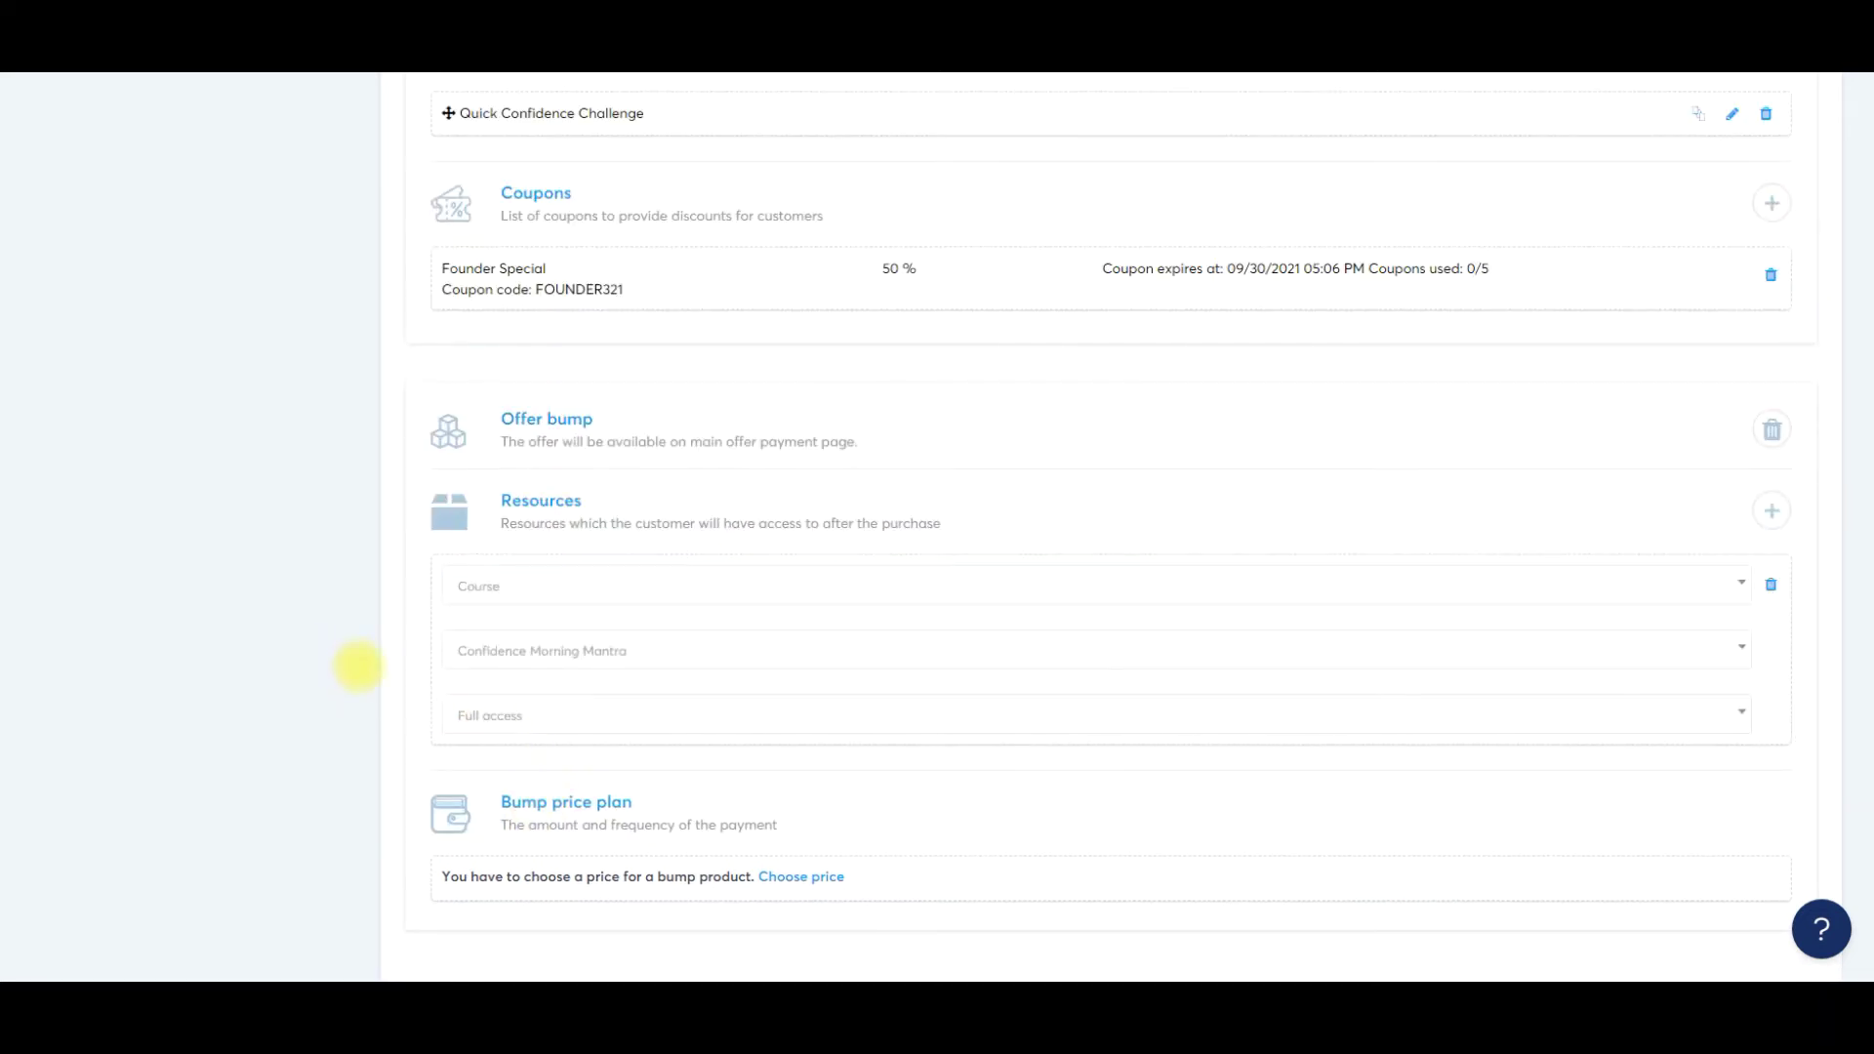
# - Bring up the price plan chooser for the bump product and expand the plan types
pyautogui.scroll(-1, 358, 667)
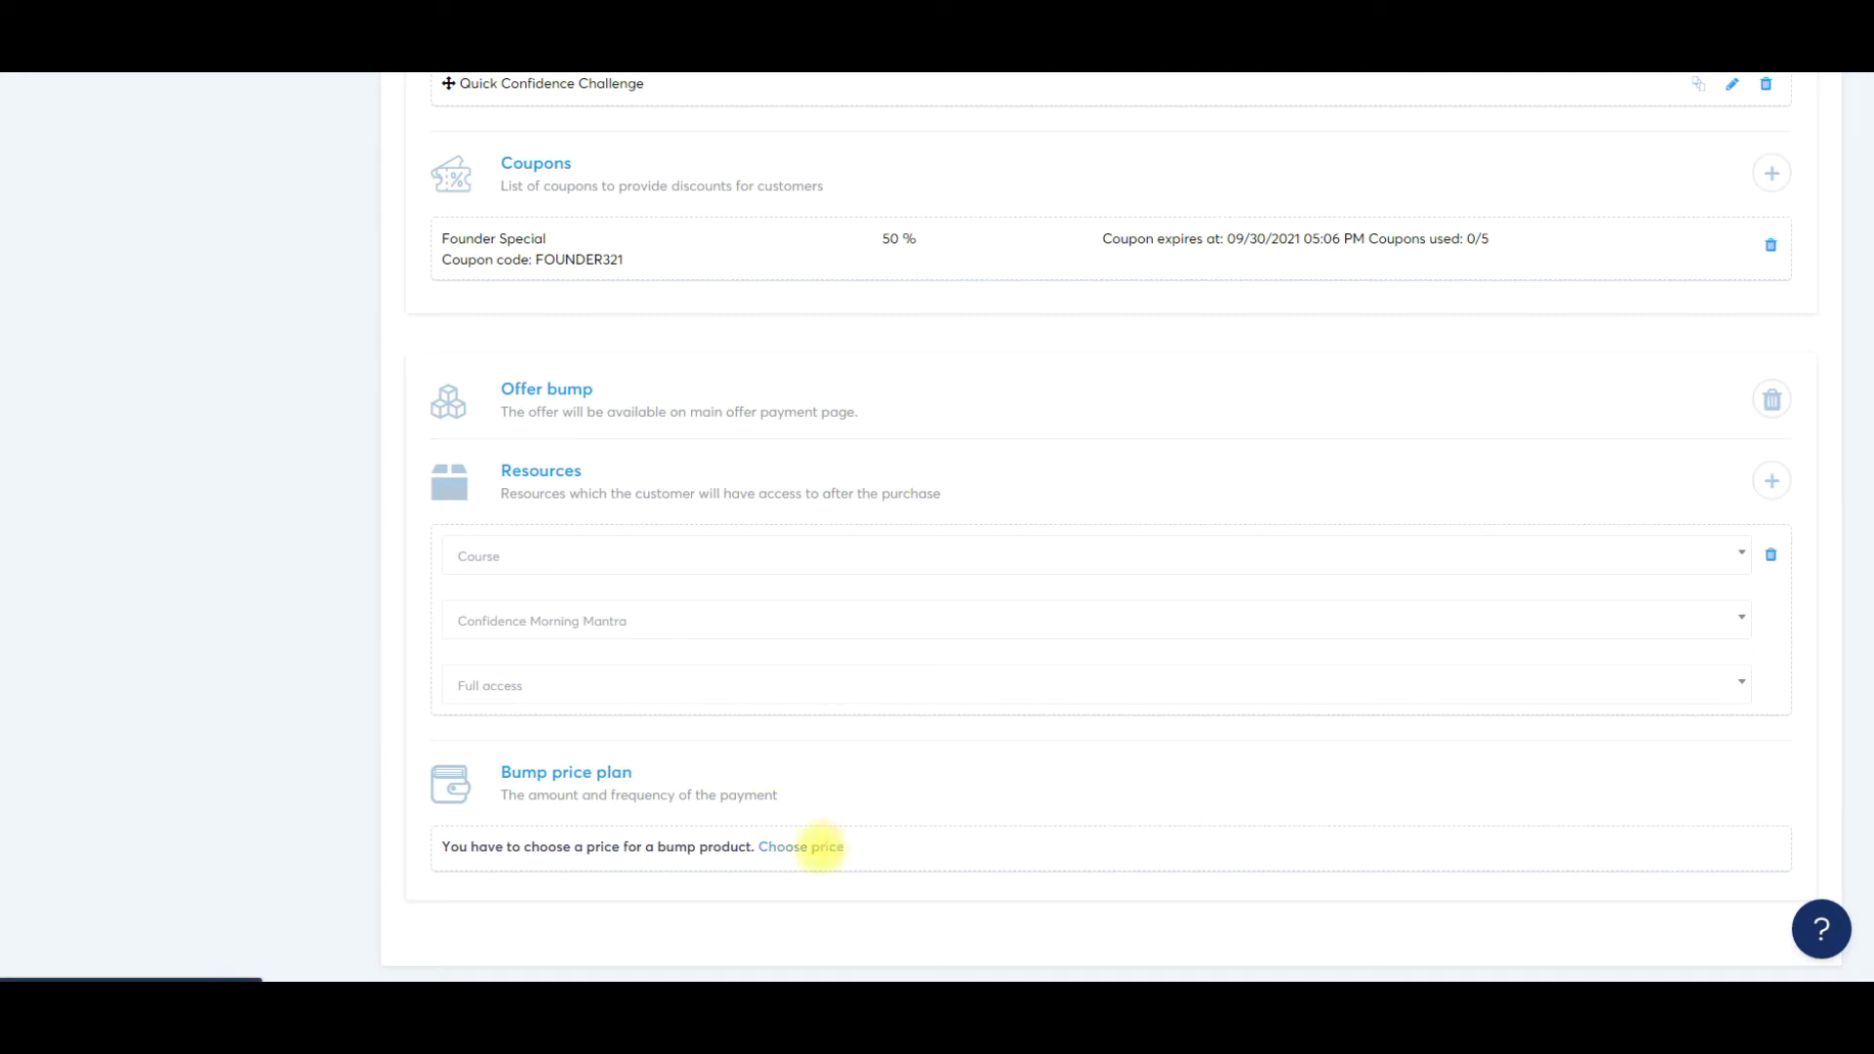
pyautogui.click(820, 846)
pyautogui.click(742, 367)
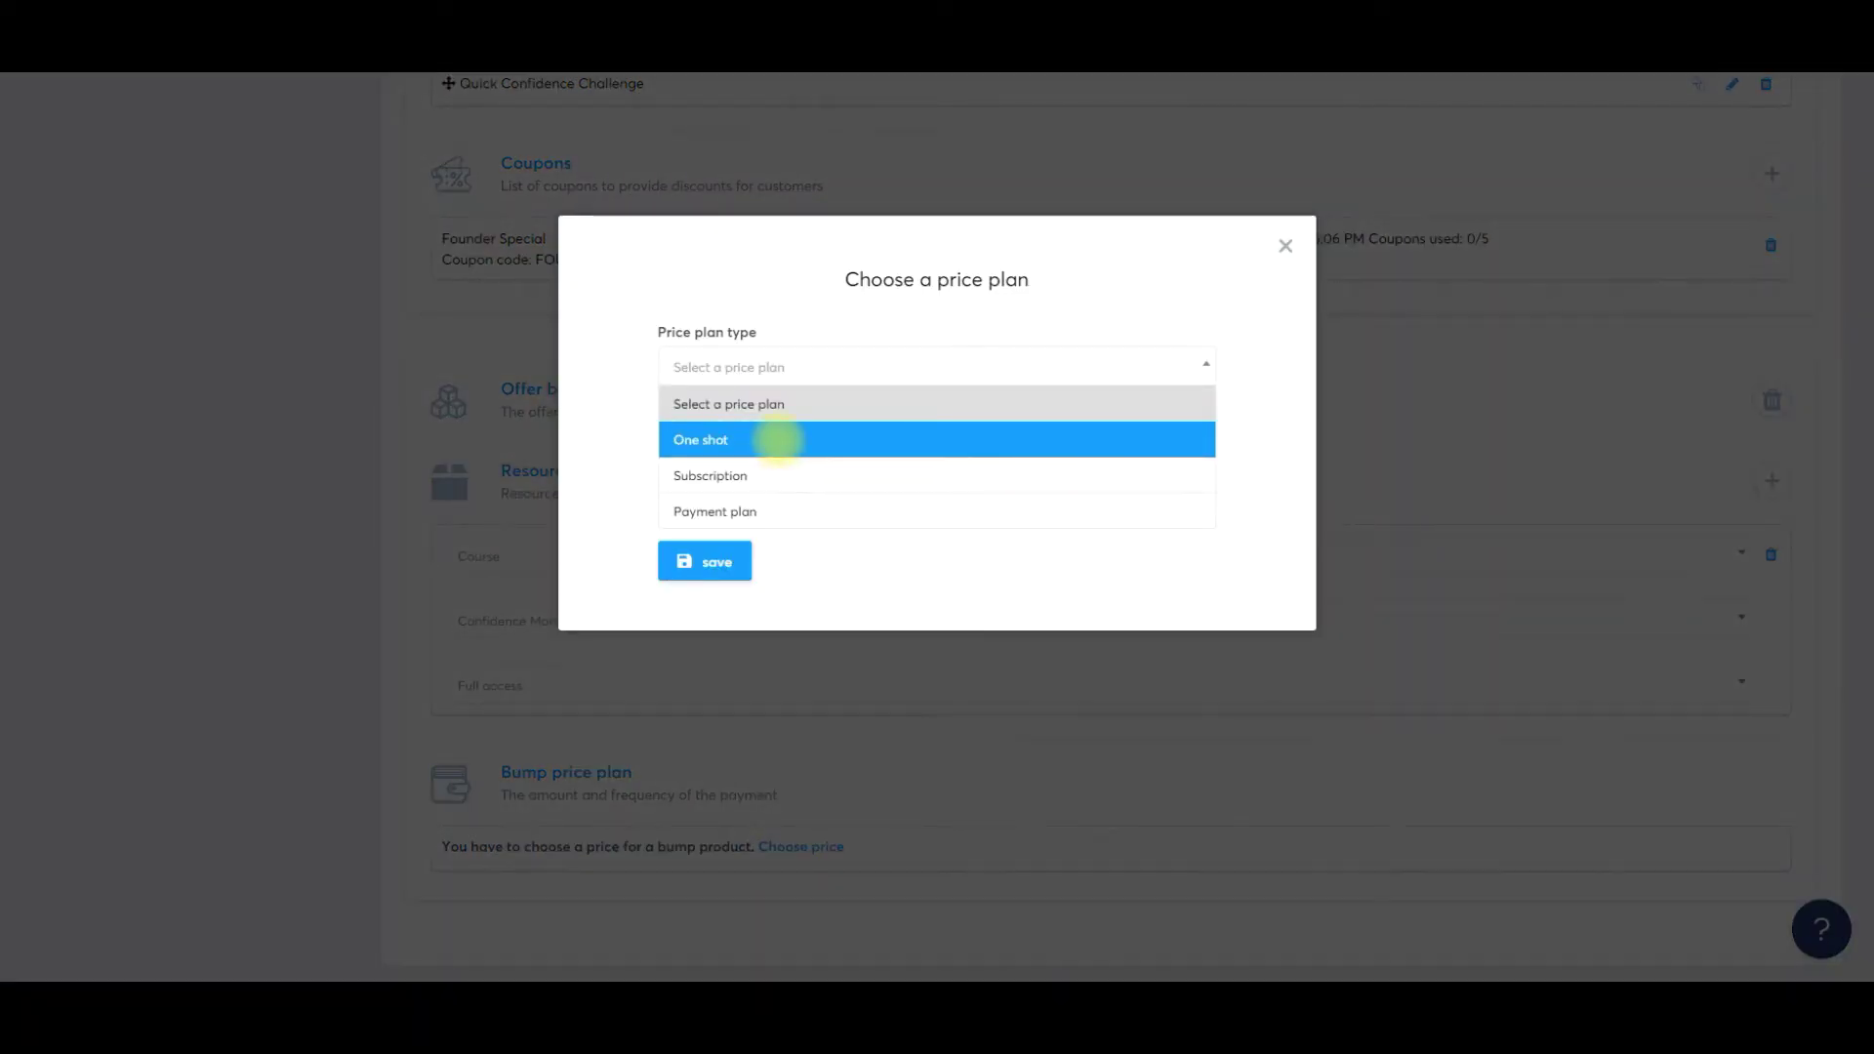
# - Set the price plan type to One shot and start creating a new price plan
pyautogui.click(776, 440)
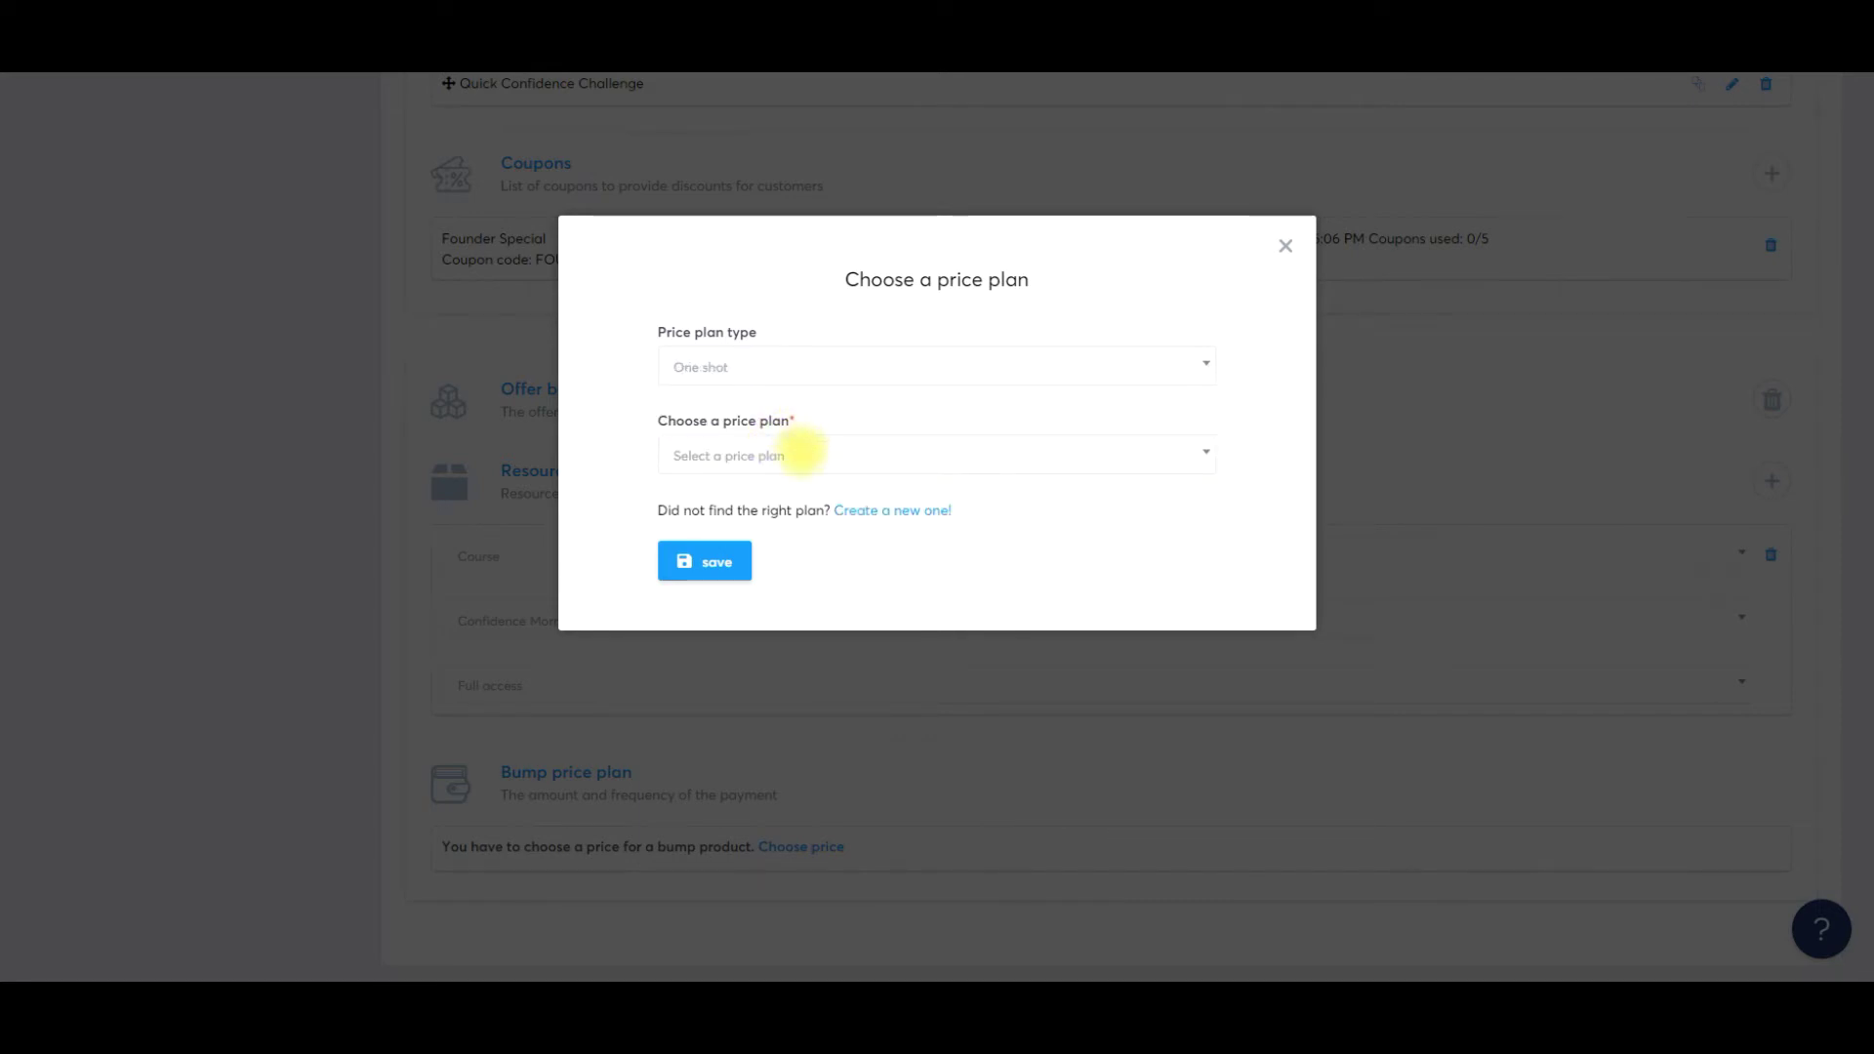
pyautogui.click(792, 452)
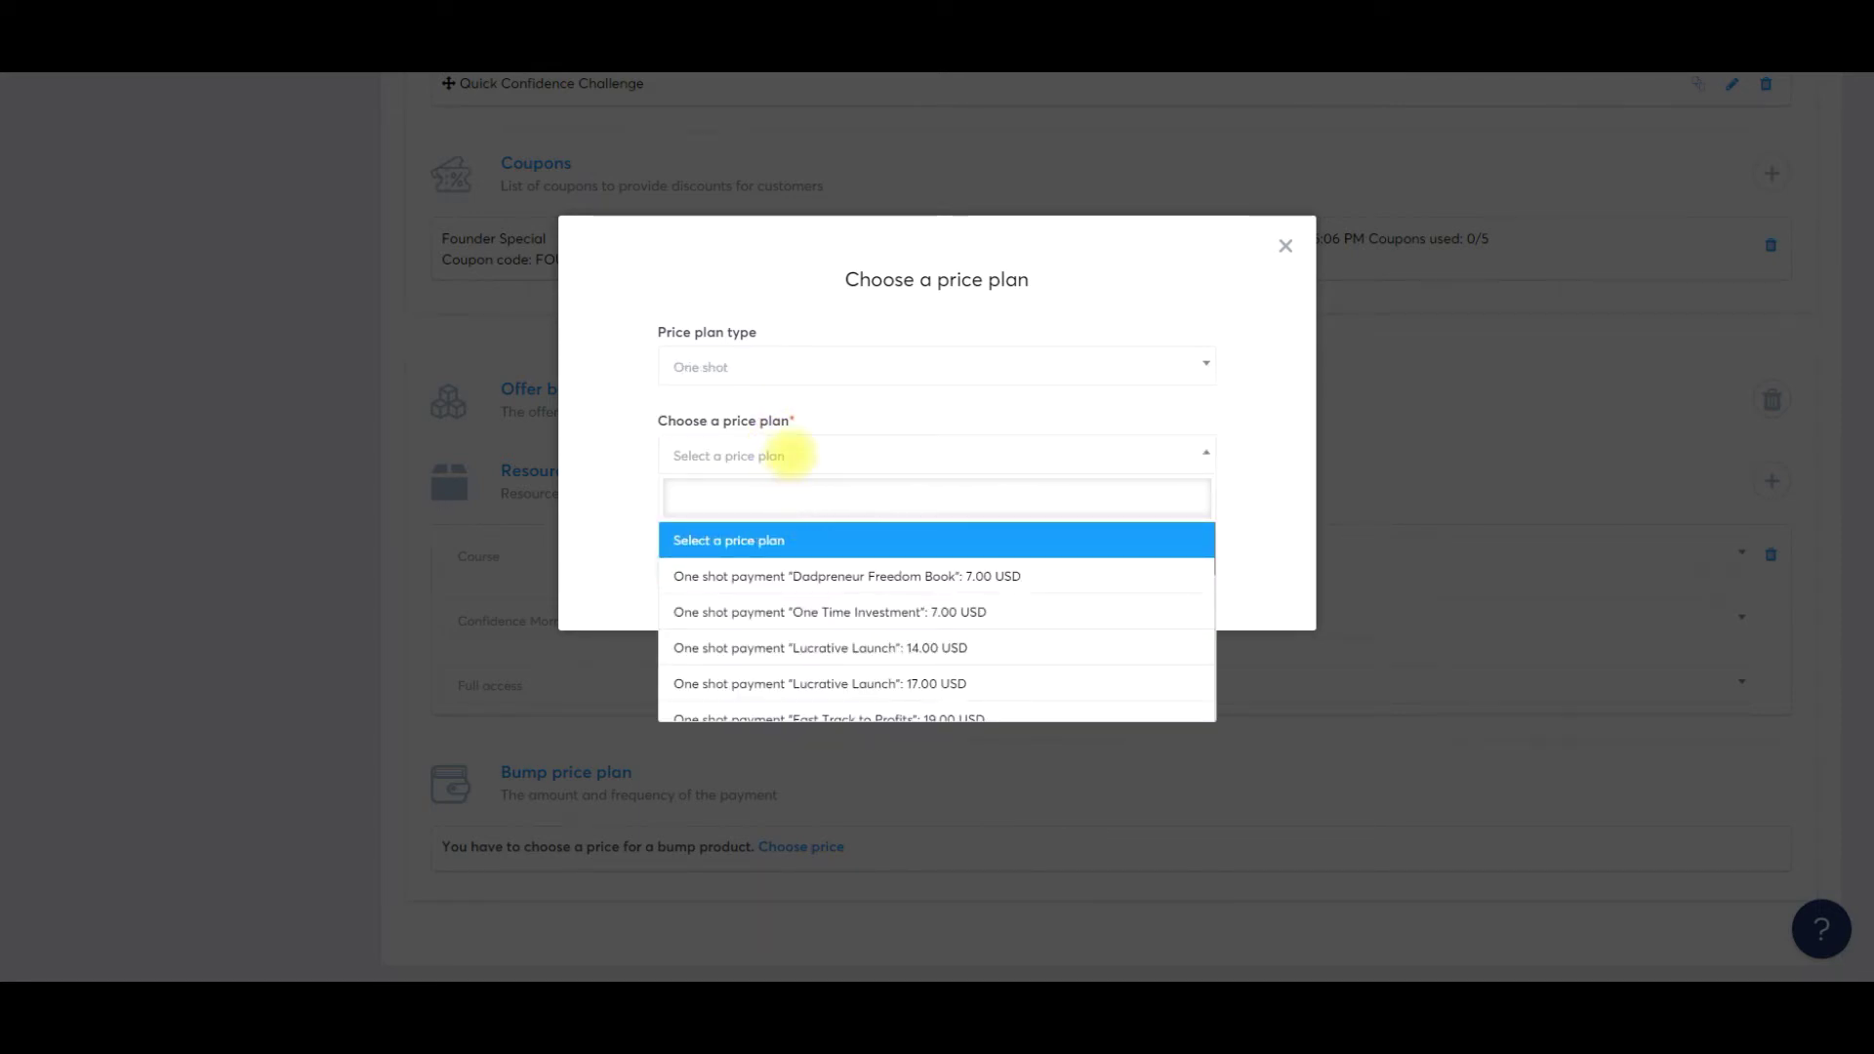
pyautogui.click(806, 429)
pyautogui.click(864, 511)
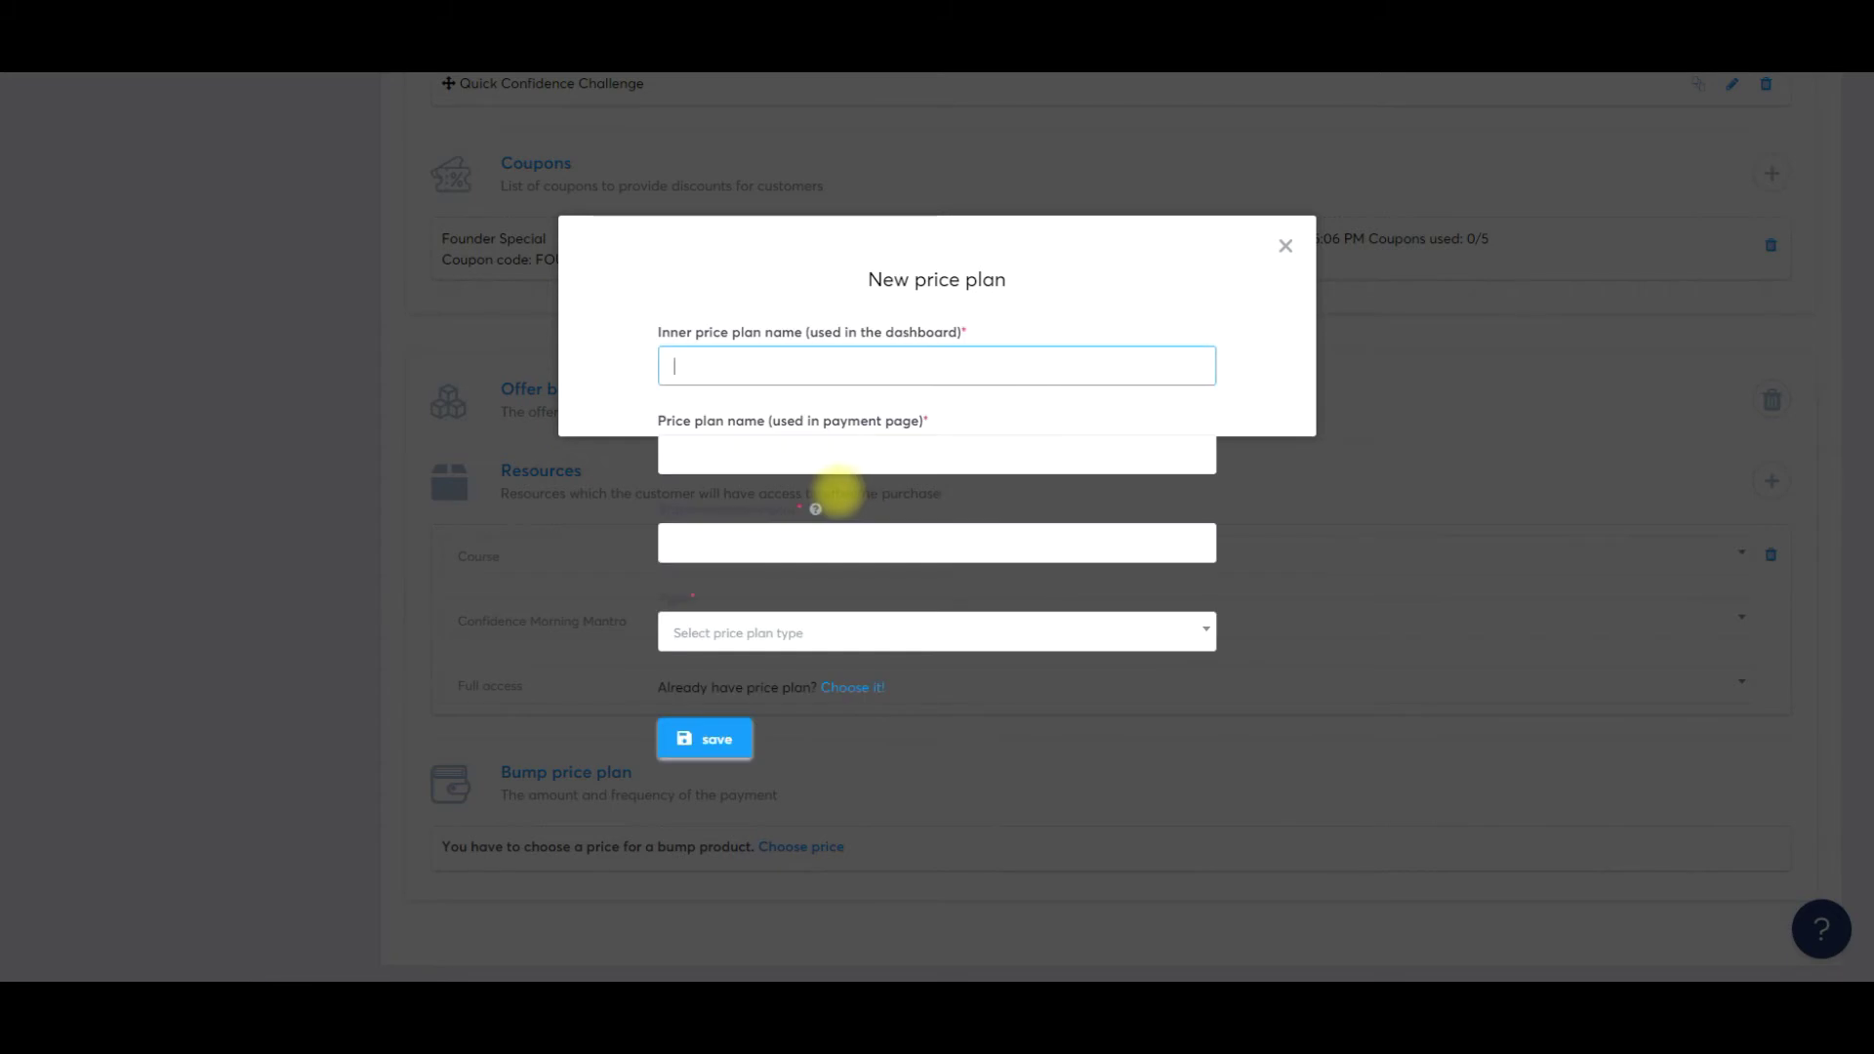
# - Enter 'Confidence Morning Mantra' as the plan name, payment page name and statement descriptor
pyautogui.write('Confid')
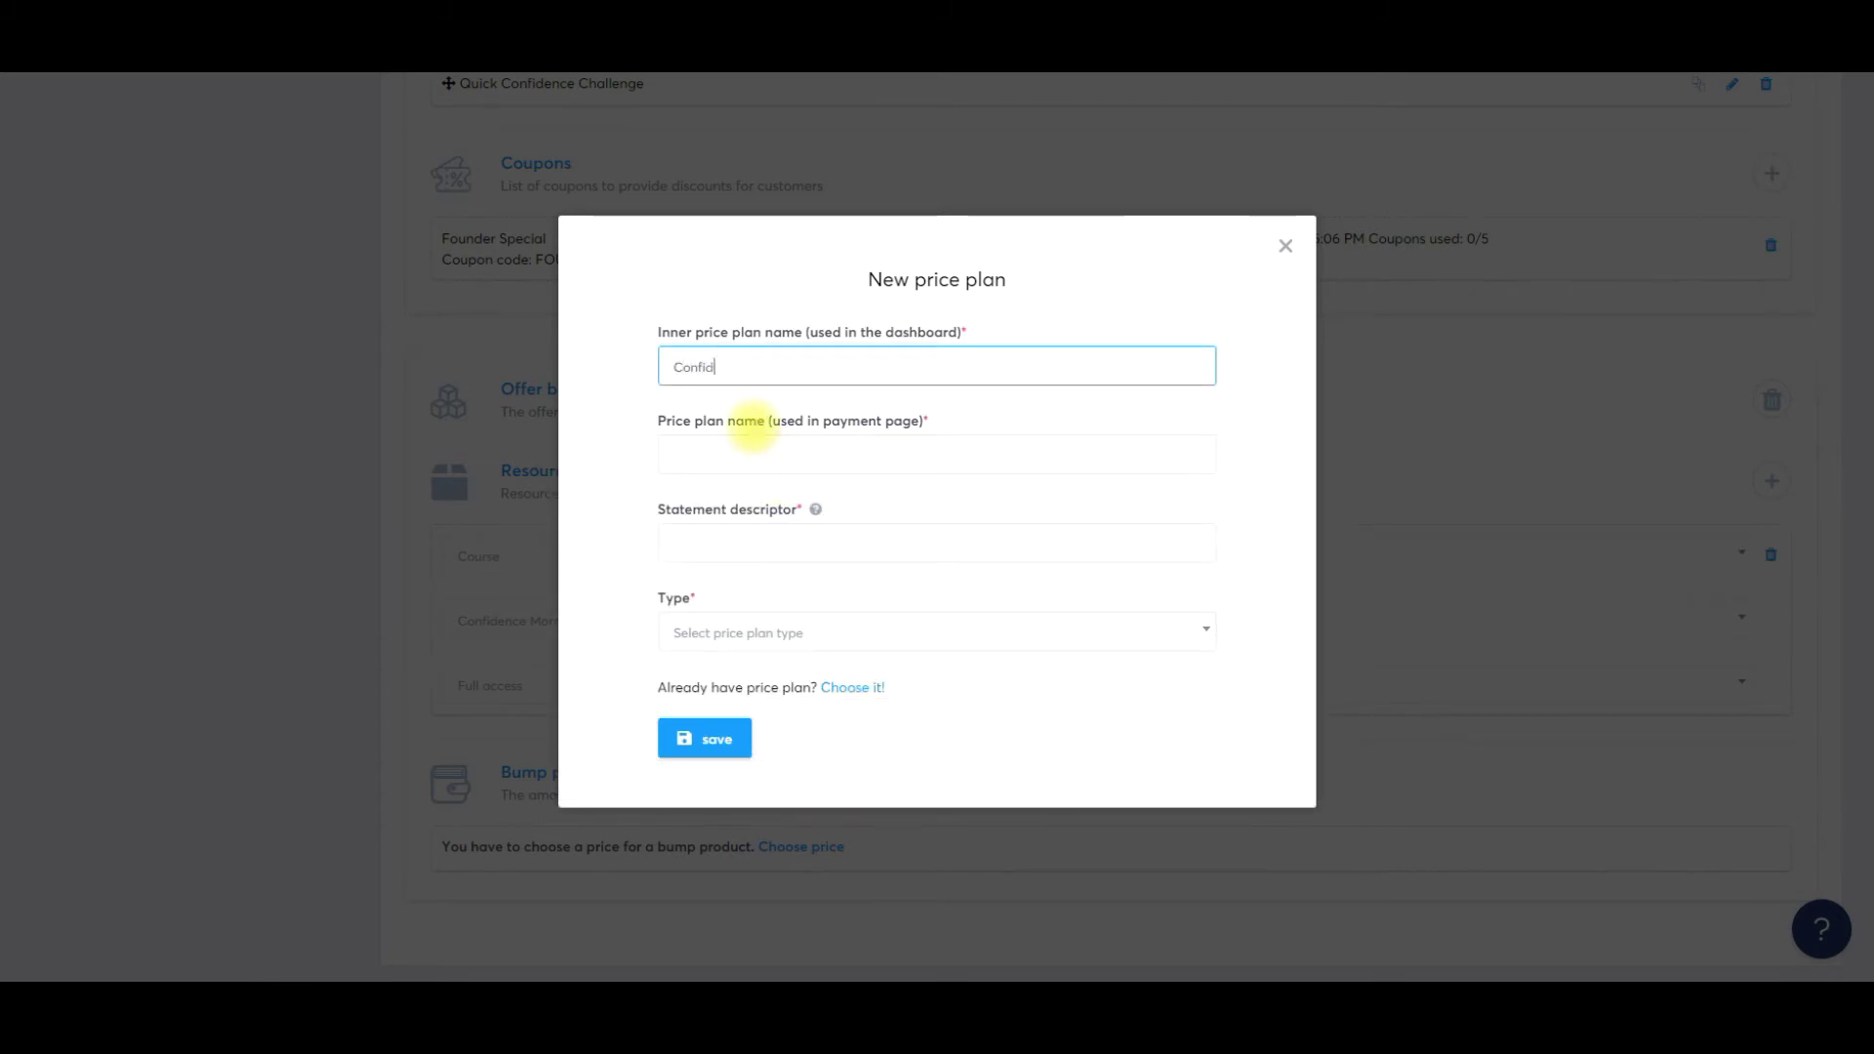
pyautogui.write('ence Morning Mantra')
pyautogui.hotkey('ctrl', 'a')
pyautogui.hotkey('ctrl', 'c')
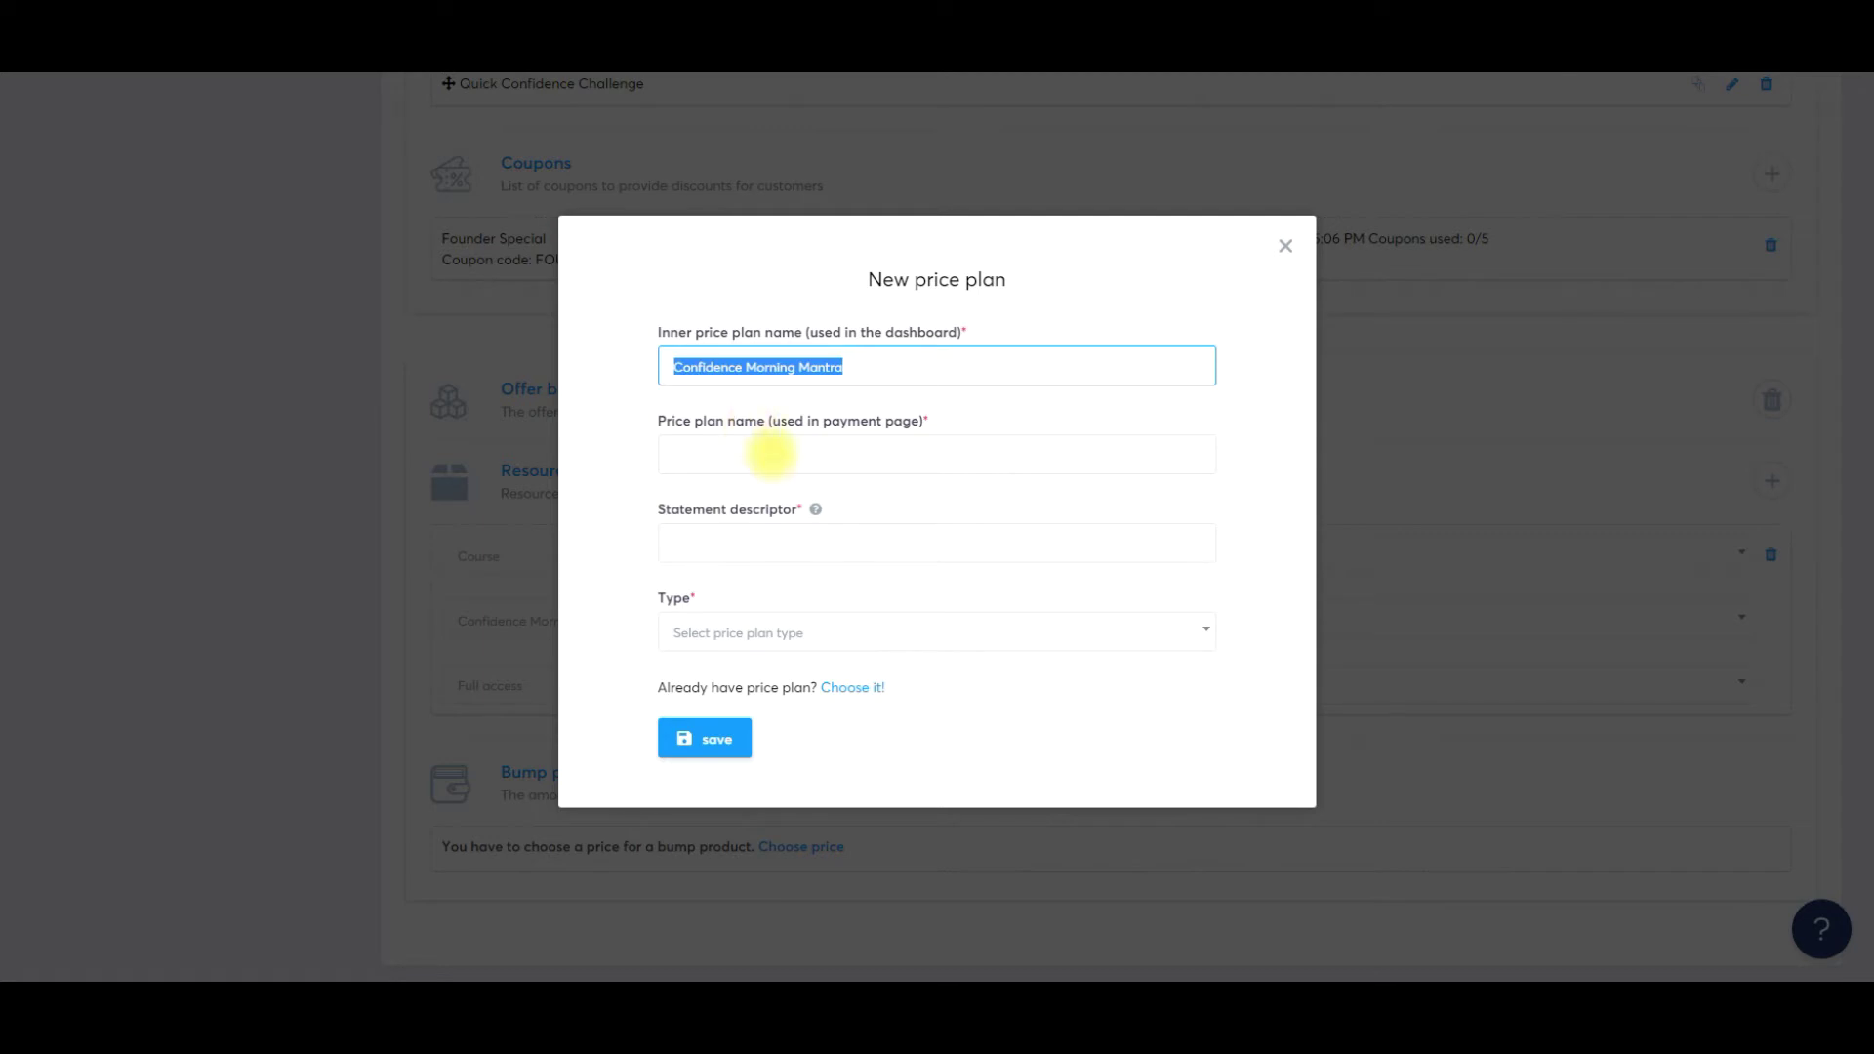
pyautogui.click(771, 456)
pyautogui.hotkey('ctrl', 'v')
pyautogui.click(808, 537)
pyautogui.hotkey('ctrl', 'v')
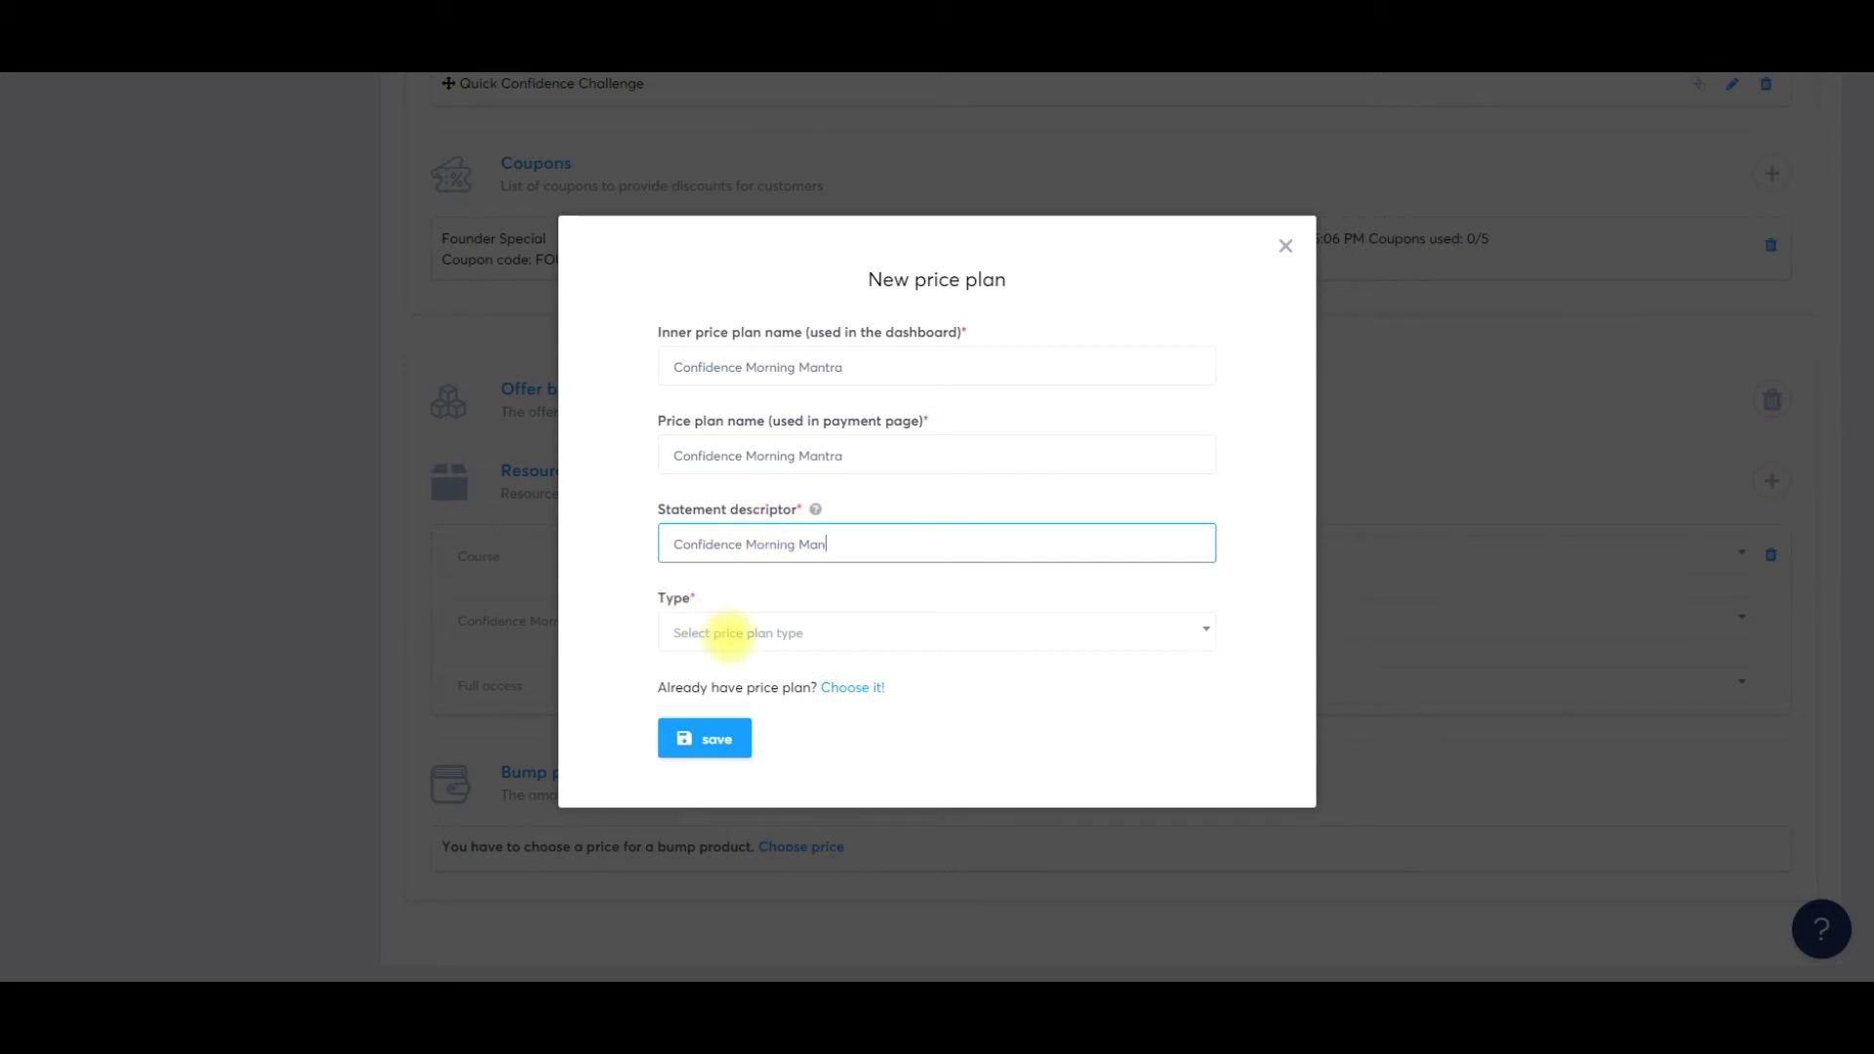
# - Make the plan a one-shot payment of 27 and save it
pyautogui.click(713, 632)
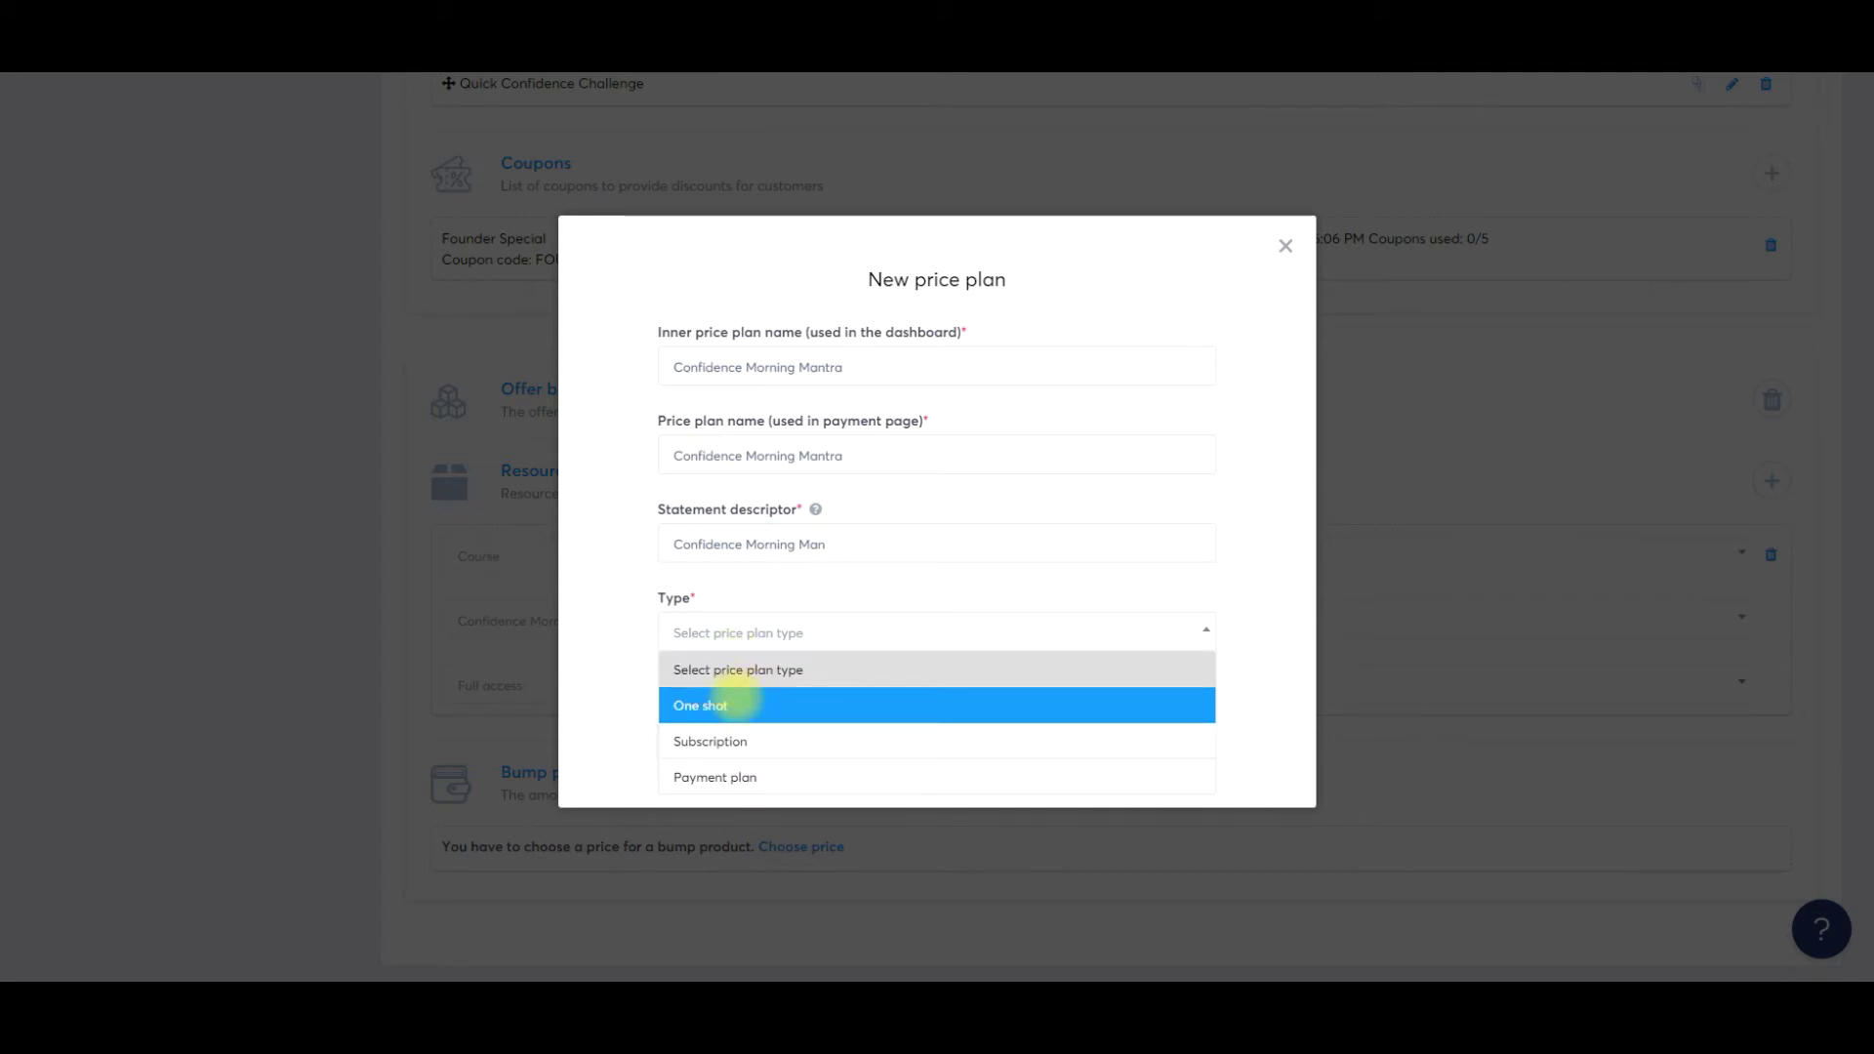
pyautogui.click(737, 703)
pyautogui.click(759, 718)
pyautogui.write('27')
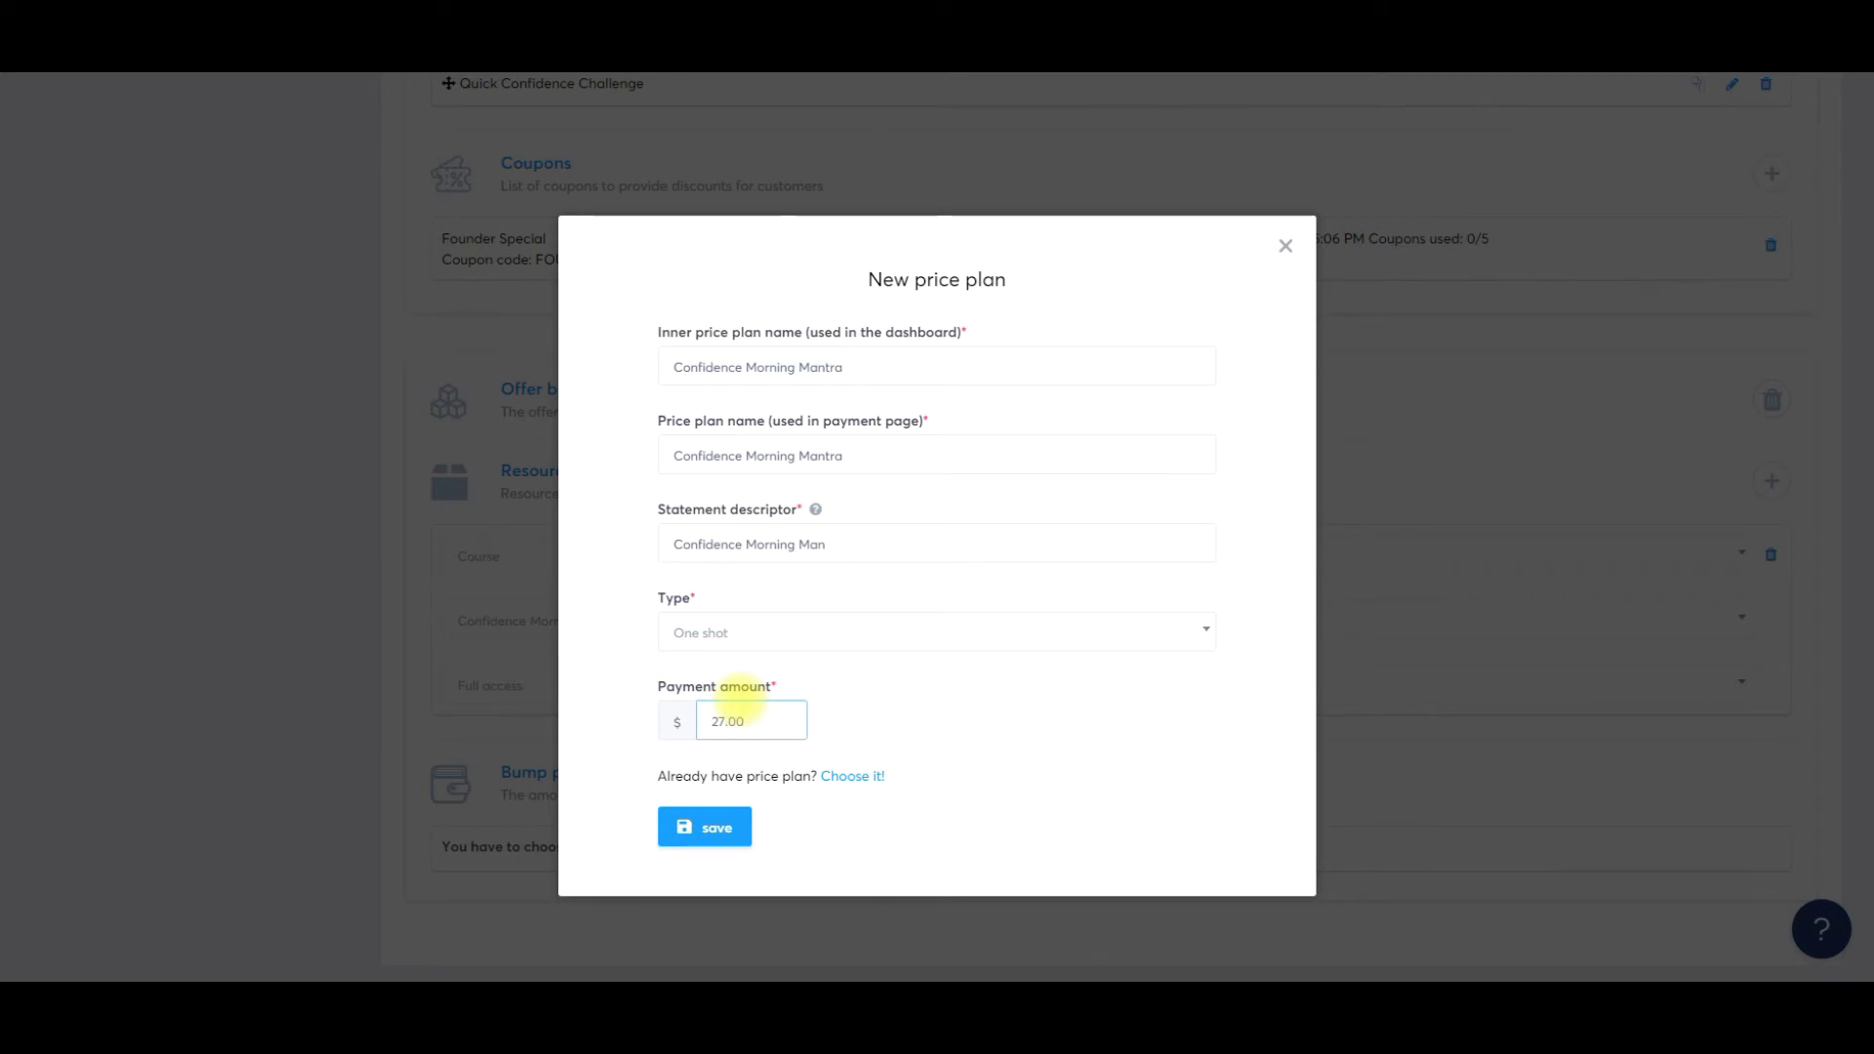
pyautogui.click(716, 825)
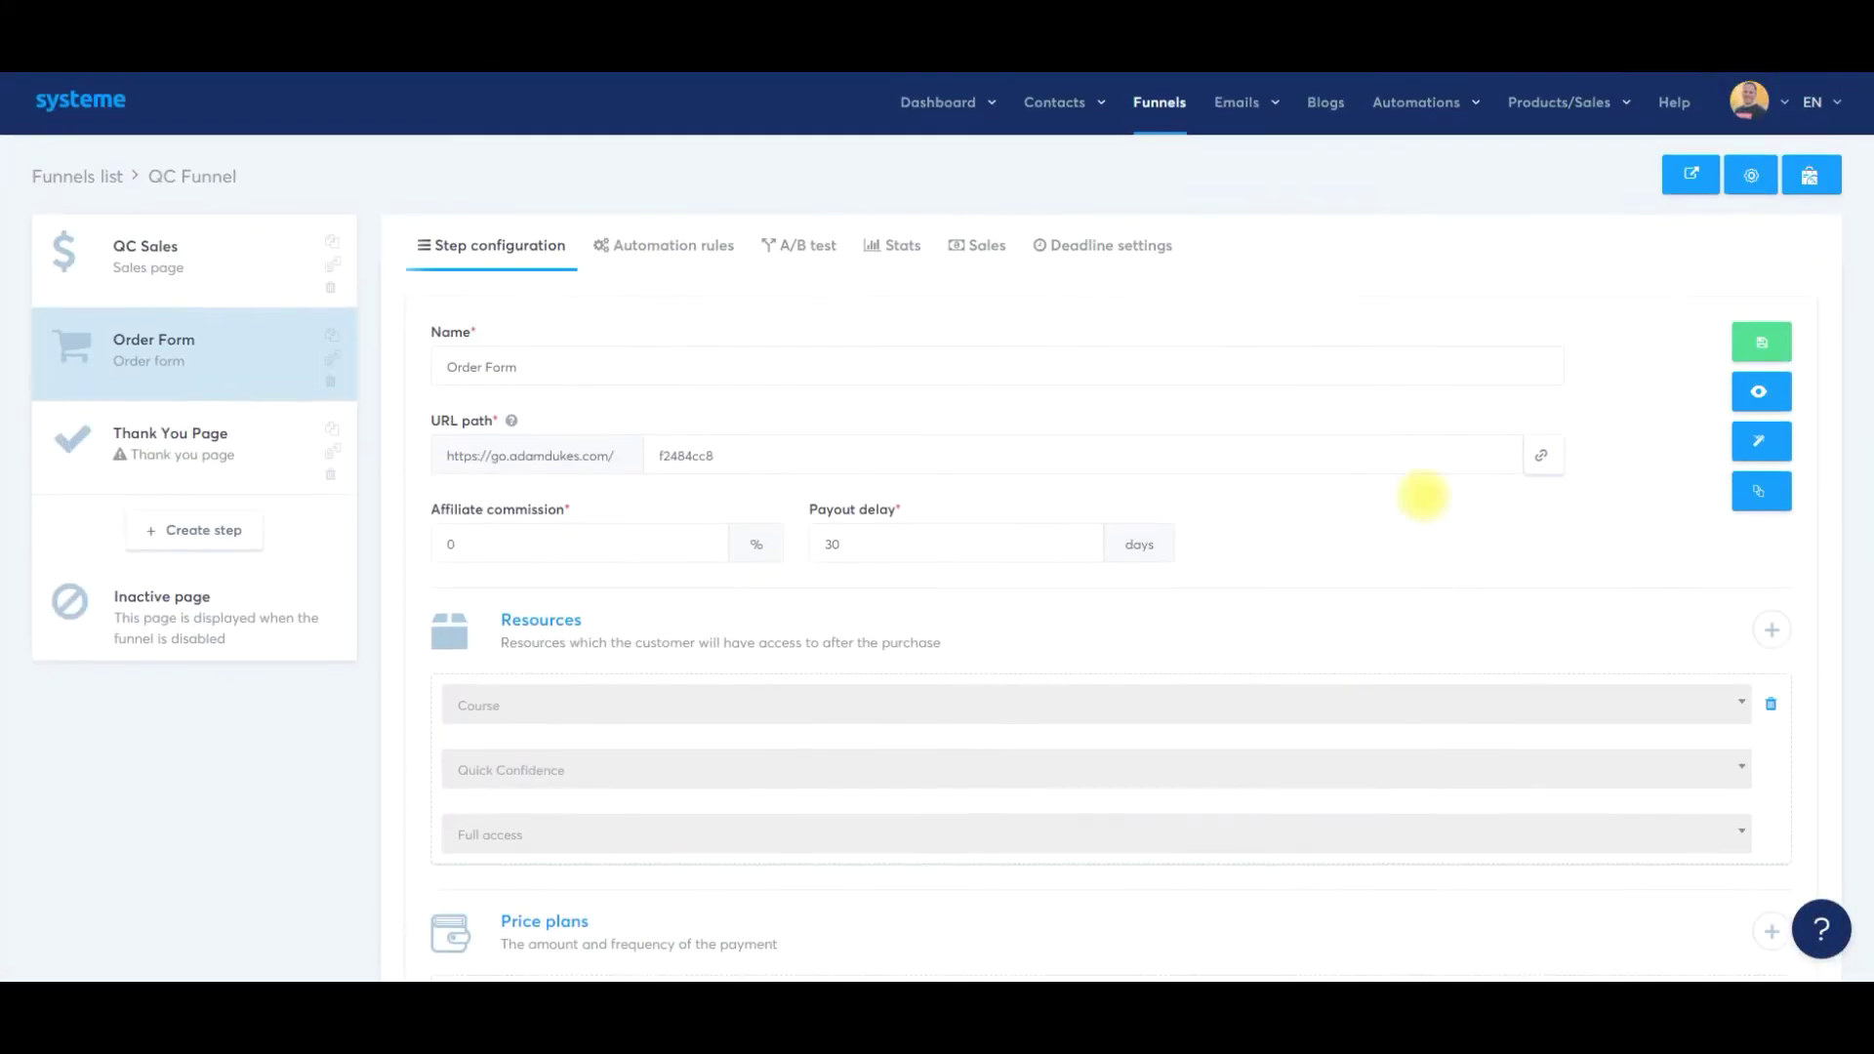
# - Save the Order Form step and open a live preview of its order form page
pyautogui.click(1762, 342)
pyautogui.click(1758, 392)
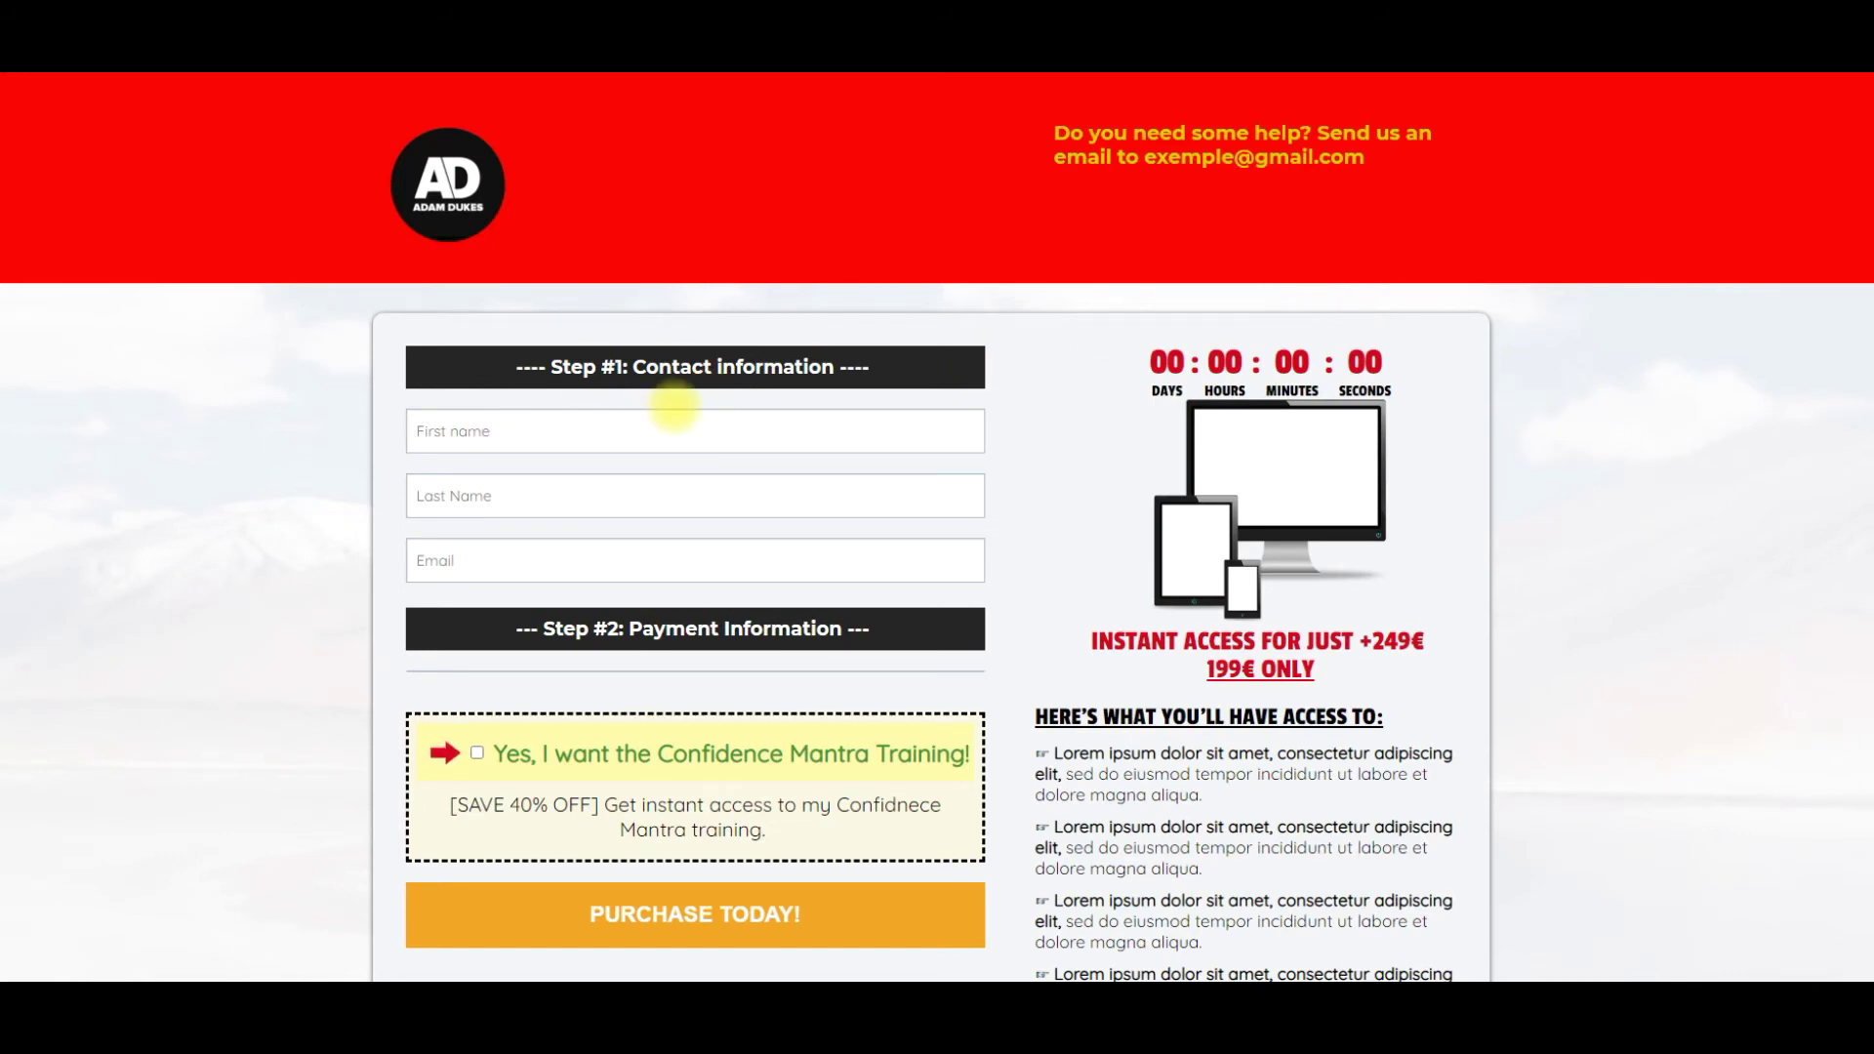
pyautogui.scroll(-1, 677, 406)
# - Tick the Confidence Mantra Training bump, adding Confidence Morning Mantra at $27.00 for a $64.00 total
pyautogui.scroll(1, 964, 229)
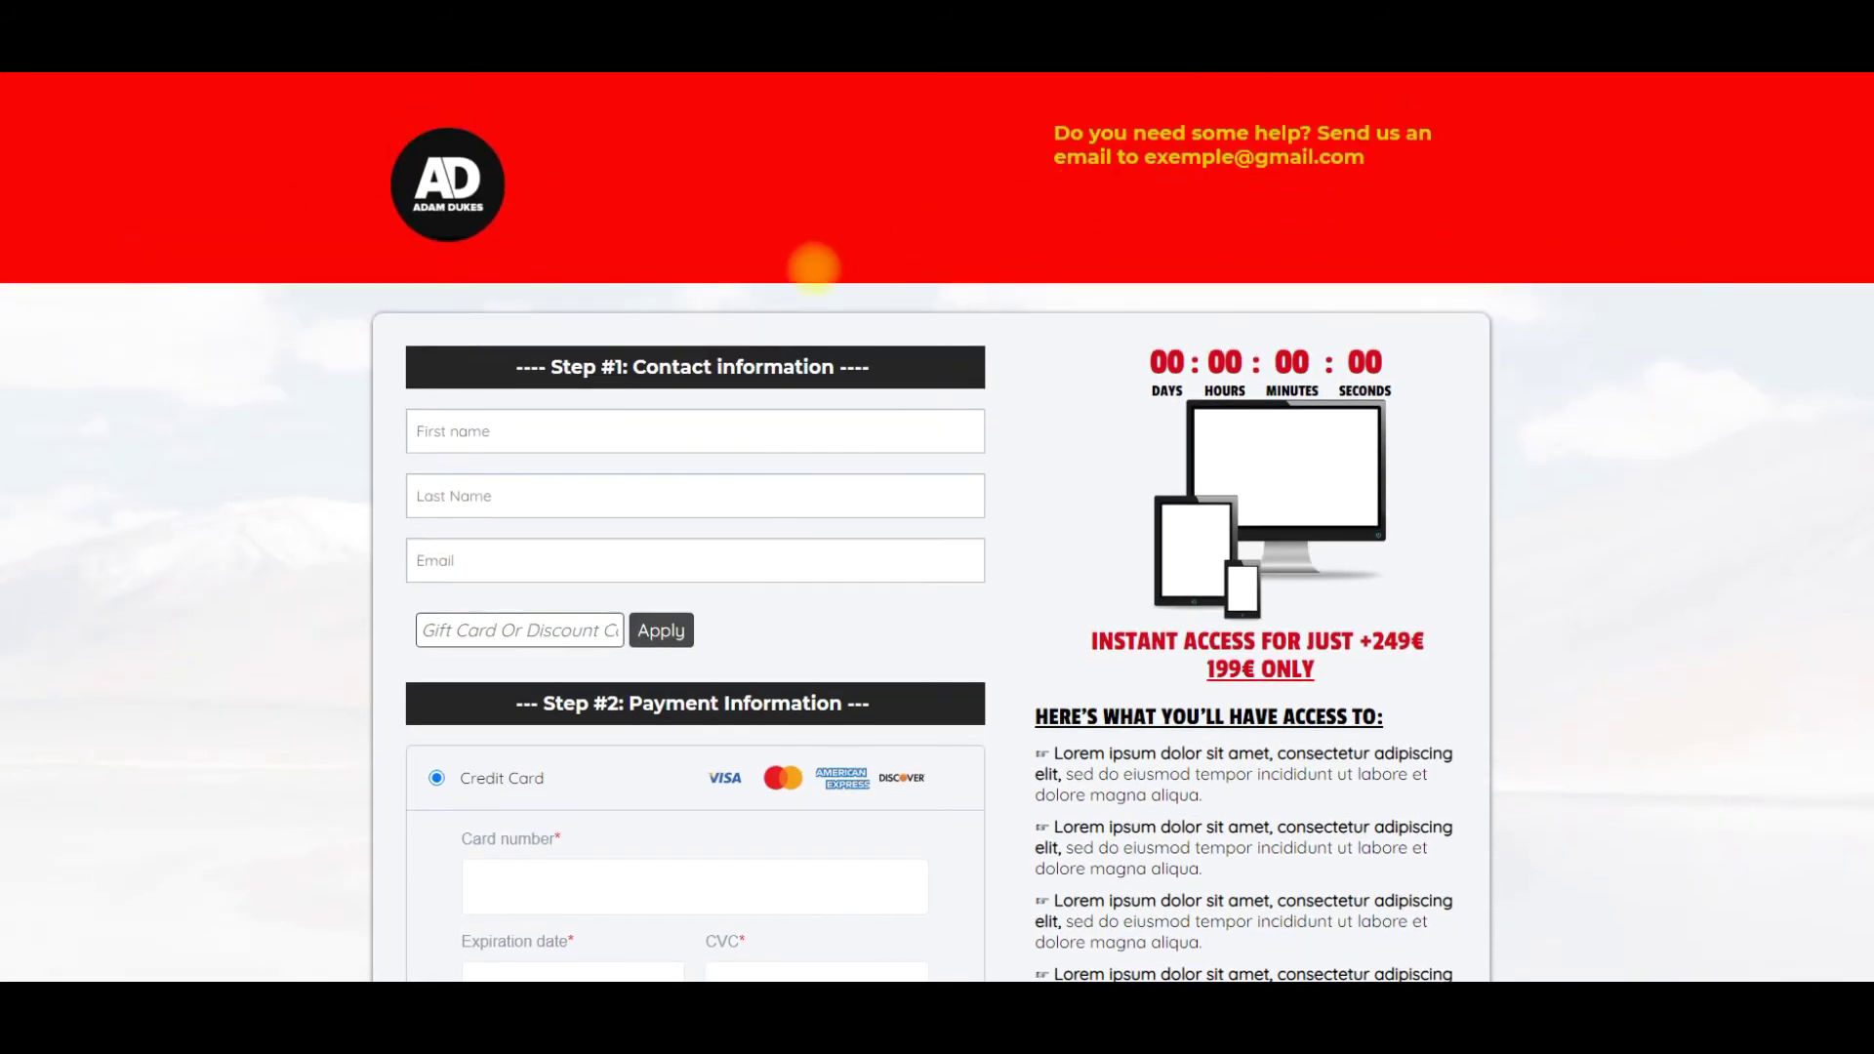
pyautogui.scroll(-3, 694, 360)
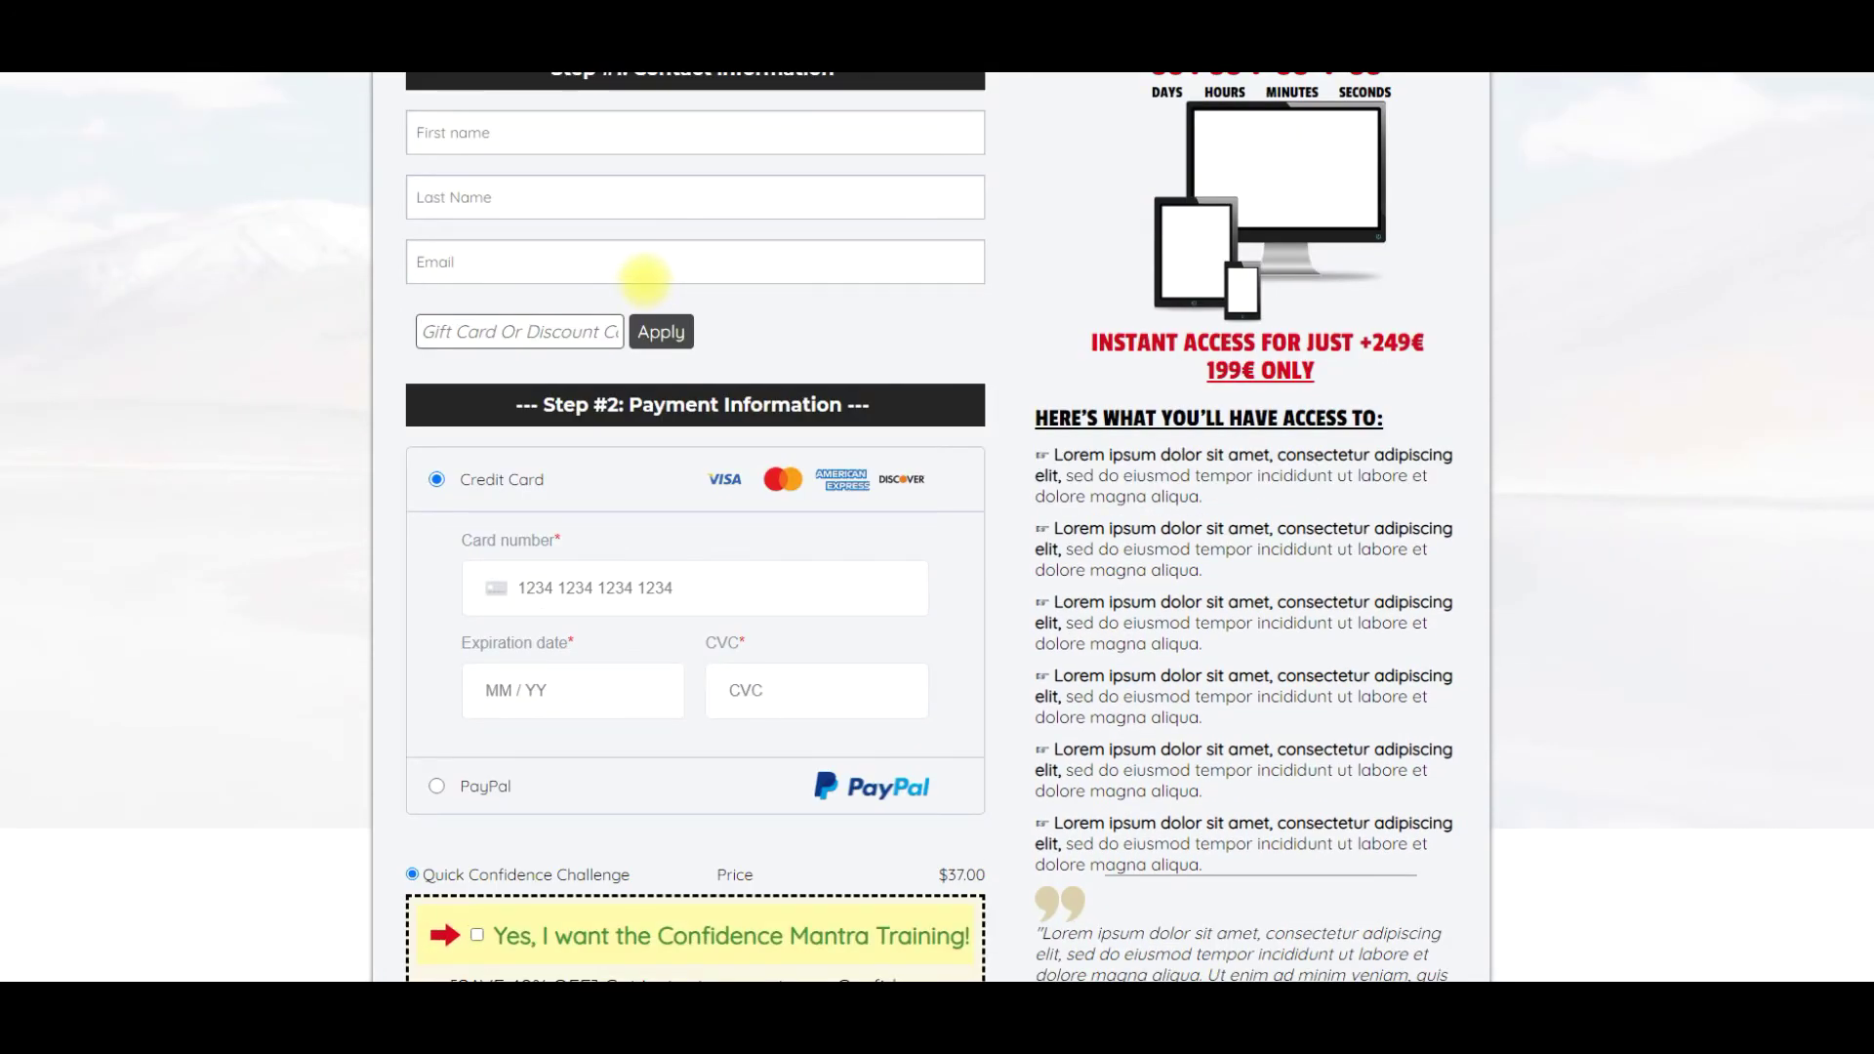
pyautogui.scroll(-2, 648, 276)
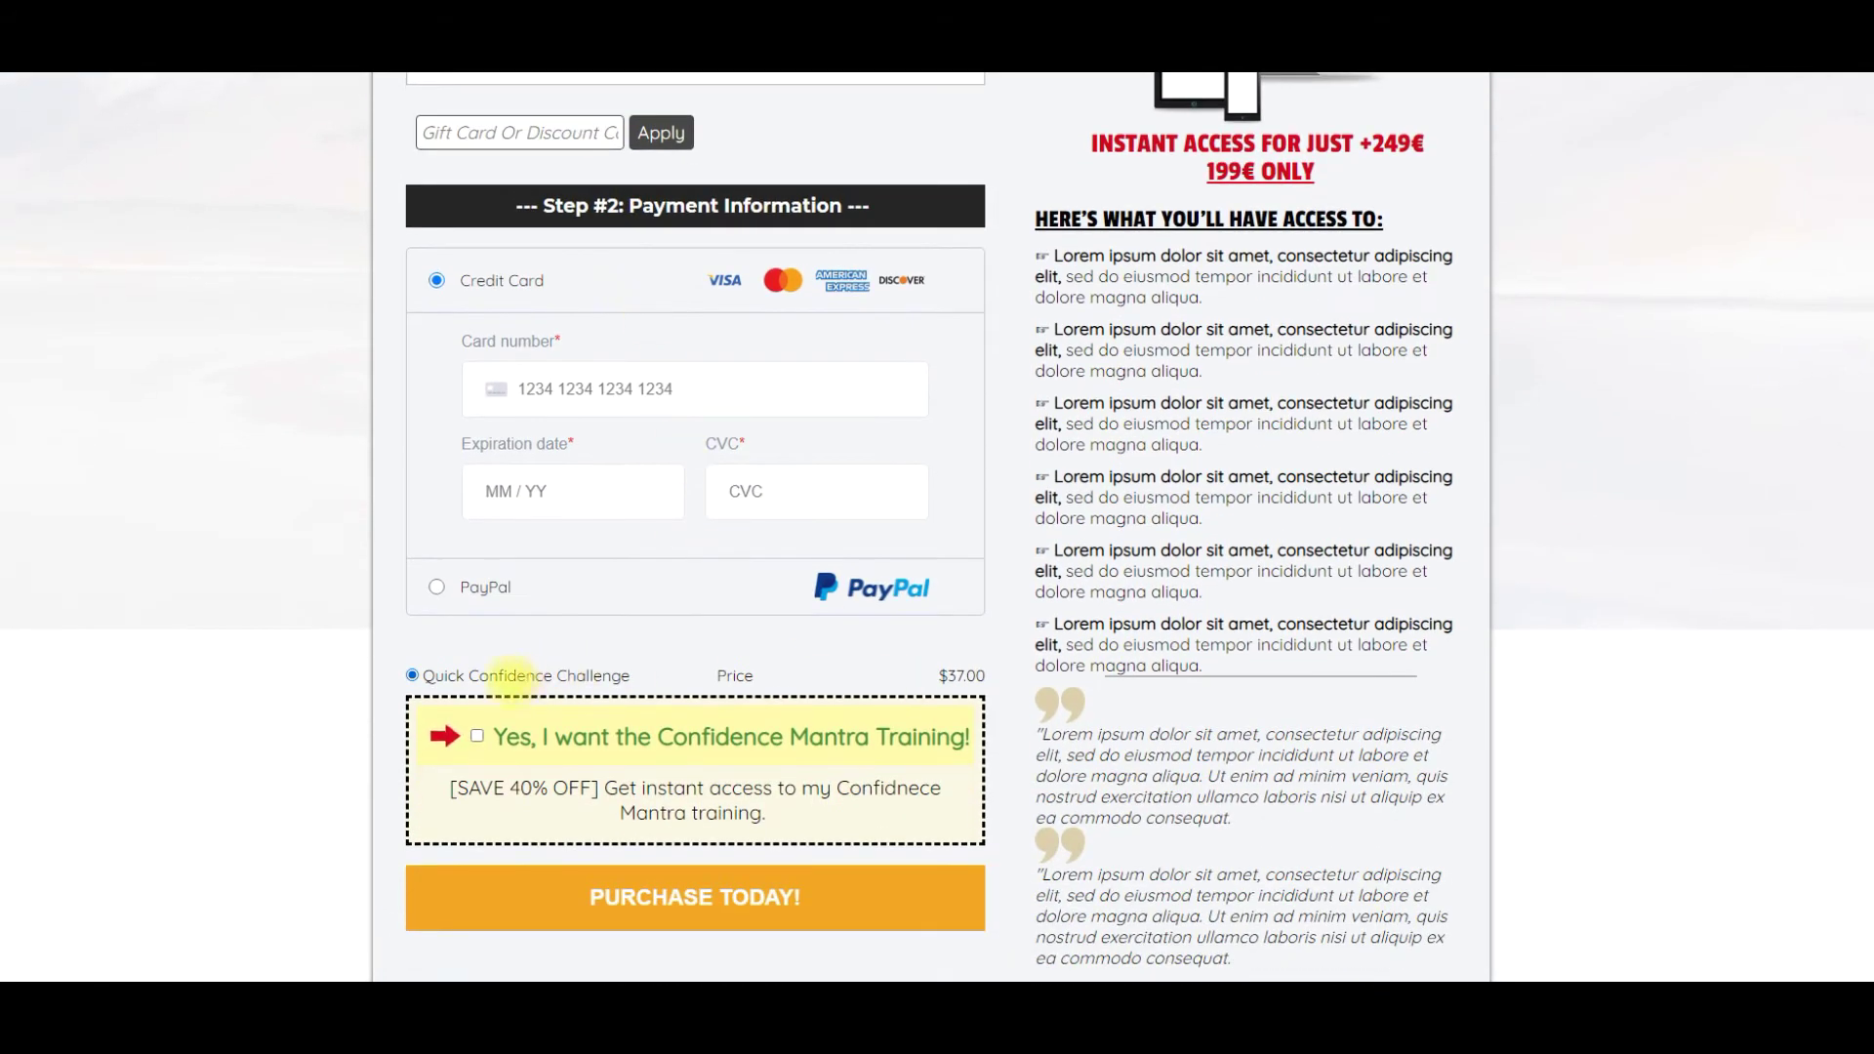
pyautogui.moveTo(489, 675); pyautogui.dragTo(590, 676)
pyautogui.doubleClick(735, 676)
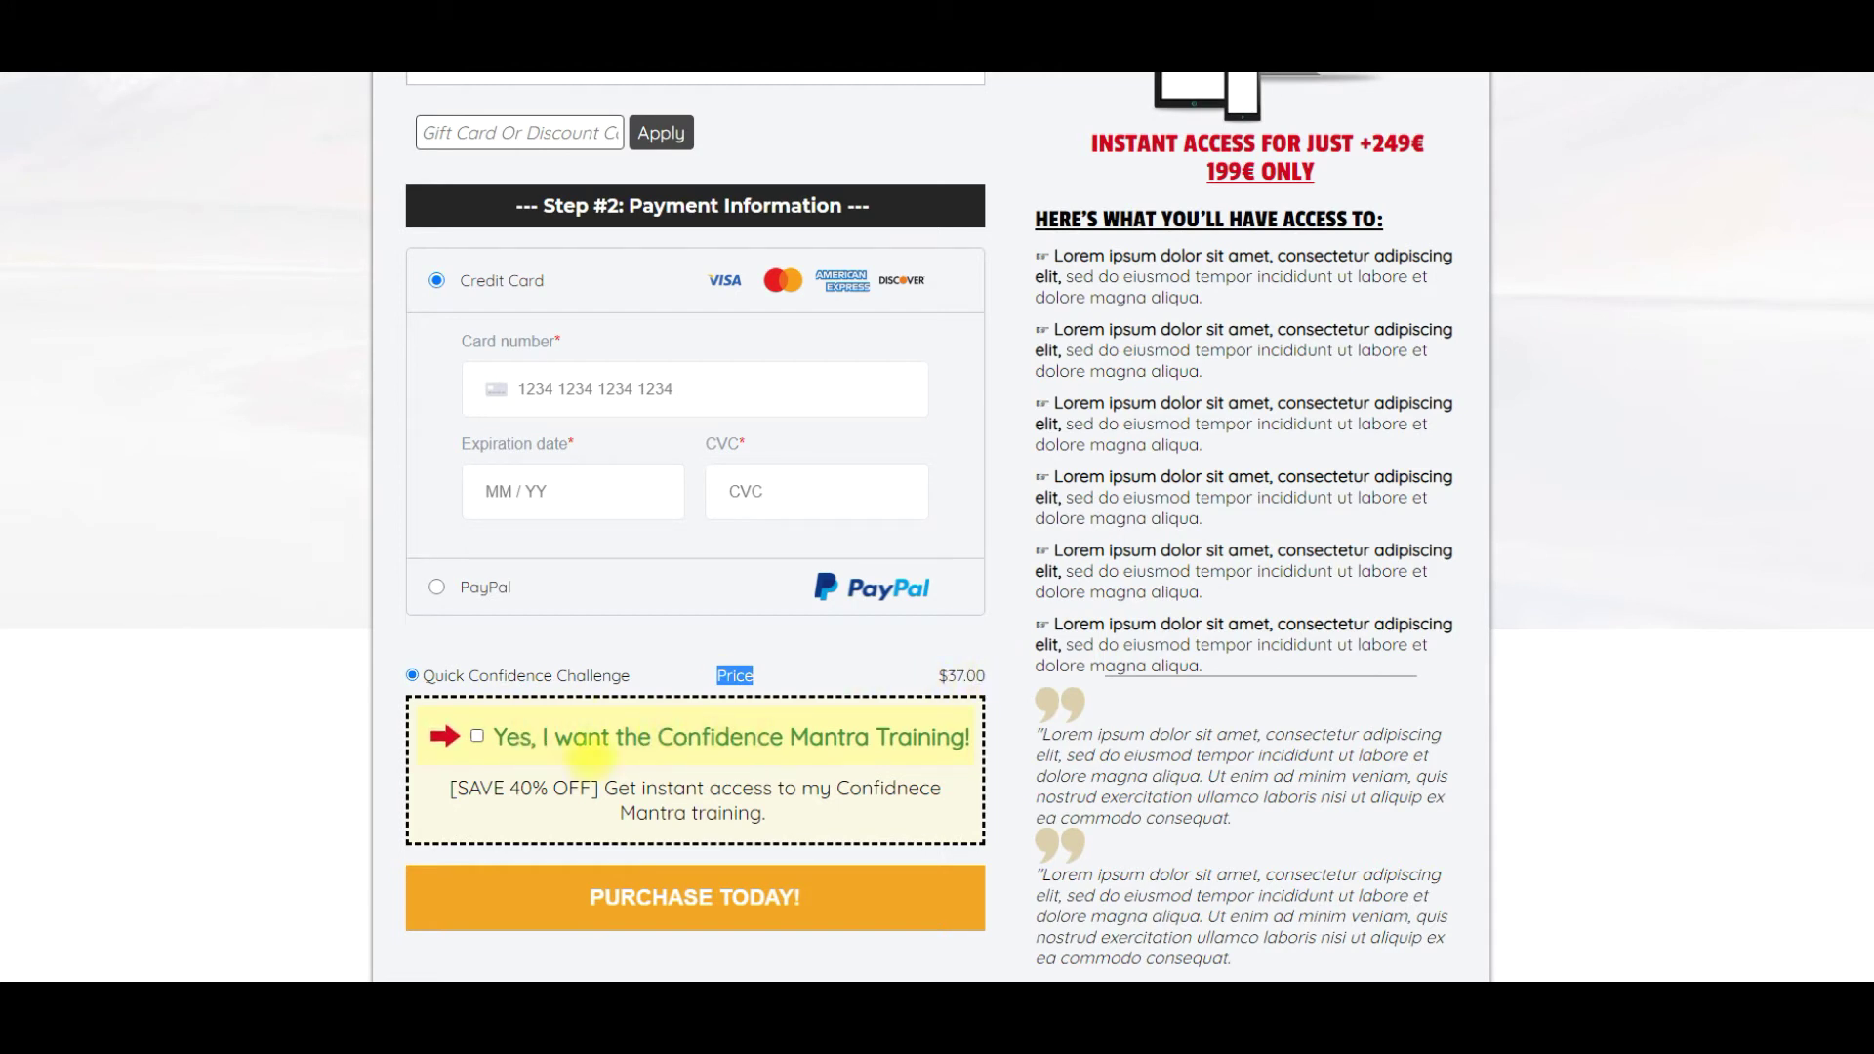
pyautogui.click(476, 736)
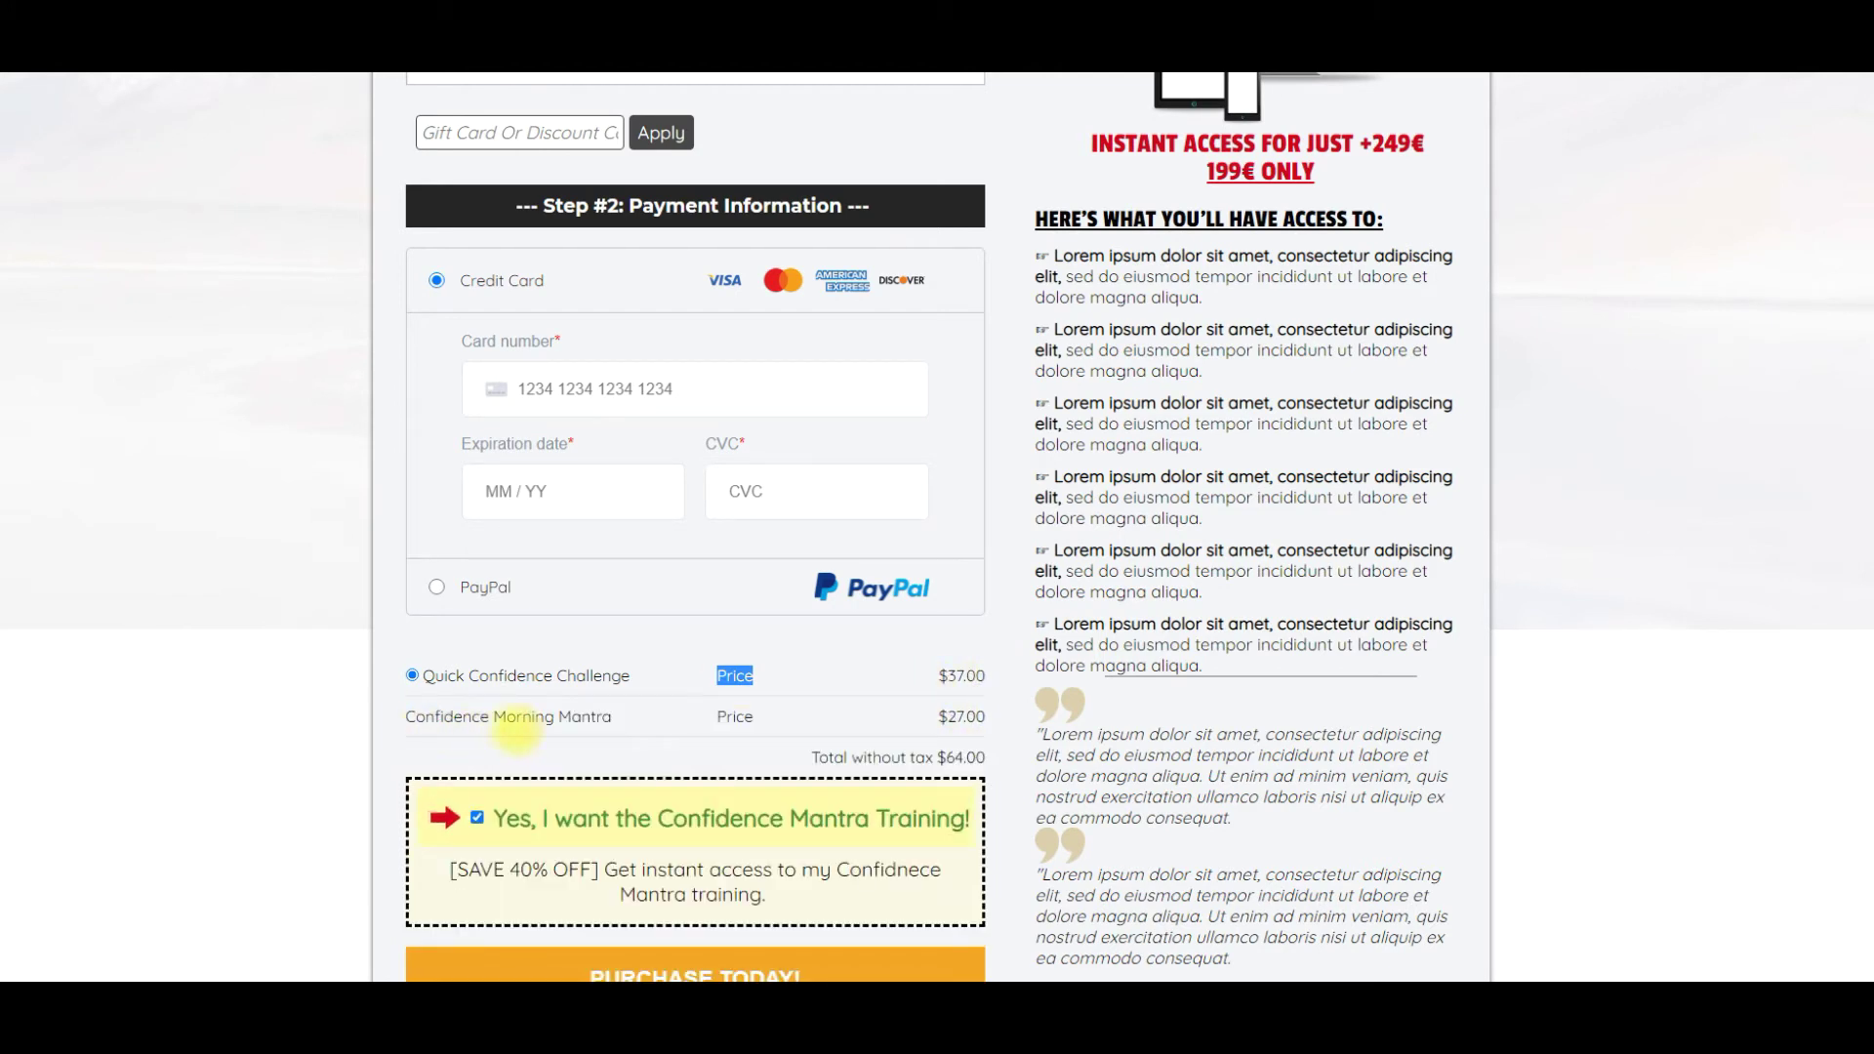
pyautogui.moveTo(493, 717); pyautogui.dragTo(613, 719)
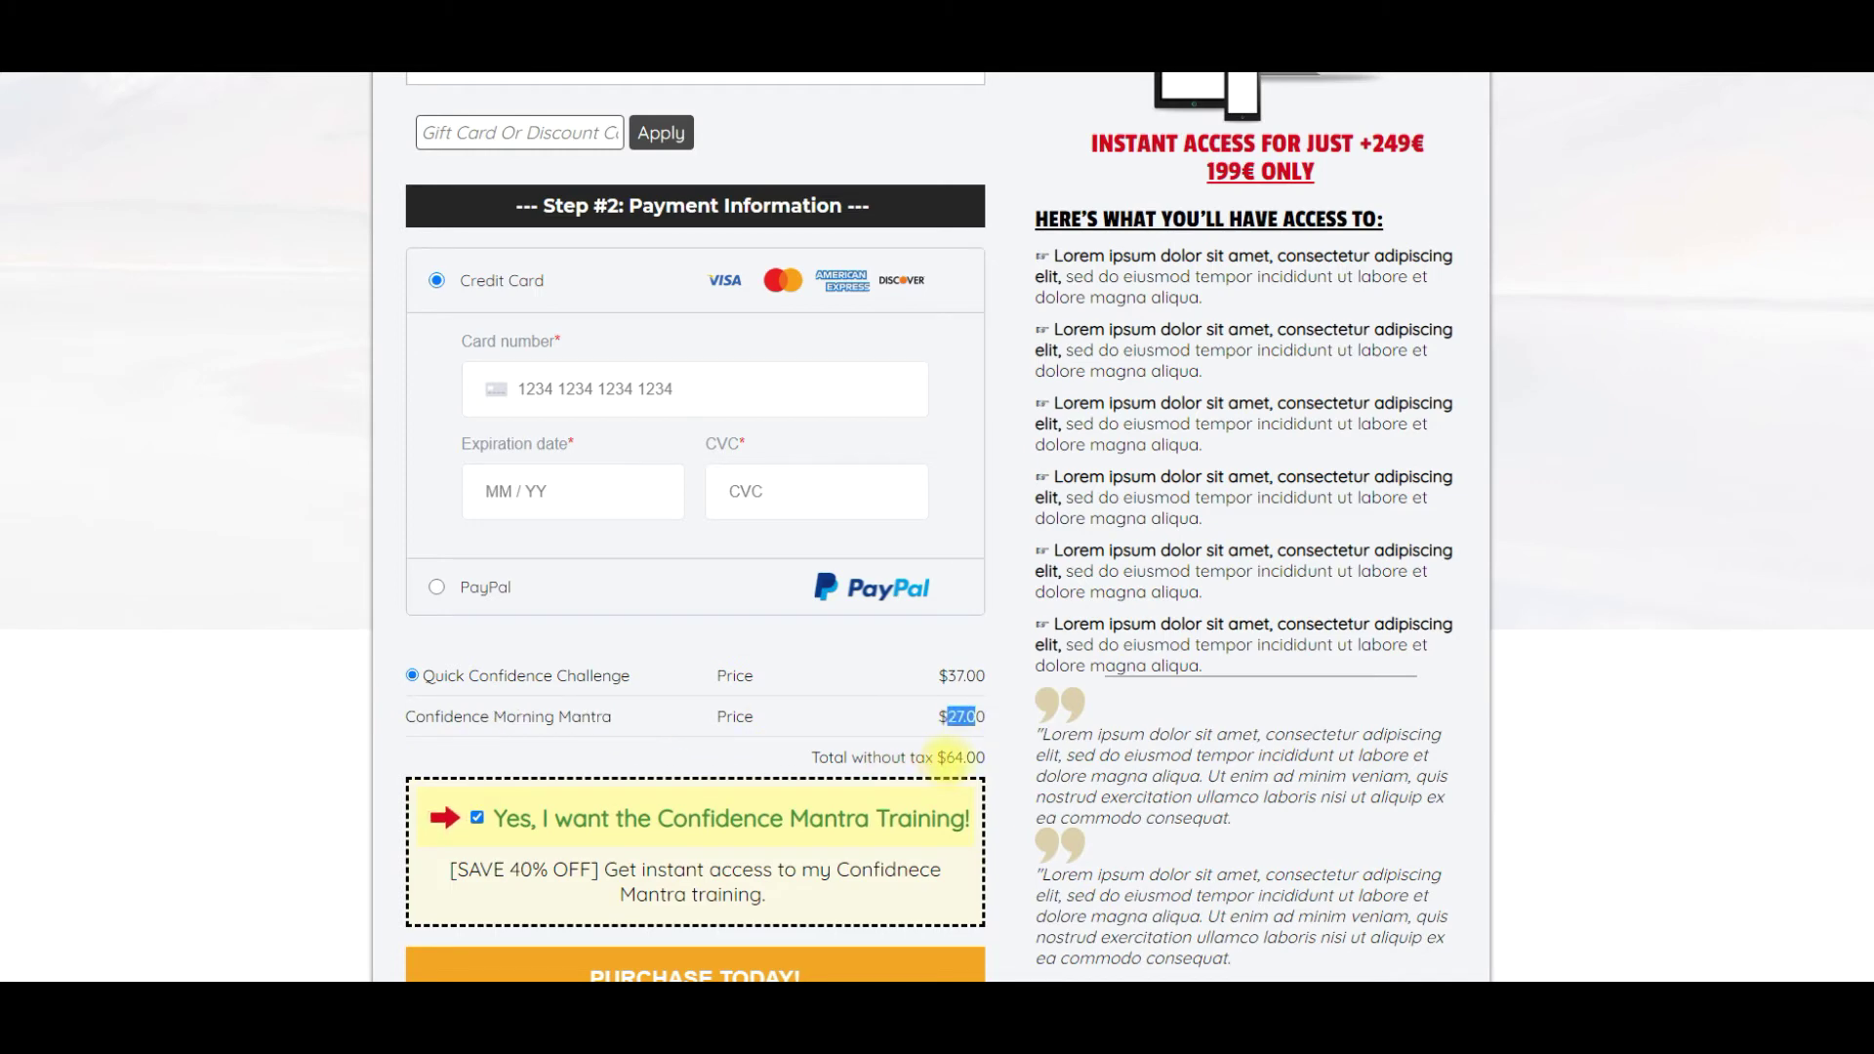
pyautogui.scroll(-2, 917, 767)
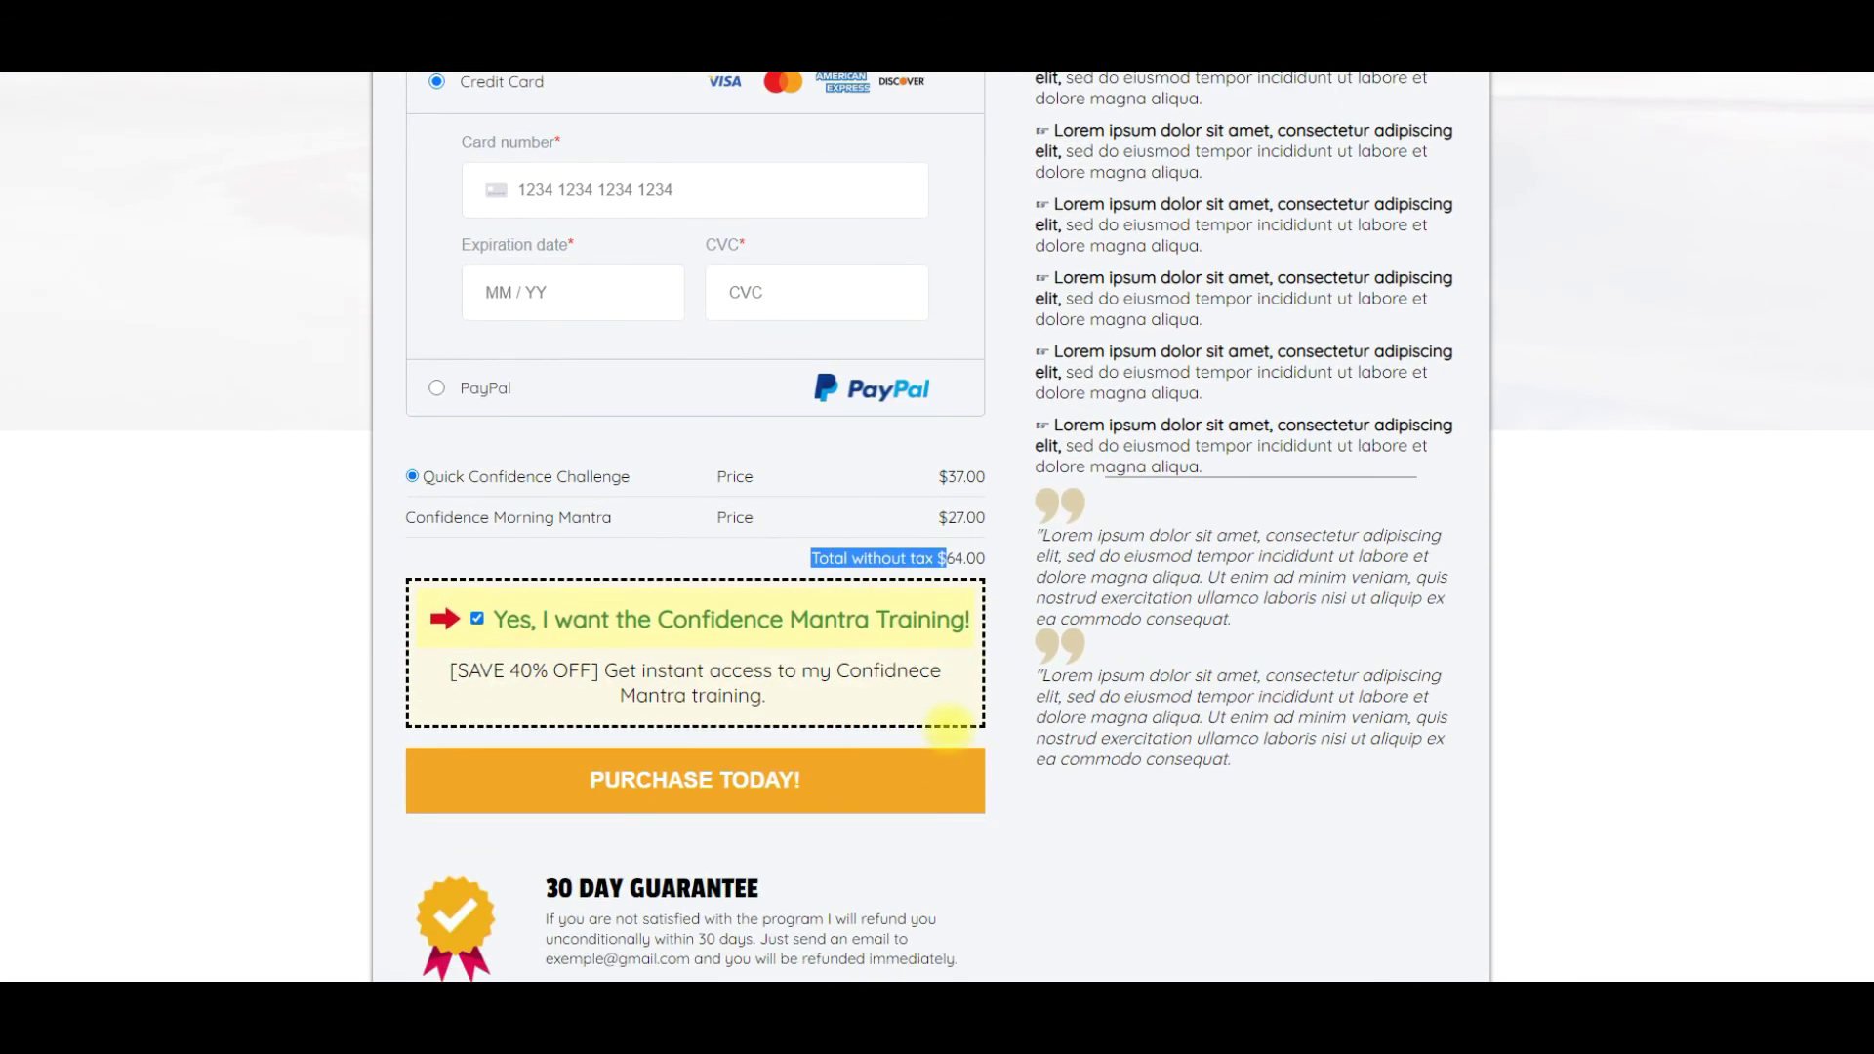